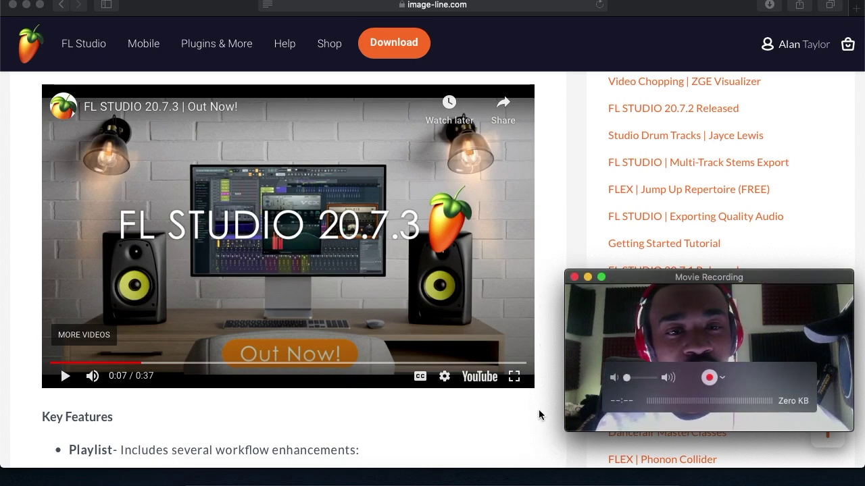
Watch the FL STUDIO 20.7.3 release video on the page in short stretches and pause it at 0:18
scroll(522, 156, down, 5)
scroll(521, 155, up, 3)
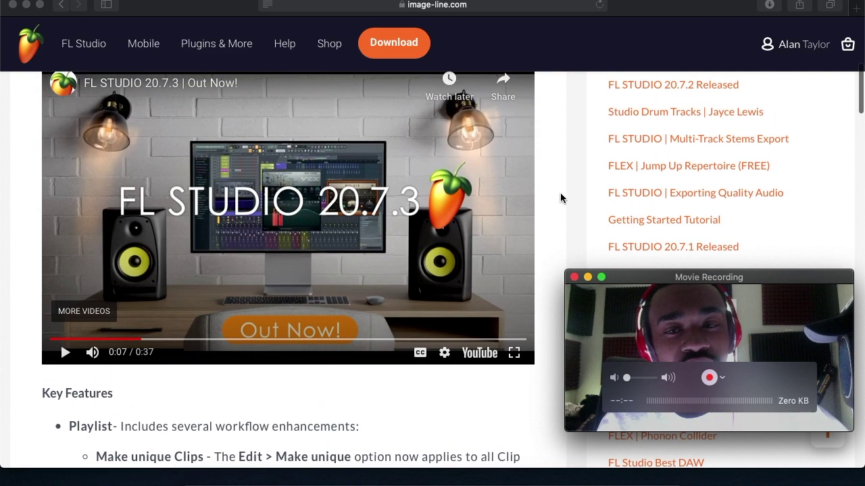
scroll(480, 429, up, 2)
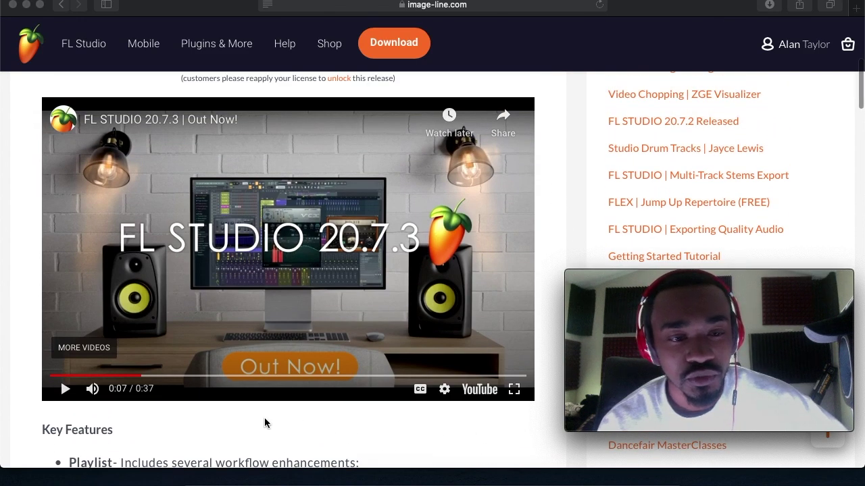
click(106, 377)
click(106, 377)
click(65, 390)
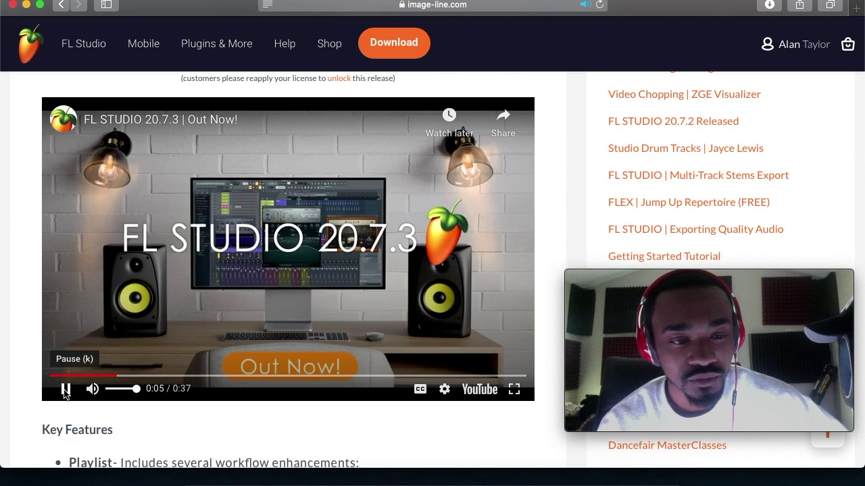
click(64, 390)
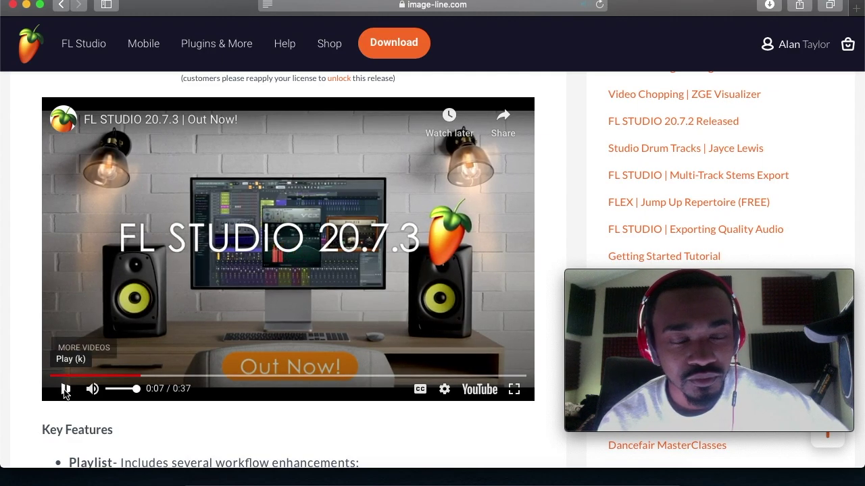
click(66, 390)
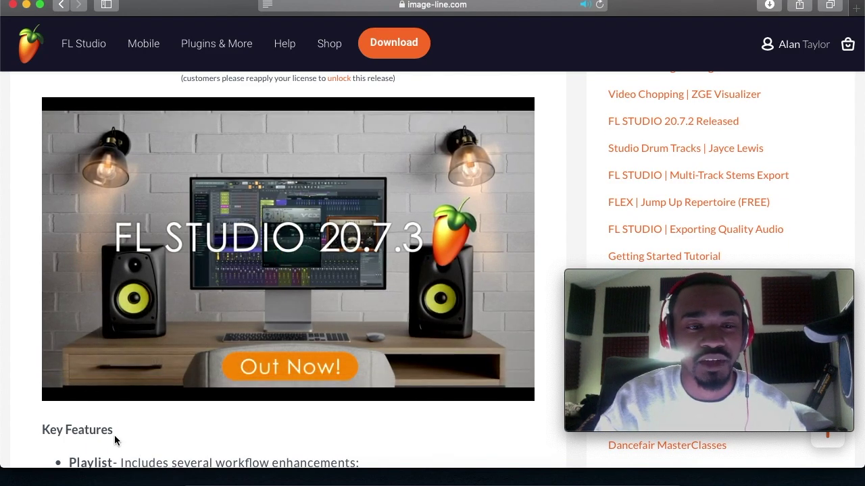
click(65, 388)
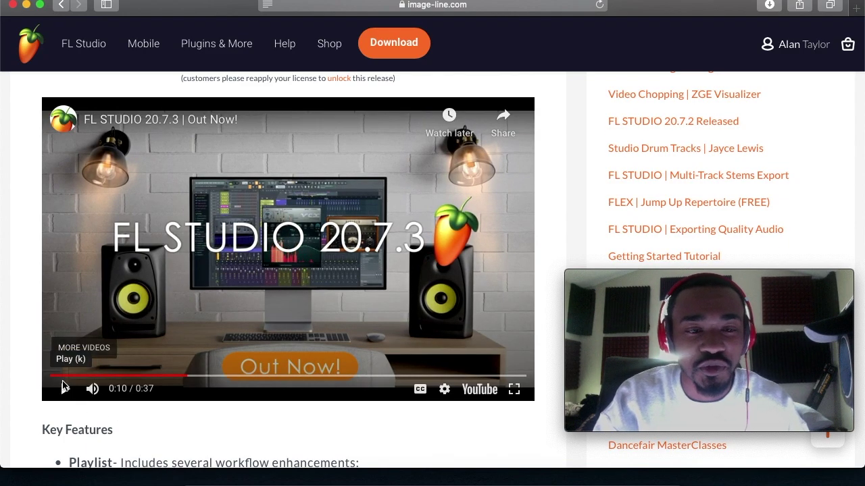
click(65, 388)
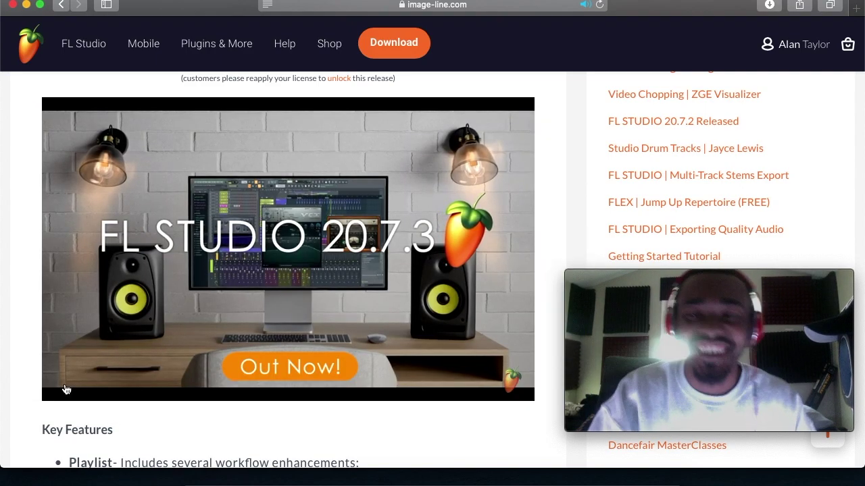
click(66, 390)
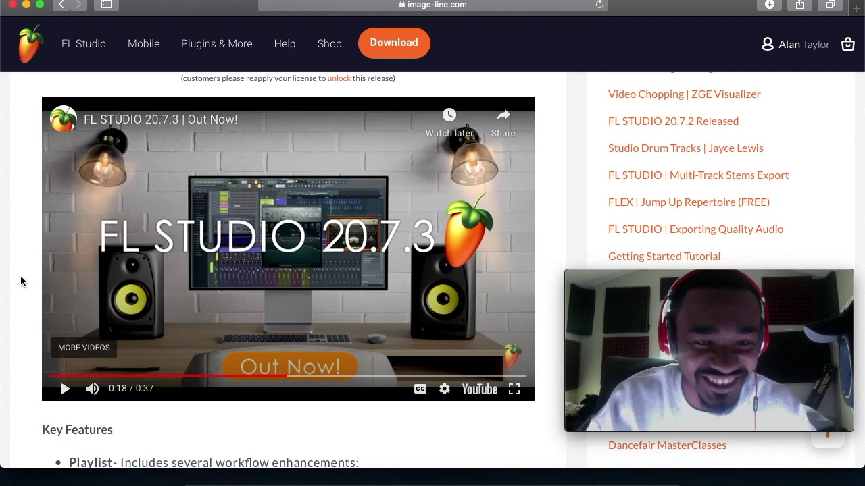
Read the Playlist workflow enhancements listed under Key Features in the release notes
scroll(19, 282, down, 8)
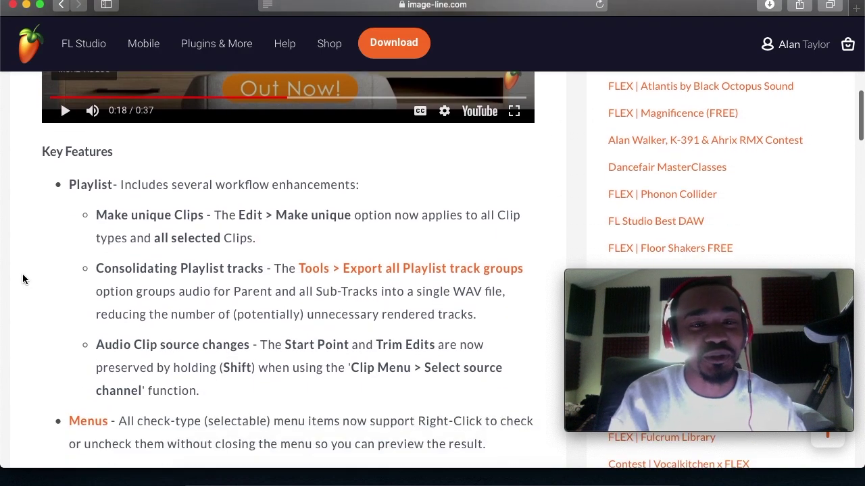
scroll(22, 274, down, 2)
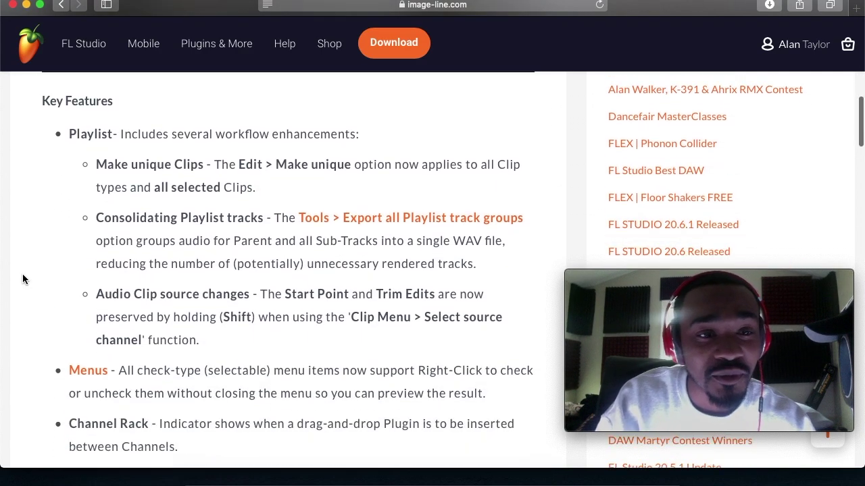
scroll(22, 275, down, 3)
scroll(22, 275, up, 3)
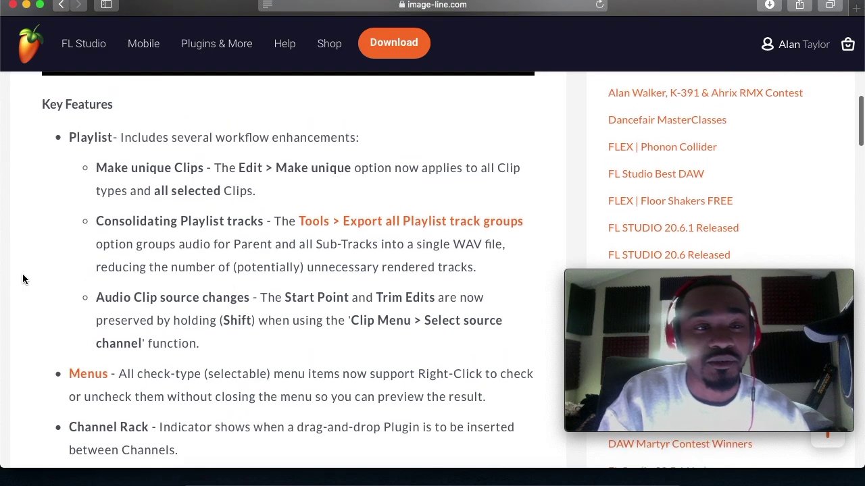
scroll(22, 275, down, 2)
scroll(22, 275, up, 2)
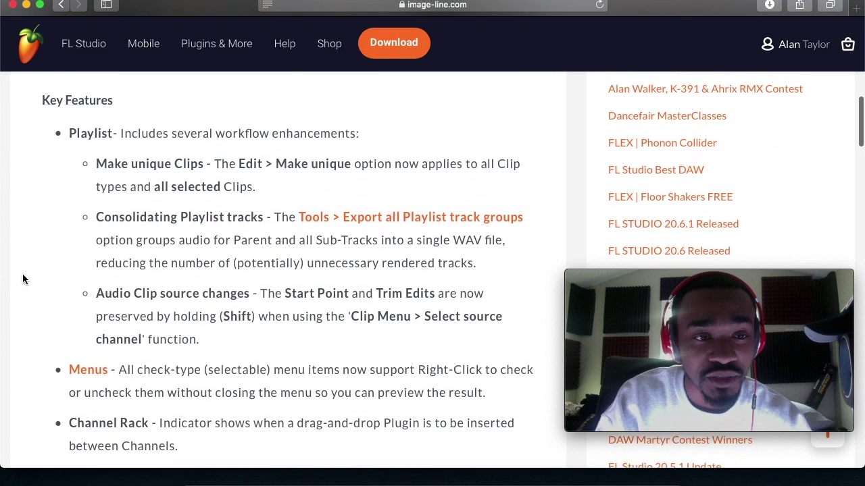
scroll(22, 275, up, 5)
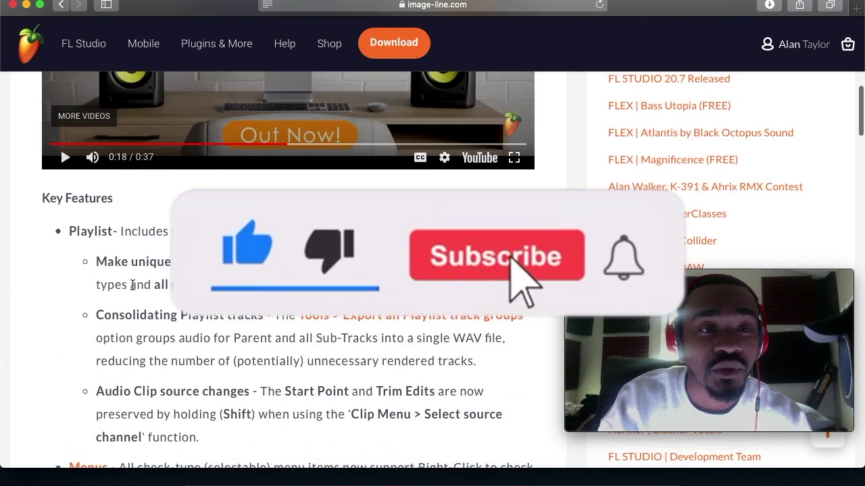
scroll(132, 285, down, 3)
scroll(133, 286, down, 2)
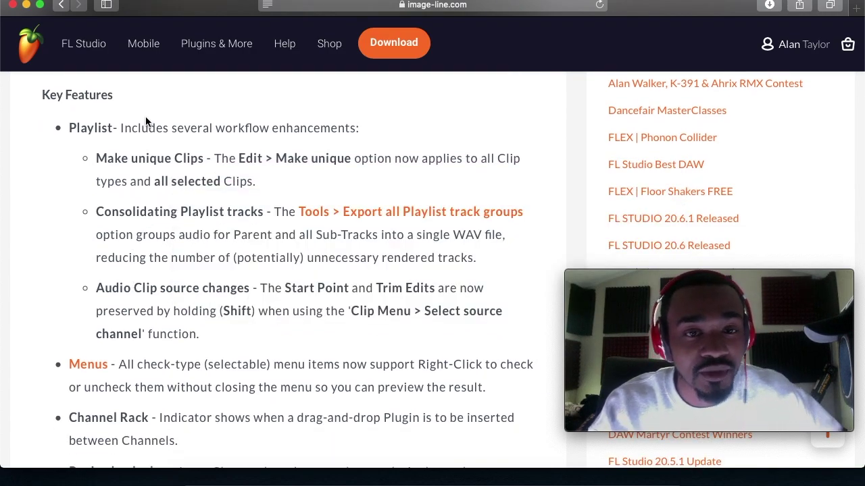
scroll(132, 165, up, 4)
scroll(132, 165, down, 3)
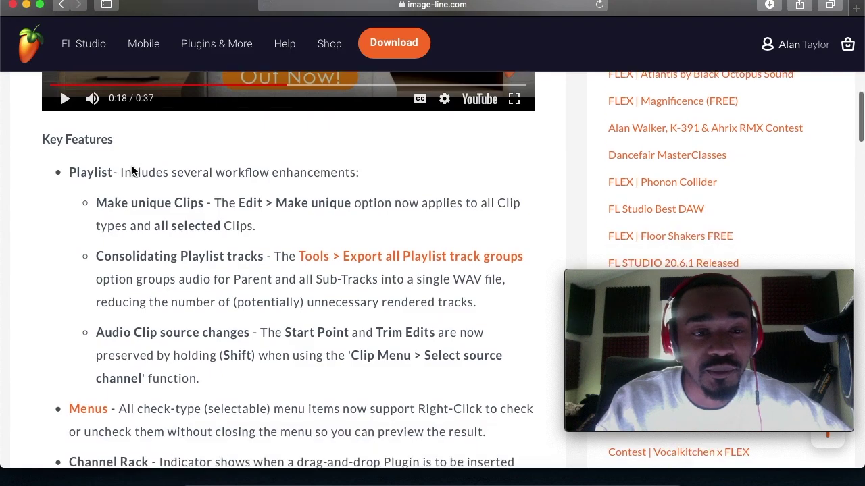
scroll(133, 167, down, 2)
scroll(132, 169, up, 3)
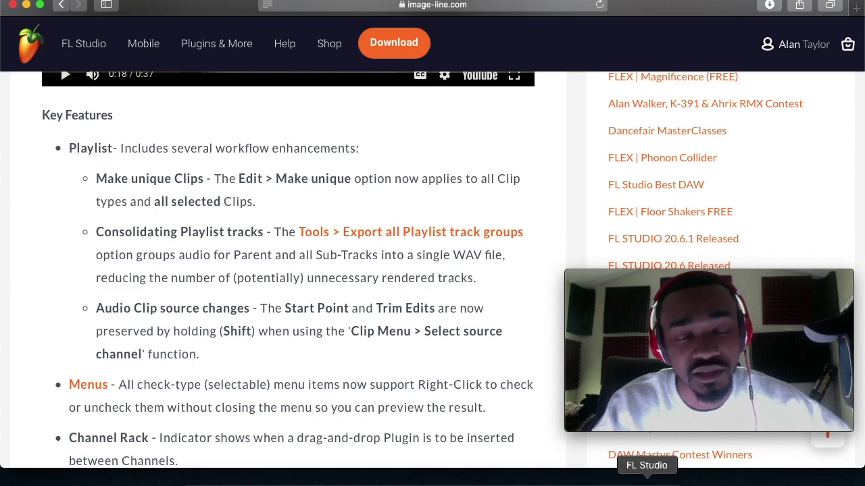
Switch to FL Studio, enter a two-step C4 note at the start of Pattern 1 in Arcade's piano roll, and play it
click(587, 480)
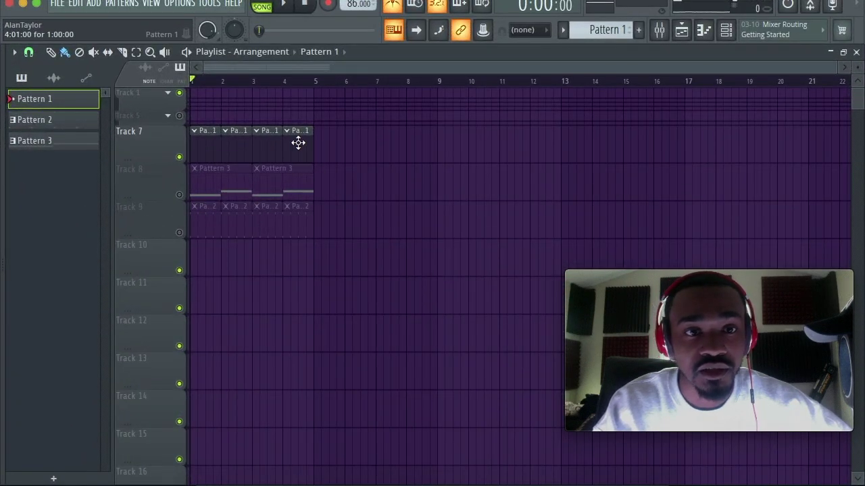
click(705, 32)
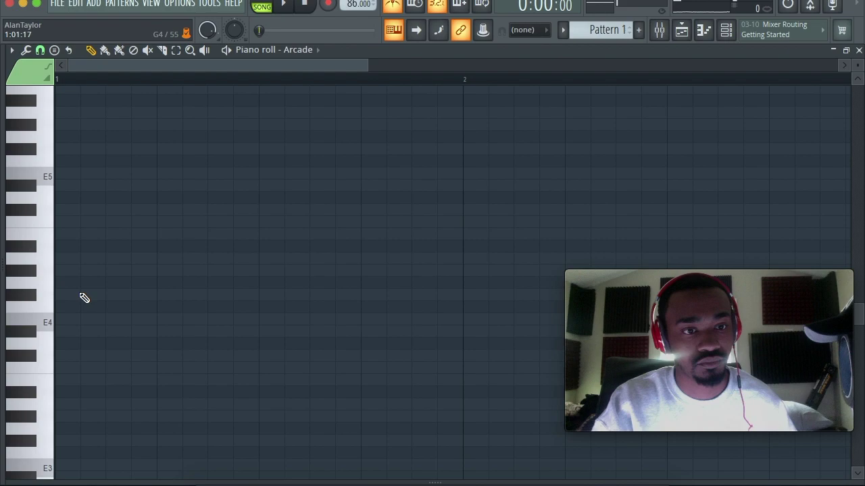
click(73, 369)
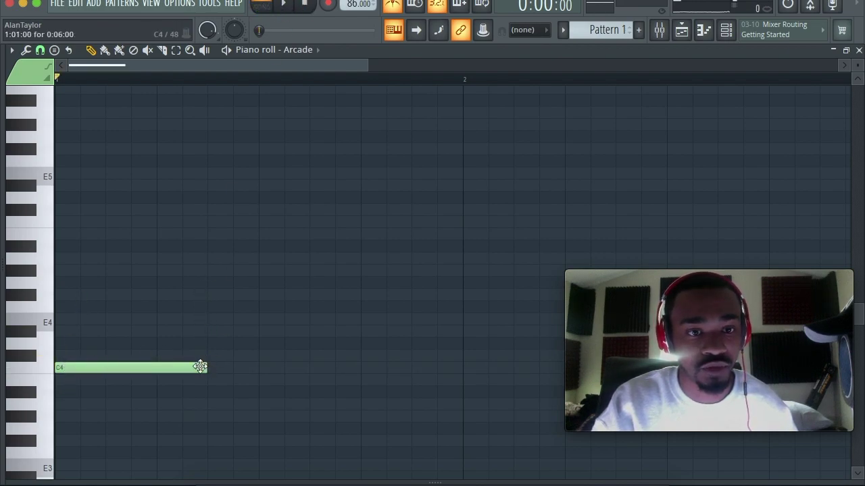
drag(203, 367, 116, 371)
click(283, 4)
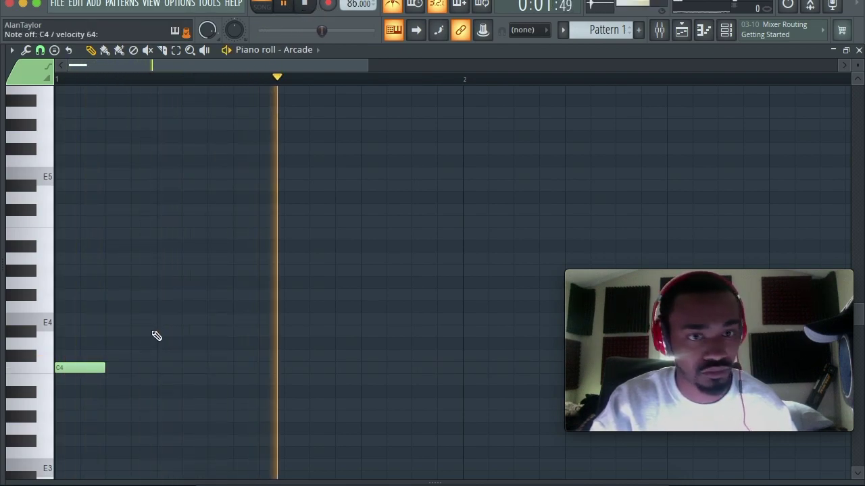
Add a six-step D4 note right after the C4, followed by an A4 note extended to the end of bar 1
click(108, 343)
drag(156, 343, 248, 349)
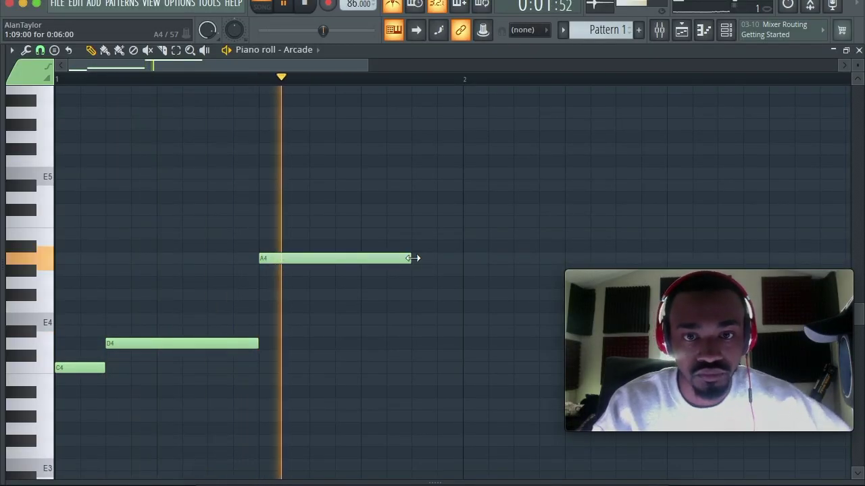
drag(411, 258, 463, 258)
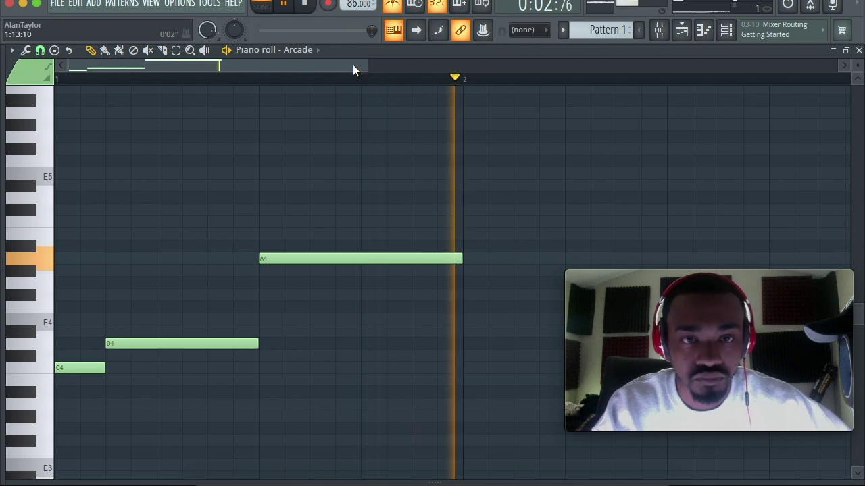
Return to the Playlist, switch playback to song mode, and stop the transport
key(space)
click(681, 30)
click(683, 37)
click(682, 38)
click(283, 4)
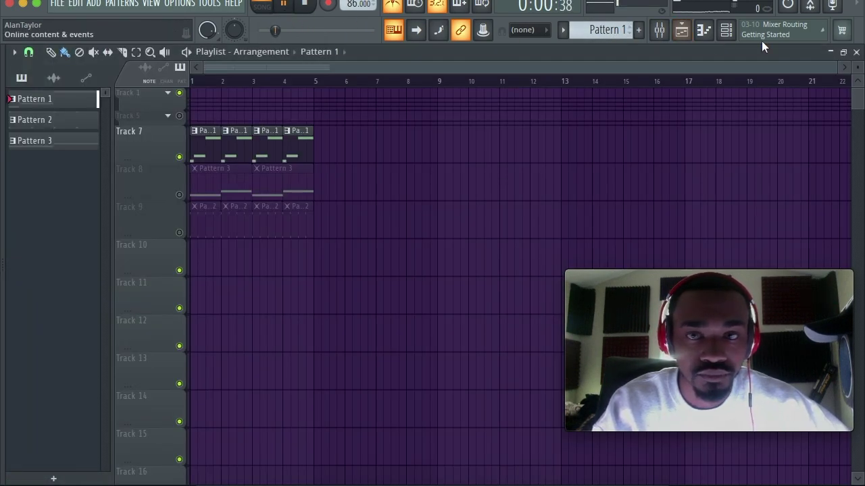
click(262, 7)
click(305, 5)
Select the first Pattern 1 clip on Track 7 of the Playlist
drag(834, 73, 386, 73)
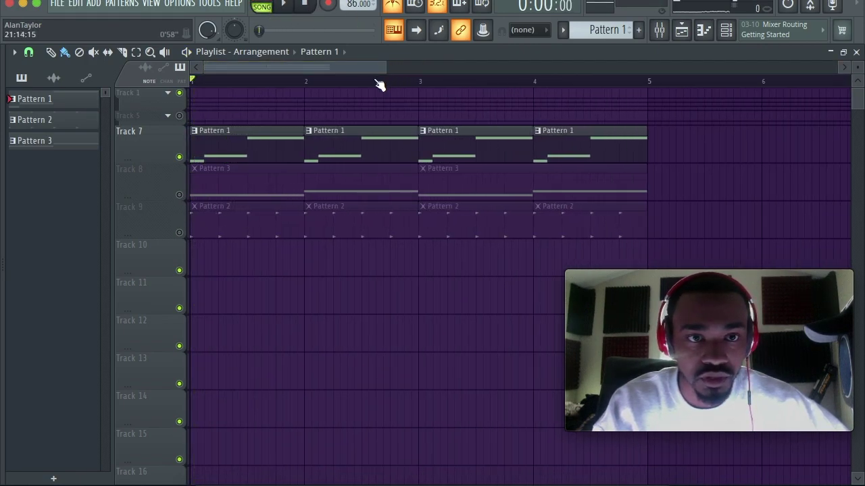
click(136, 52)
click(210, 144)
click(65, 52)
Look for the Make unique option in the clip's options and Playlist tools, and recheck the release notes in Safari
click(194, 132)
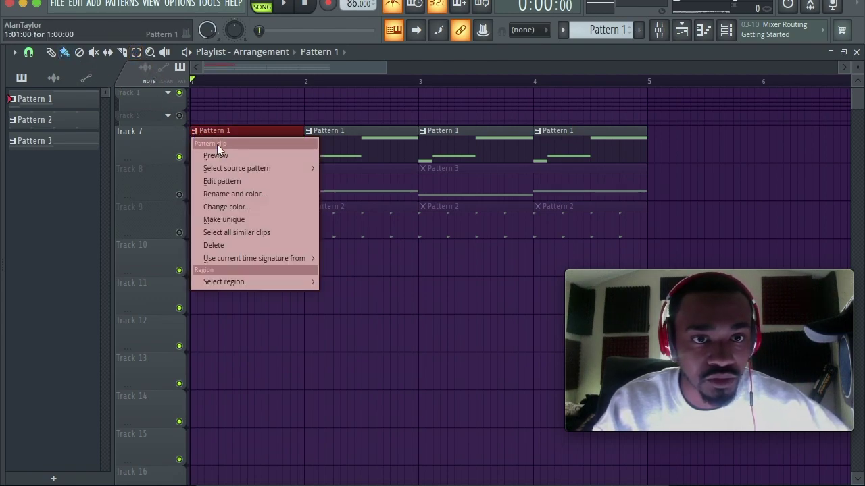
mouse_move(254, 169)
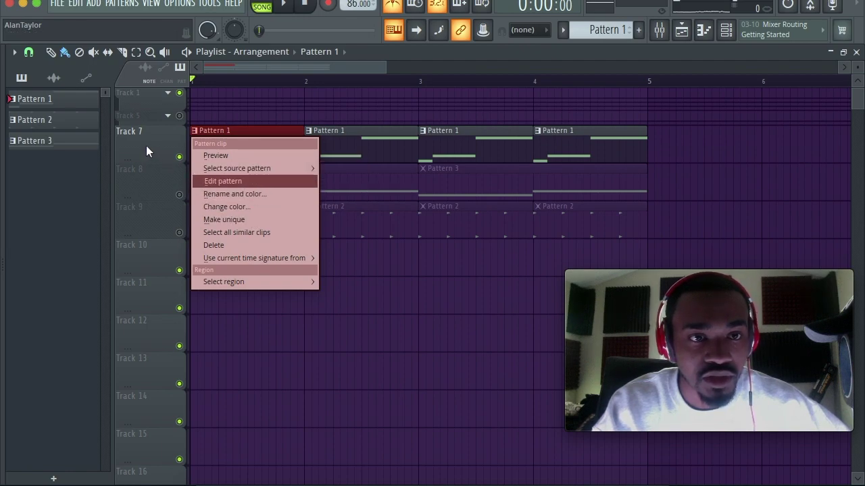
click(146, 174)
click(14, 52)
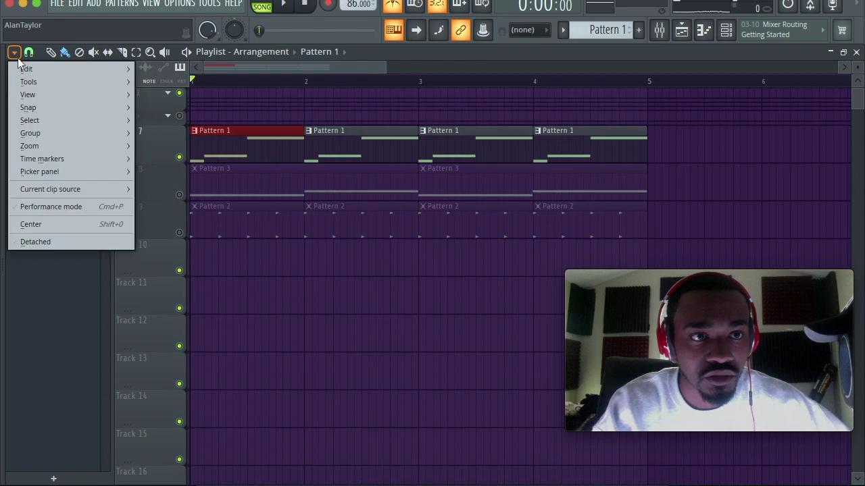
mouse_move(106, 83)
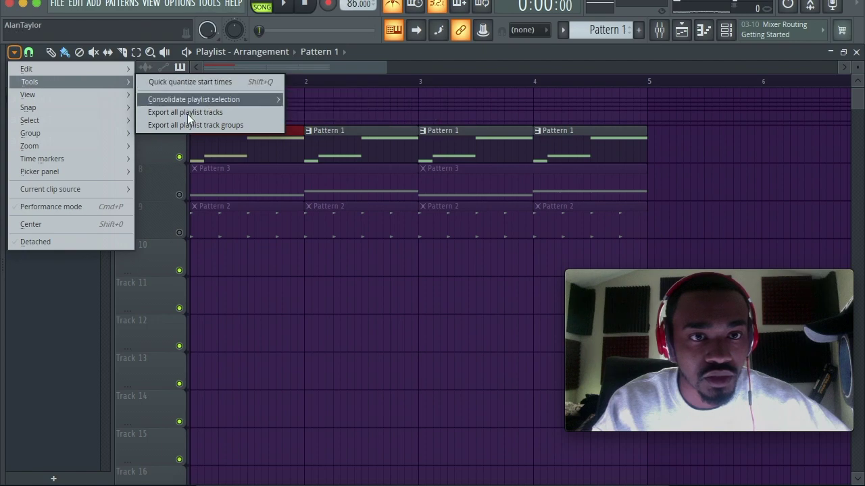
click(144, 172)
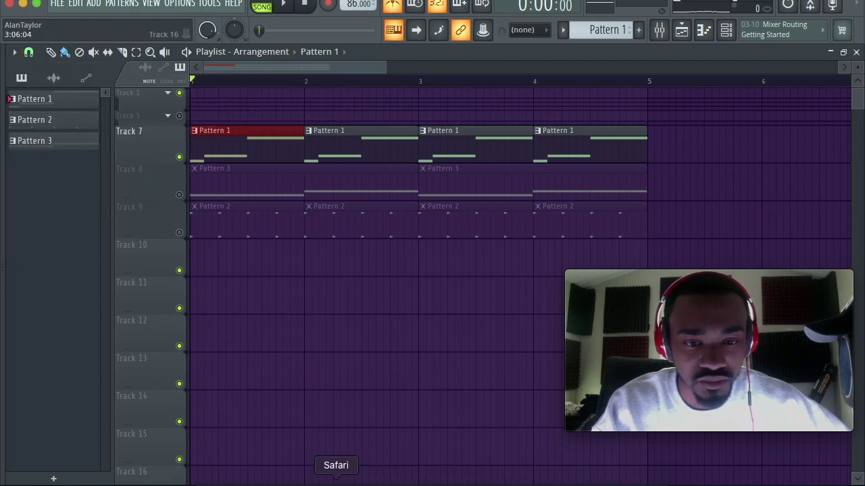
click(335, 481)
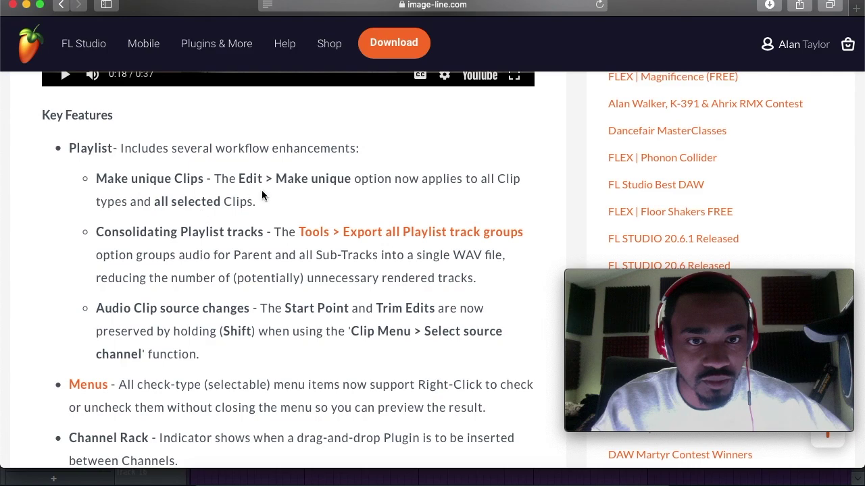
Return to FL Studio and make the first Pattern 1 clip on Track 7 unique
click(26, 5)
right_click(192, 136)
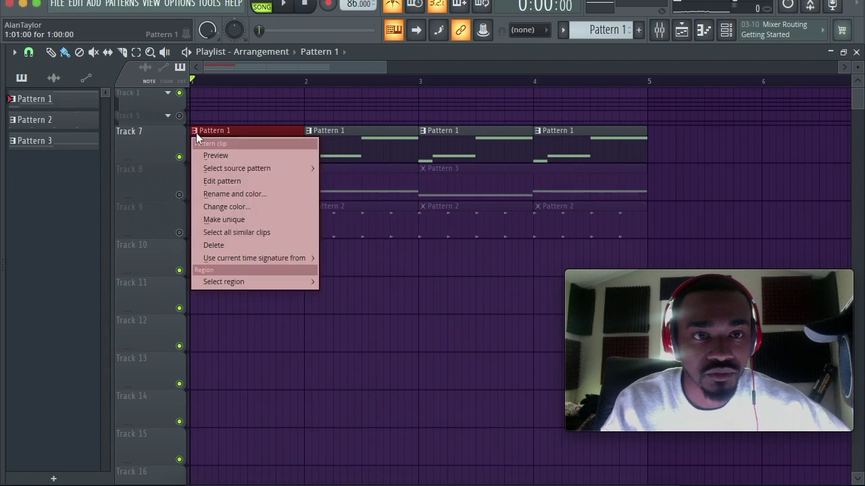
mouse_move(249, 170)
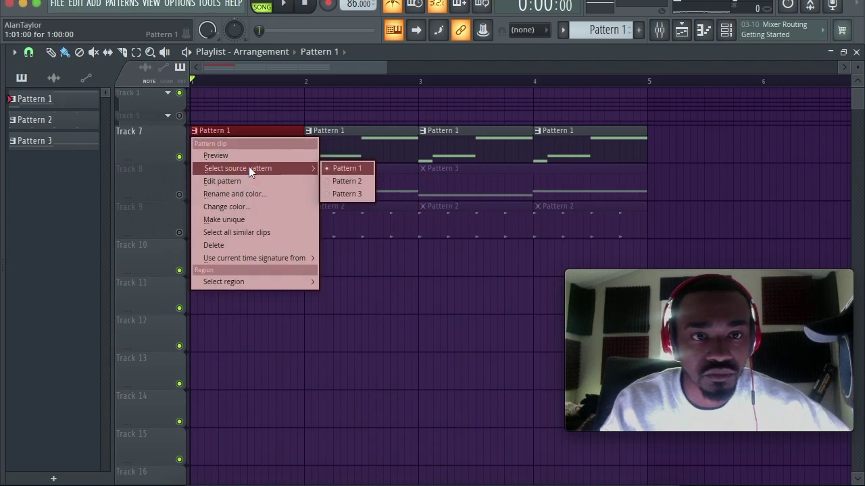
click(247, 220)
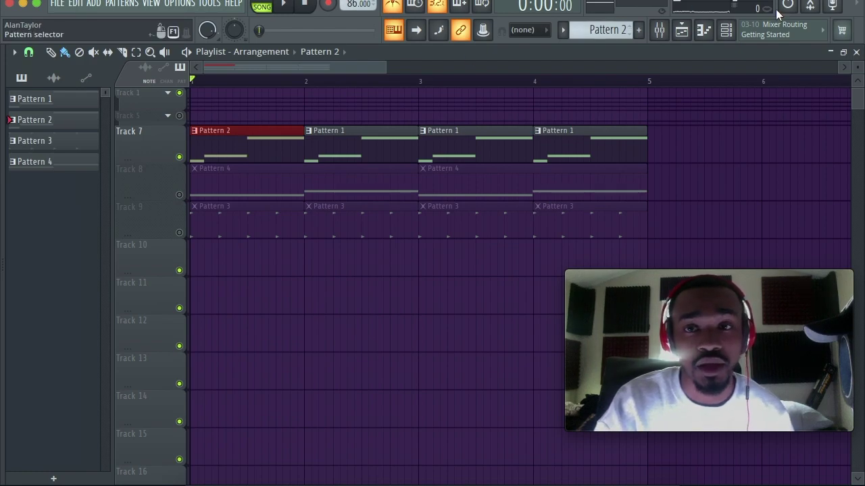
Open the Channel rack, view the Arcade plugin and its channel options, and close the rack
click(726, 30)
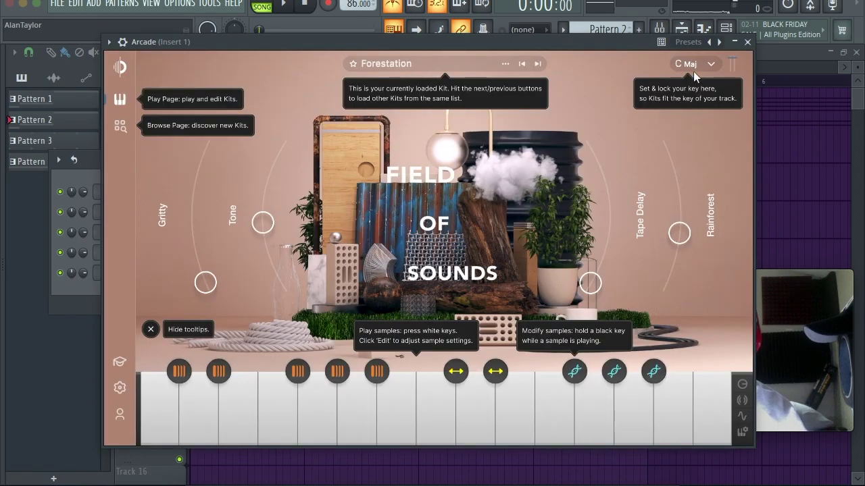
click(747, 42)
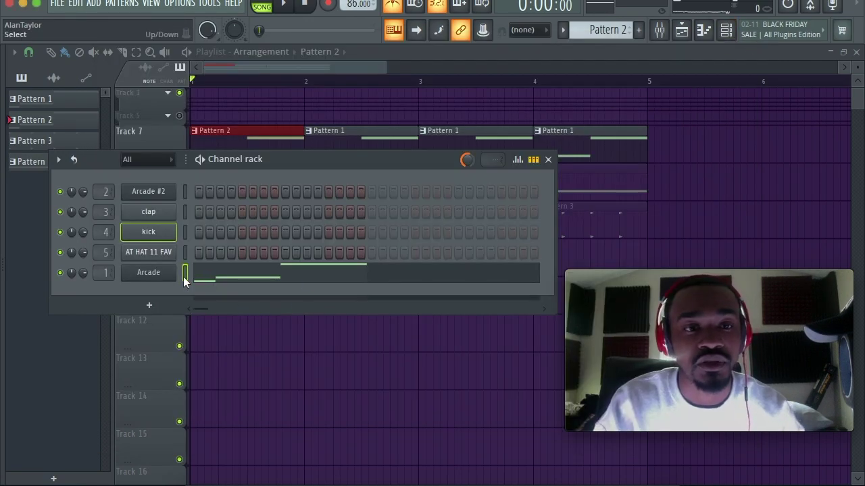
right_click(154, 275)
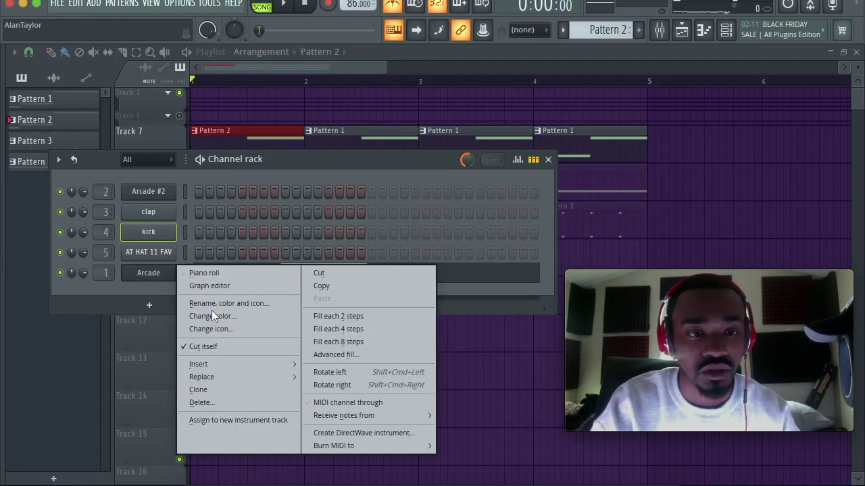
click(147, 289)
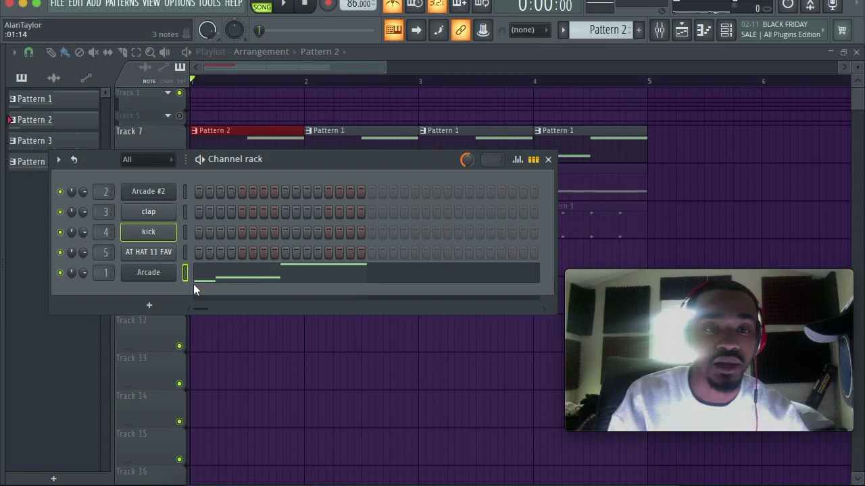
click(548, 160)
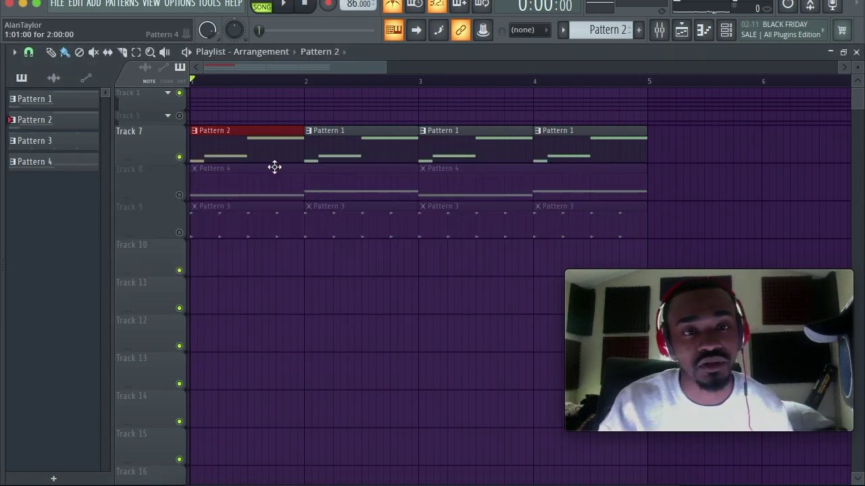
Delete Pattern 2 from the project and put a Pattern 1 clip back in bar 1 of Track 7
right_click(58, 119)
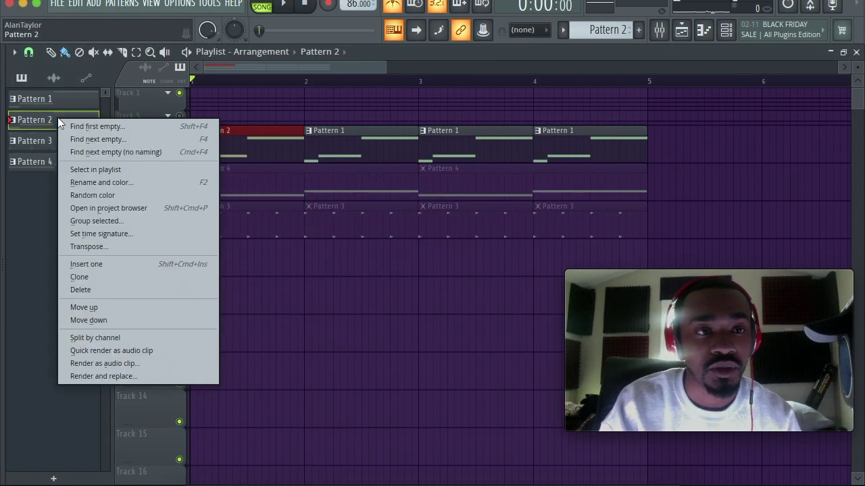
click(101, 290)
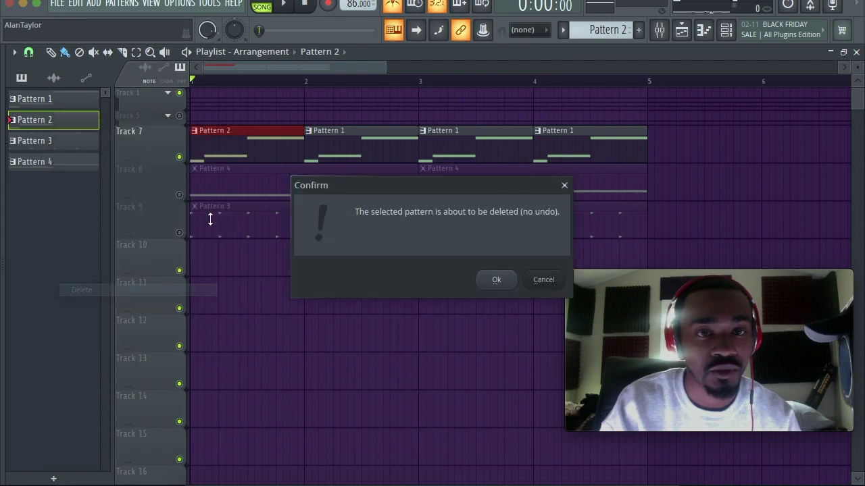
click(508, 283)
drag(358, 151, 192, 126)
Select all four Pattern 1 clips on Track 7 and try making them unique through the first clip's own options
click(136, 52)
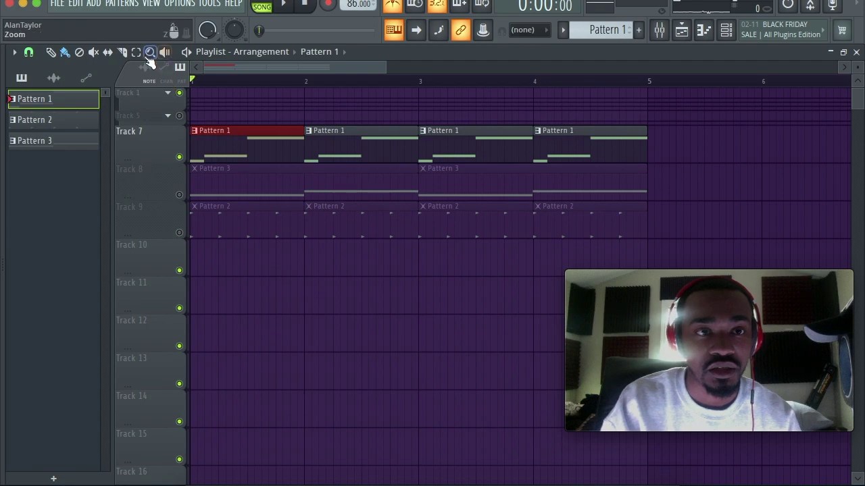
click(643, 150)
drag(643, 150, 174, 168)
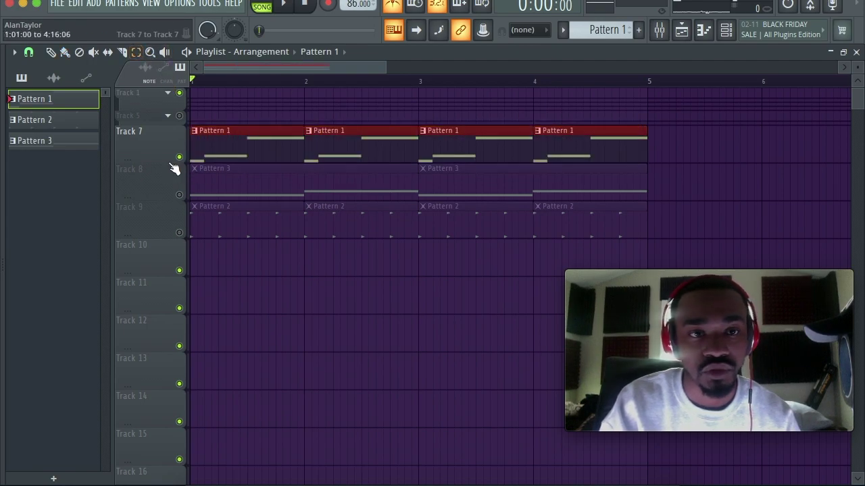
right_click(196, 135)
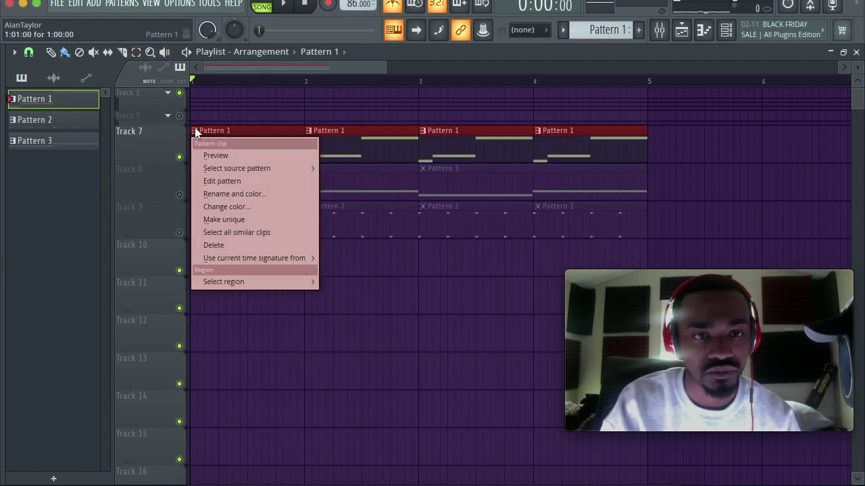
click(252, 220)
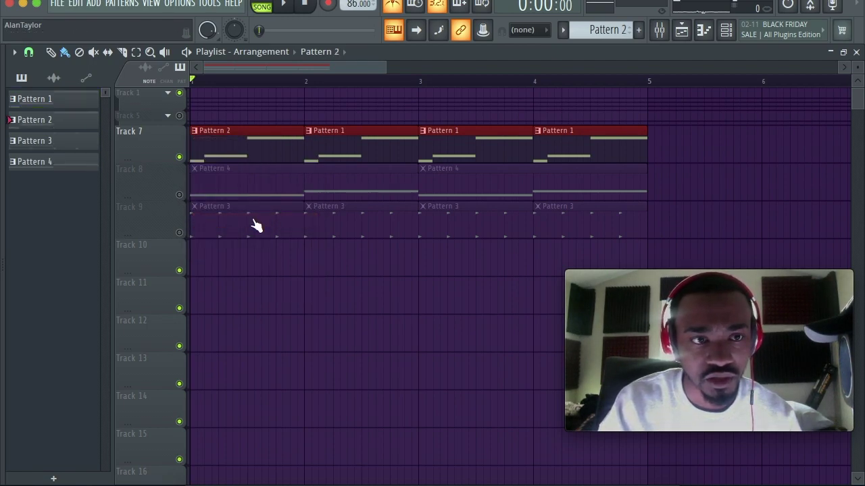
Delete the new Pattern 2 and refill bar 1 of Track 7 with a Pattern 1 clip
right_click(64, 115)
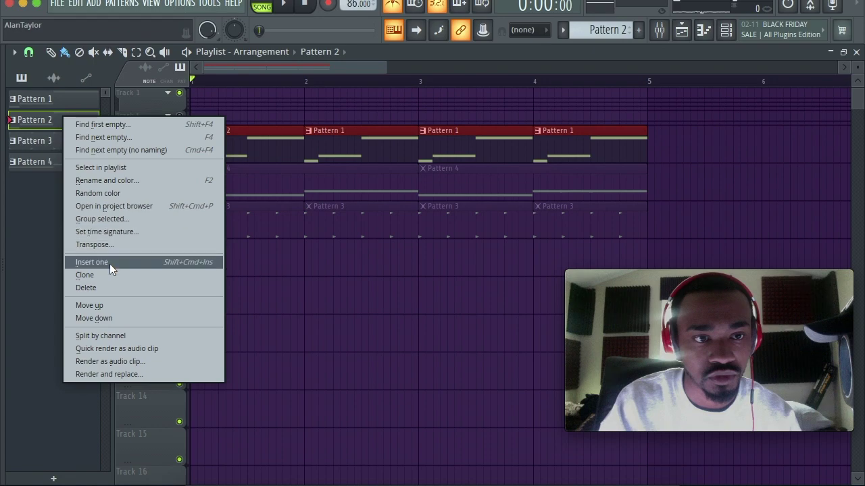
click(108, 287)
click(496, 279)
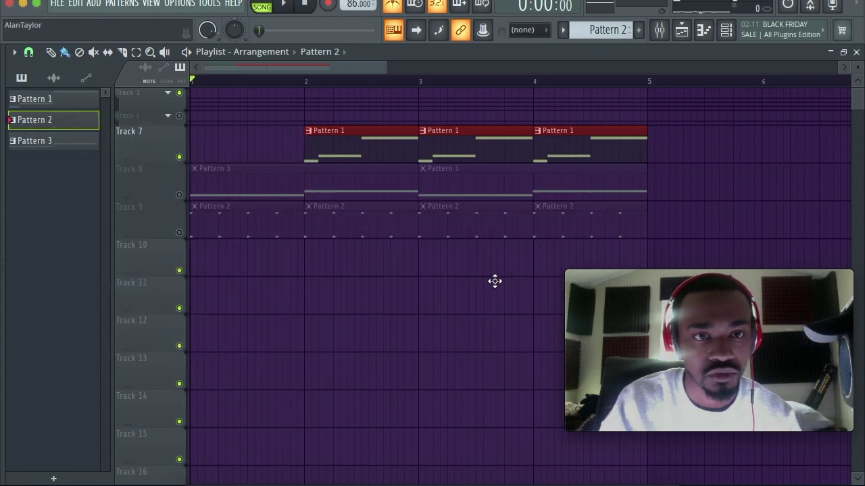
drag(315, 322, 160, 129)
Select all four Pattern 1 clips on Track 7 and make them all unique with the Playlist's Make unique edit command
click(136, 52)
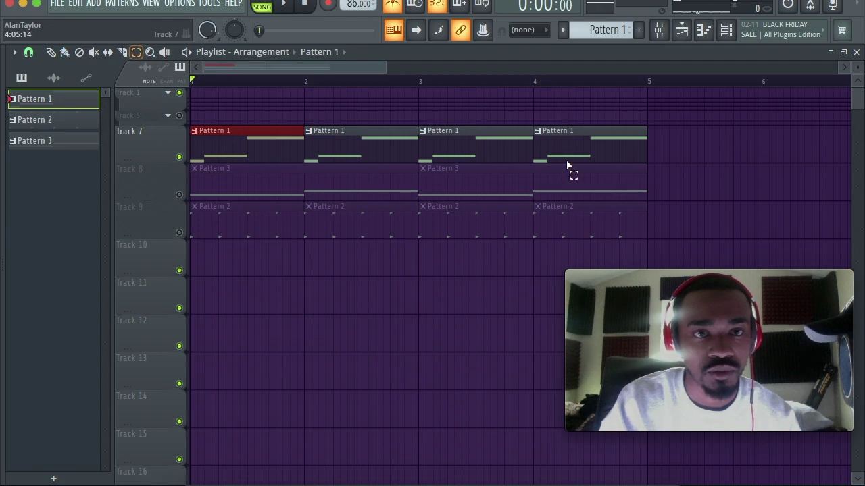
drag(655, 167, 155, 159)
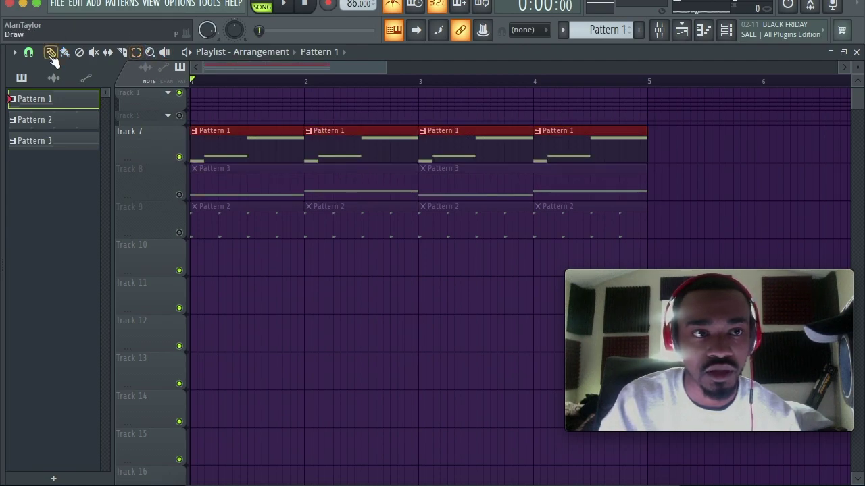
click(14, 52)
mouse_move(45, 83)
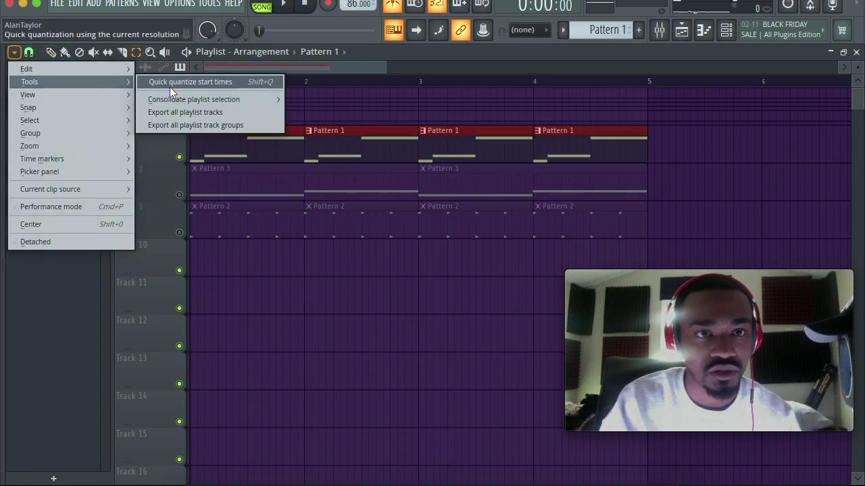
mouse_move(202, 101)
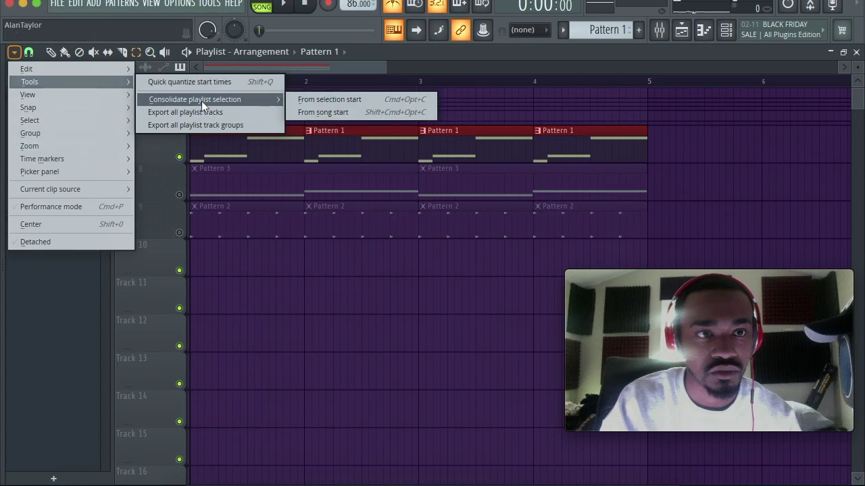
mouse_move(118, 67)
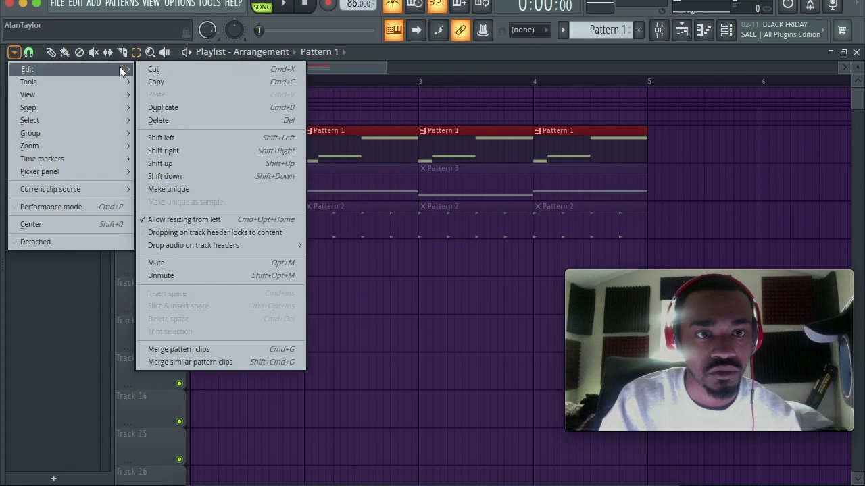
click(212, 189)
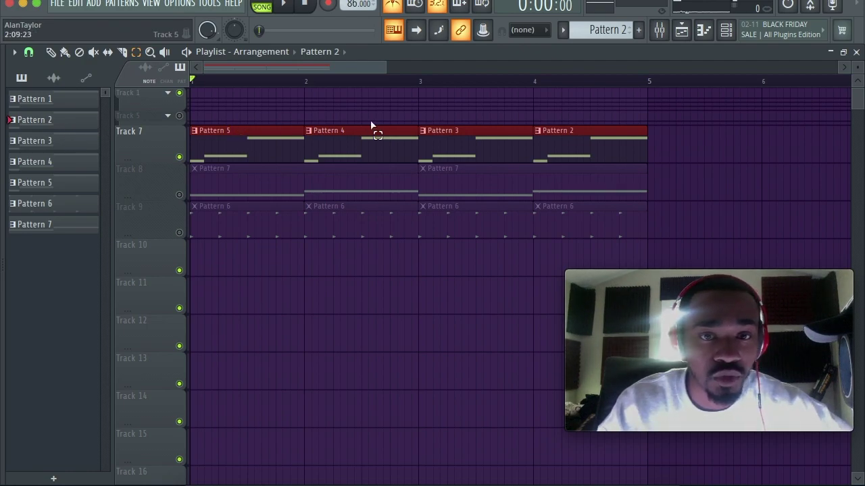
Review where Make unique sits among the Playlist's edit commands, without applying it
click(90, 121)
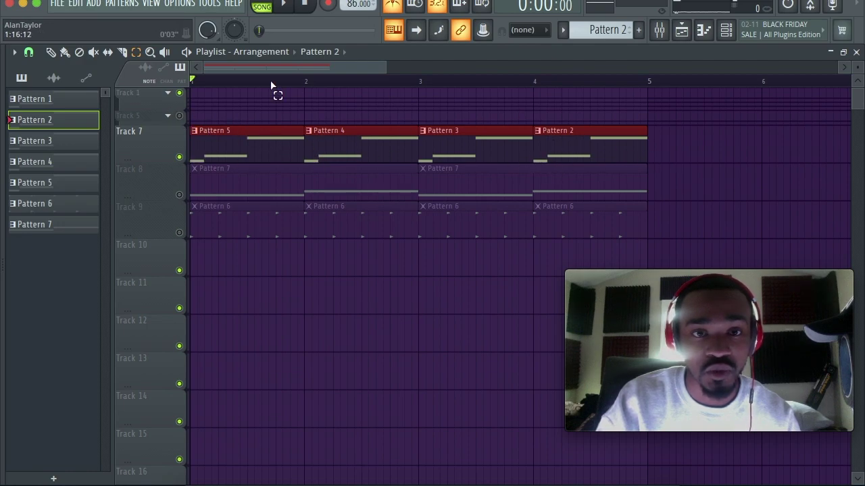
click(15, 52)
mouse_move(17, 62)
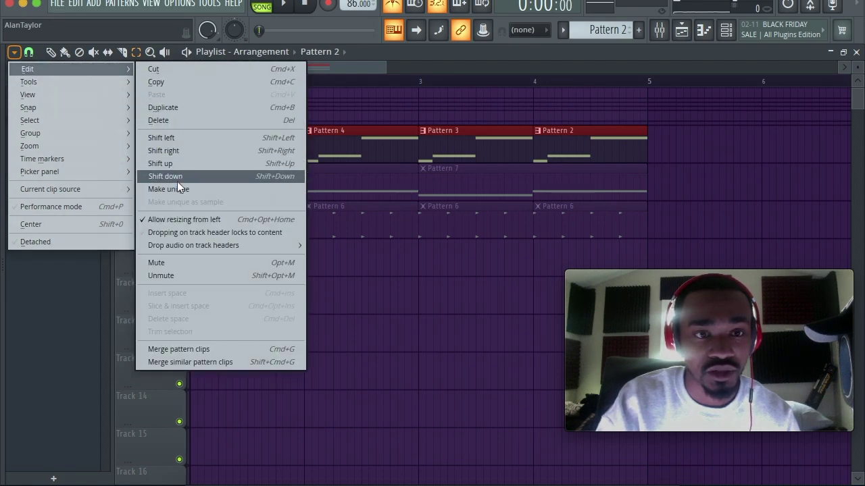
click(361, 67)
Check the Pattern 5 clip's own options, first with it alone selected and again with all four Track 7 clips selected
click(235, 142)
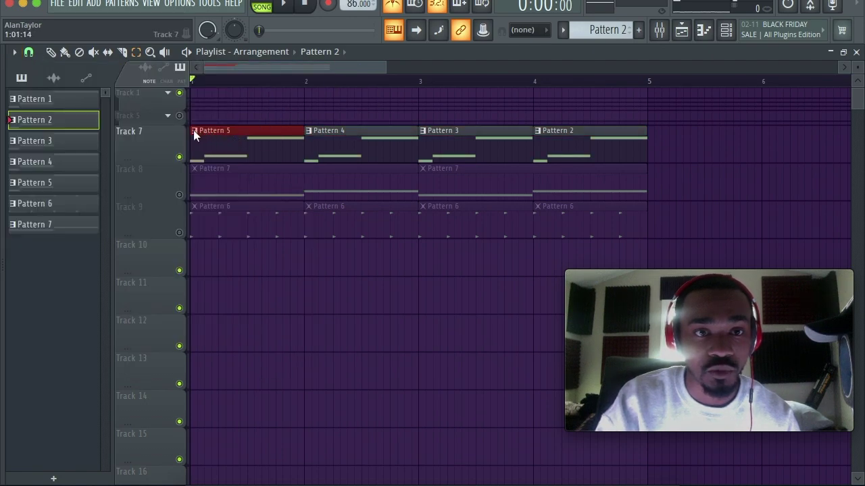
right_click(203, 136)
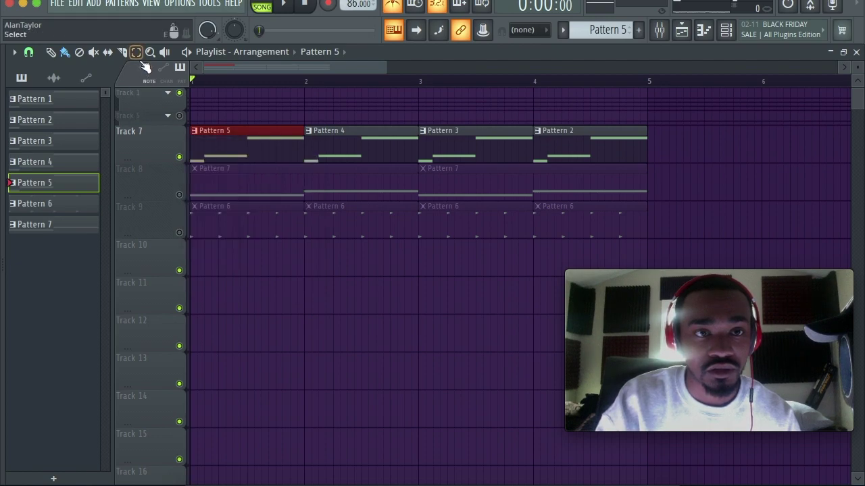
drag(660, 166, 173, 148)
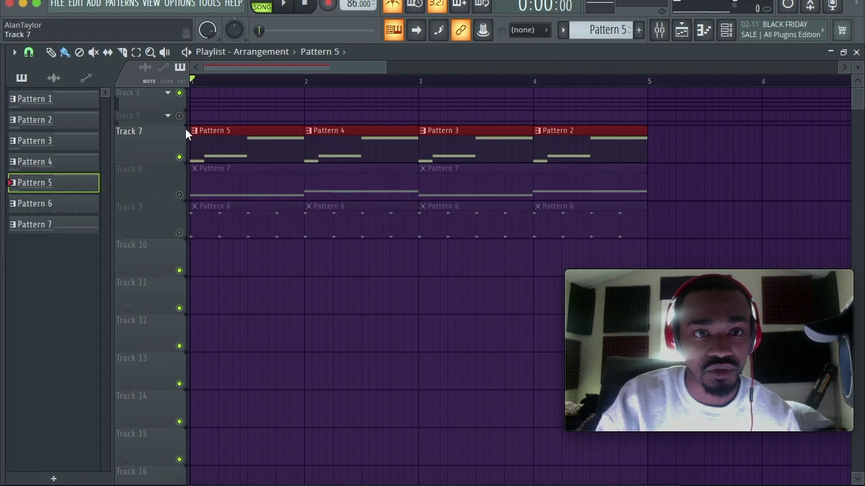
right_click(201, 141)
click(166, 151)
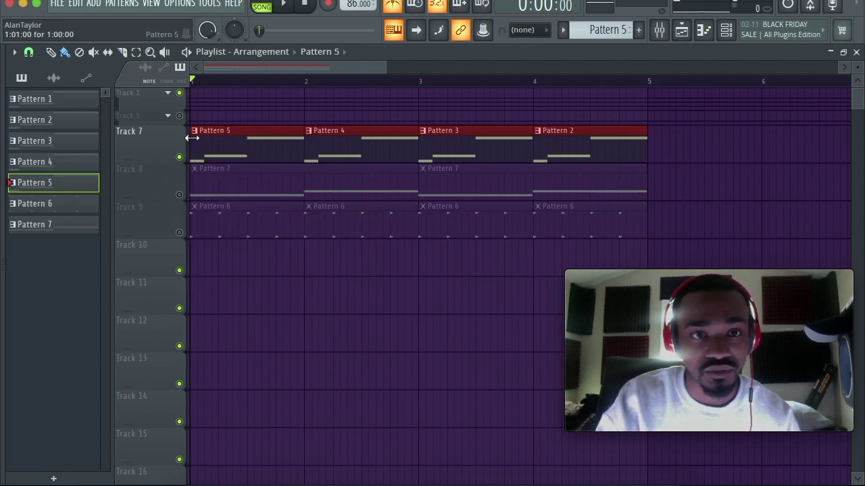
right_click(193, 138)
click(158, 146)
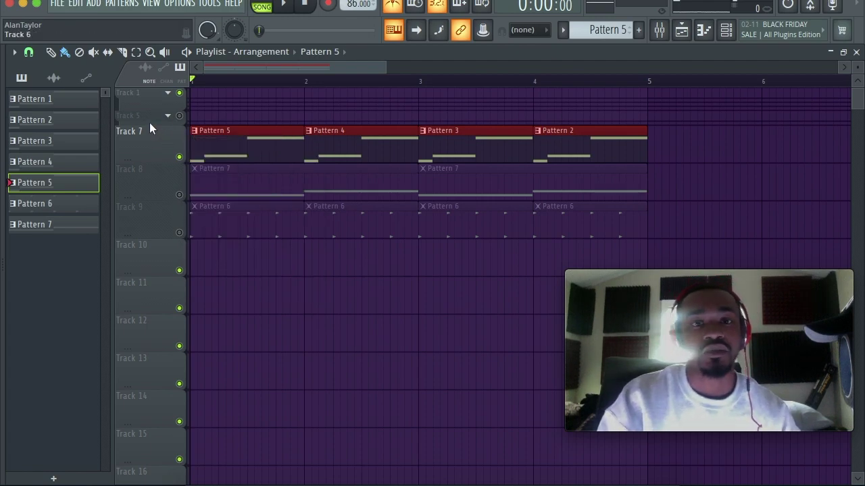
Select Patterns 2 through 5 in the pattern list and delete them from the project
click(73, 124)
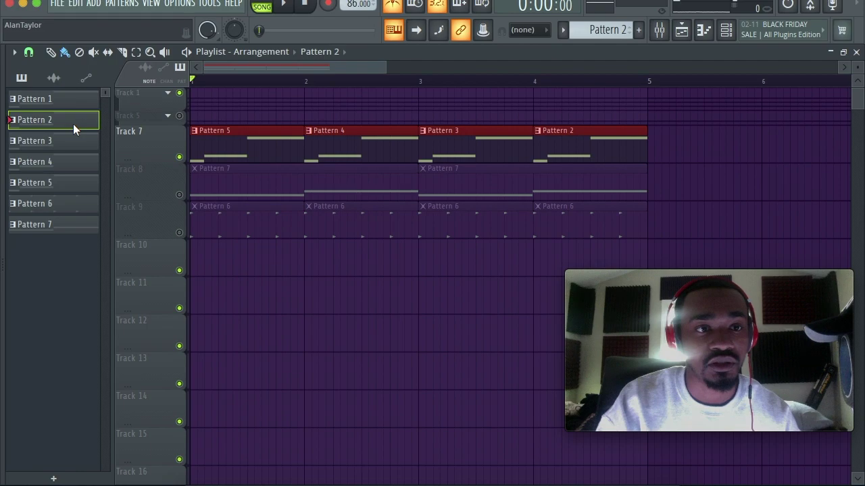
click(65, 142)
click(65, 162)
click(63, 181)
shift+click(73, 126)
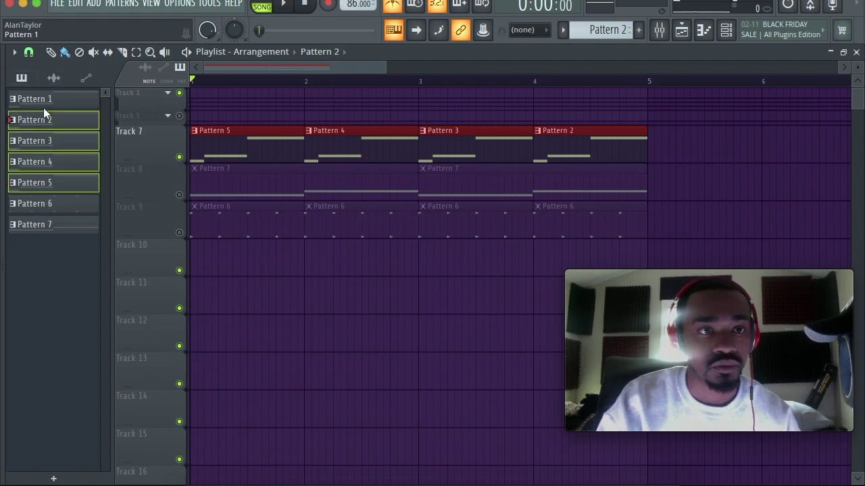
right_click(52, 118)
click(106, 290)
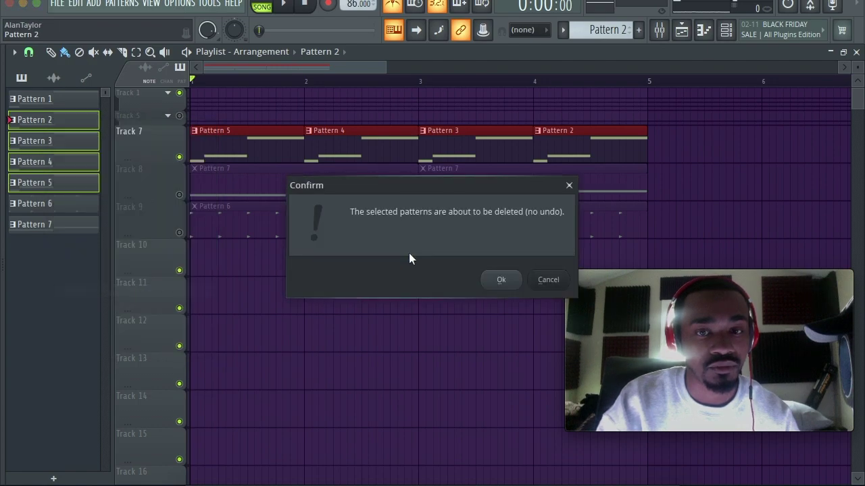
click(499, 280)
Paint Pattern 1 clips across bars 1 to 4 of Track 7
click(70, 99)
mouse_move(214, 149)
mouse_down()
mouse_move(230, 145)
mouse_move(218, 141)
mouse_up()
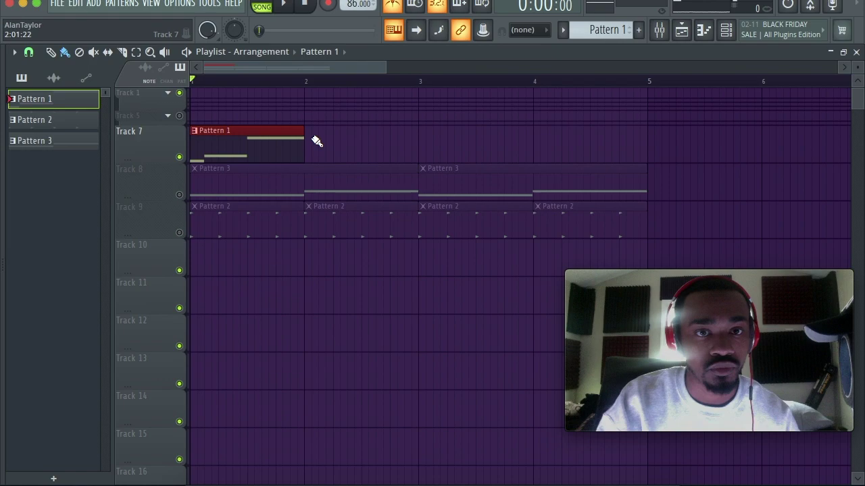
drag(317, 140, 566, 158)
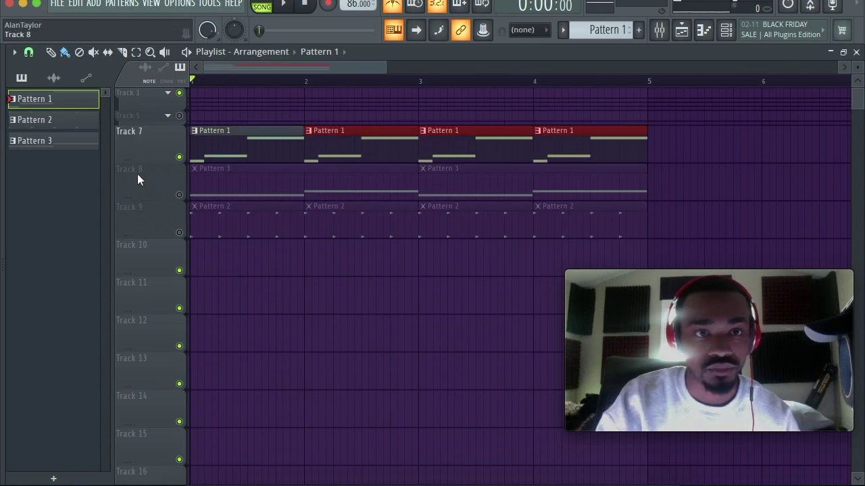
Switch to Safari to read the release notes on consolidating Playlist tracks and audio clip source changes, and return to FL Studio
click(24, 4)
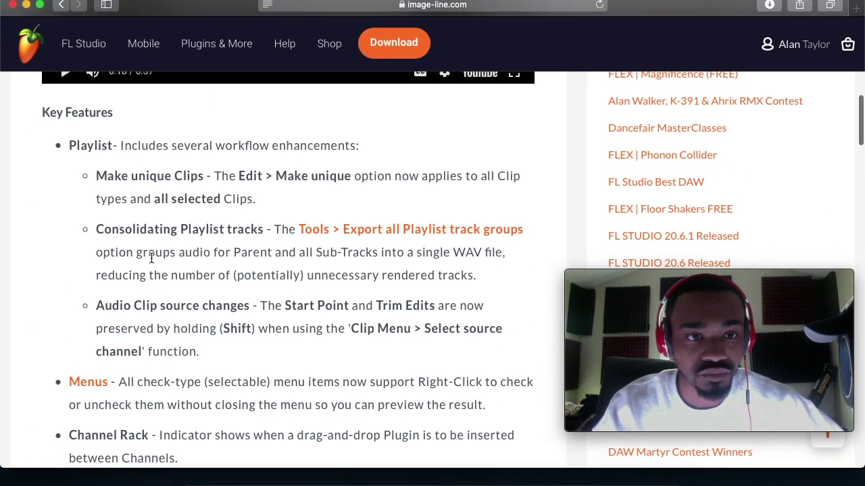
scroll(151, 257, down, 1)
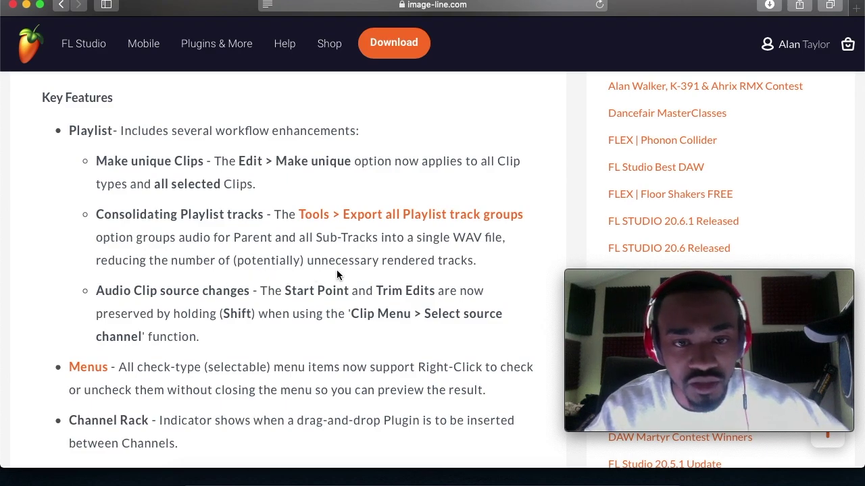
click(26, 5)
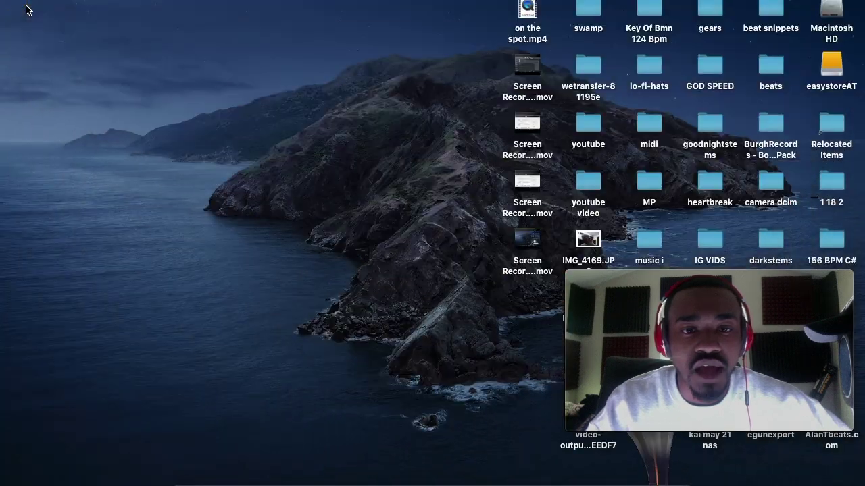
click(636, 479)
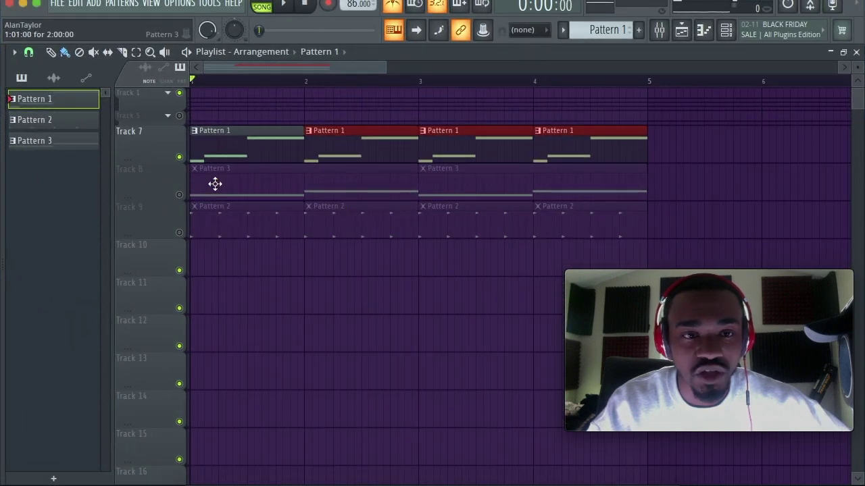
Unmute Track 8 and play the arrangement to hear Pattern 1 and Pattern 3 together, stopping playback at the end
click(184, 194)
click(283, 4)
click(305, 5)
click(284, 4)
click(306, 5)
click(287, 4)
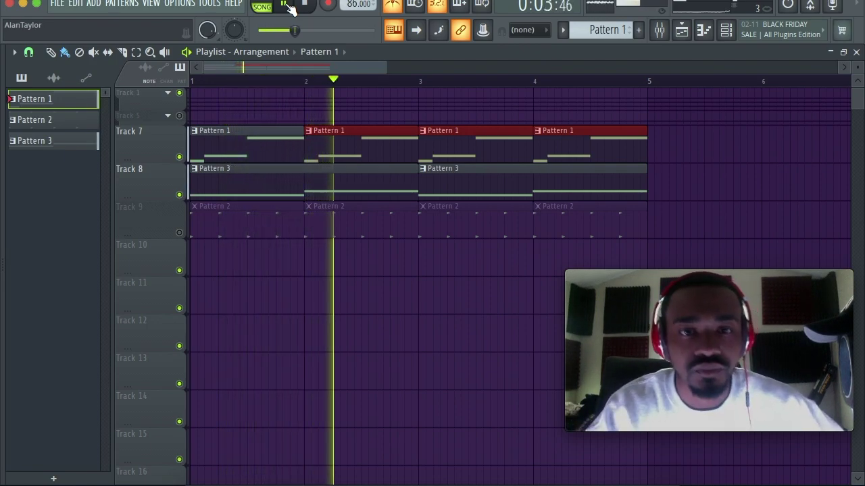
key(space)
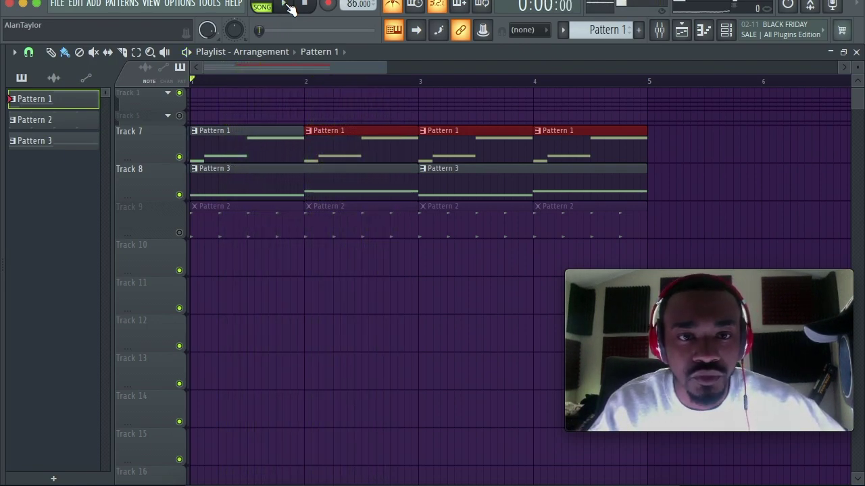
Select all clips on Tracks 7 and 8, and recheck the release notes in Safari on exporting track groups before returning to FL Studio
click(136, 52)
click(679, 187)
drag(678, 188, 210, 139)
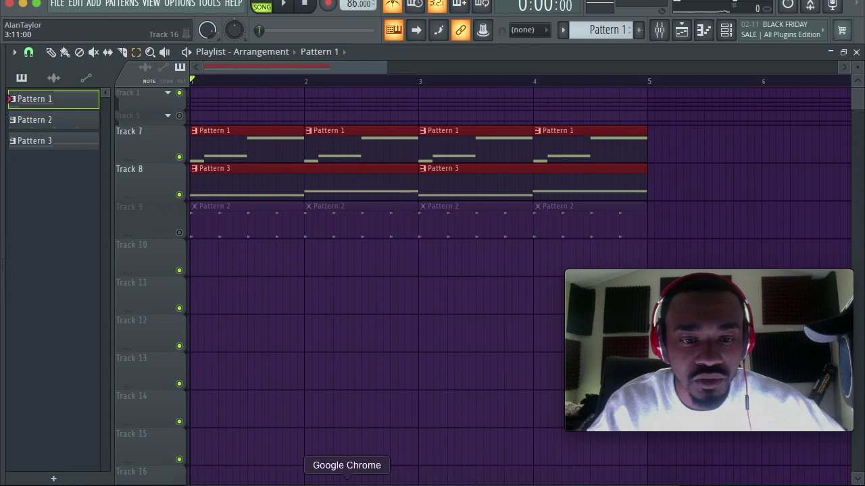
click(335, 481)
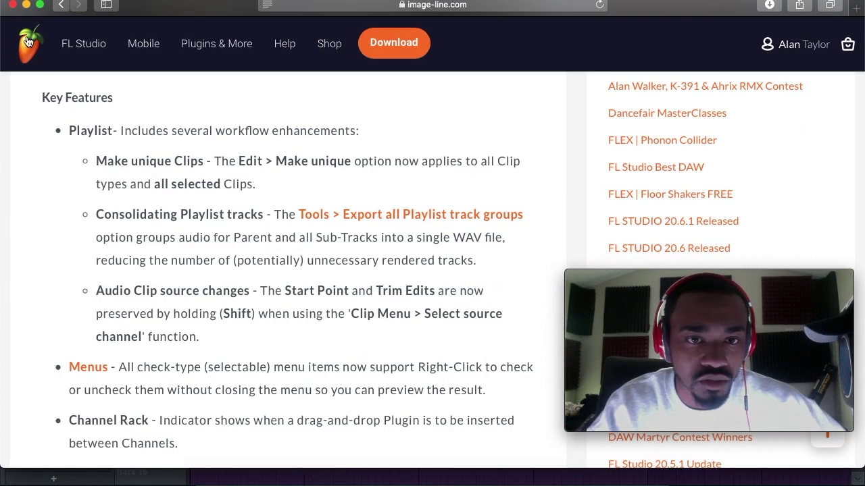
click(27, 5)
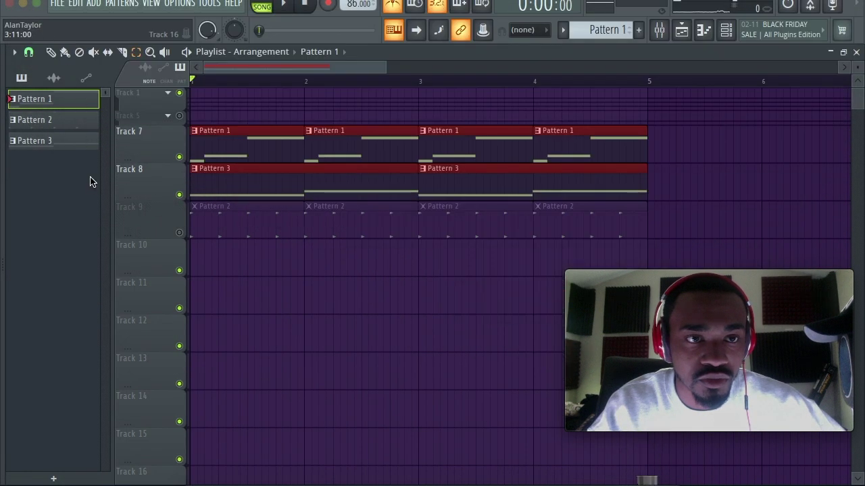
Start an export of all playlist track groups, with the Rendered folder as the destination
click(14, 52)
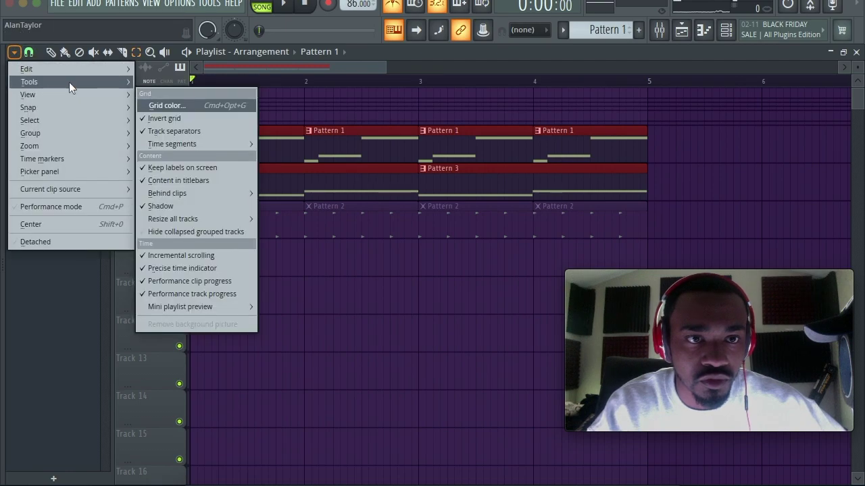
mouse_move(100, 82)
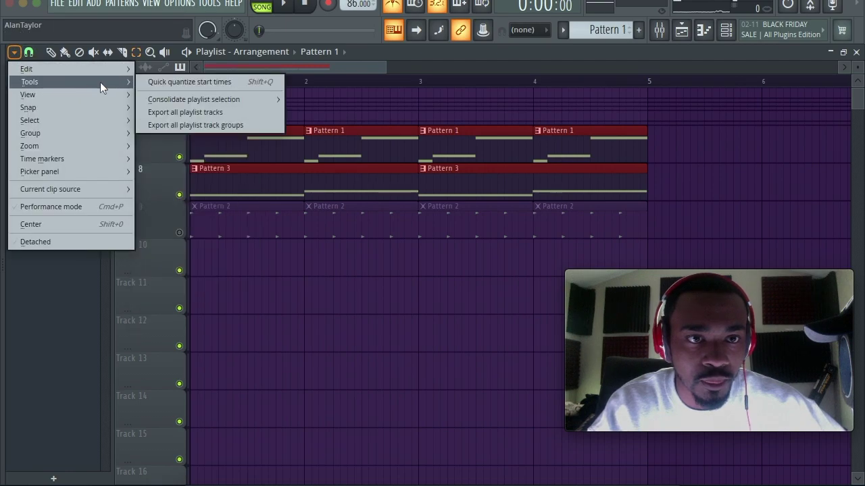
click(208, 127)
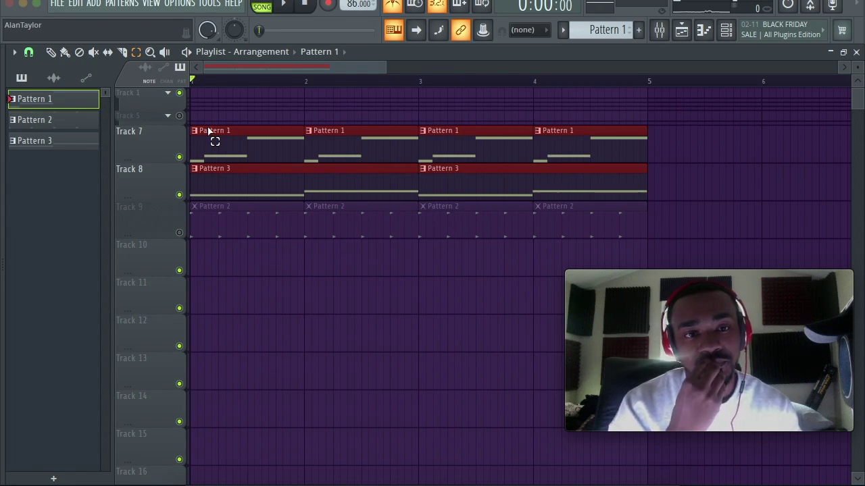
click(126, 81)
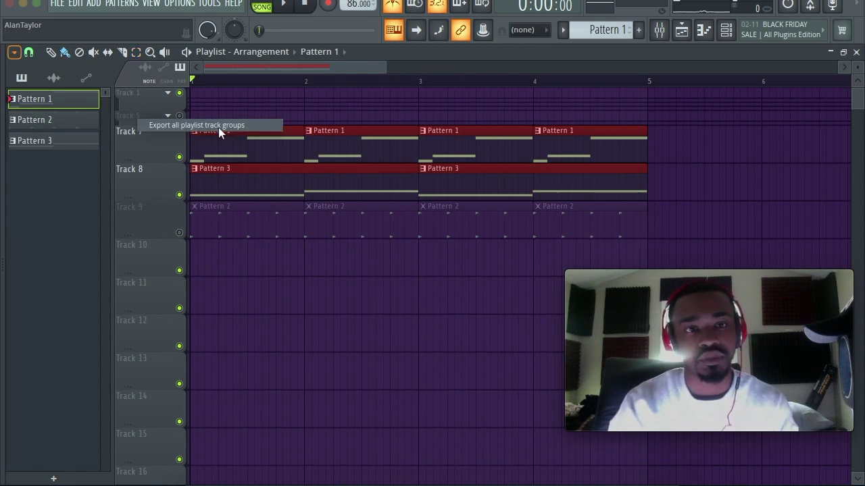
click(219, 127)
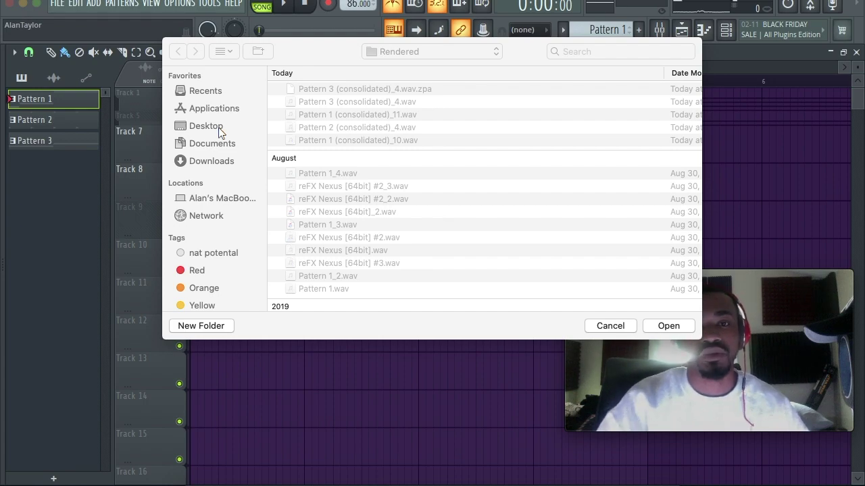
click(668, 326)
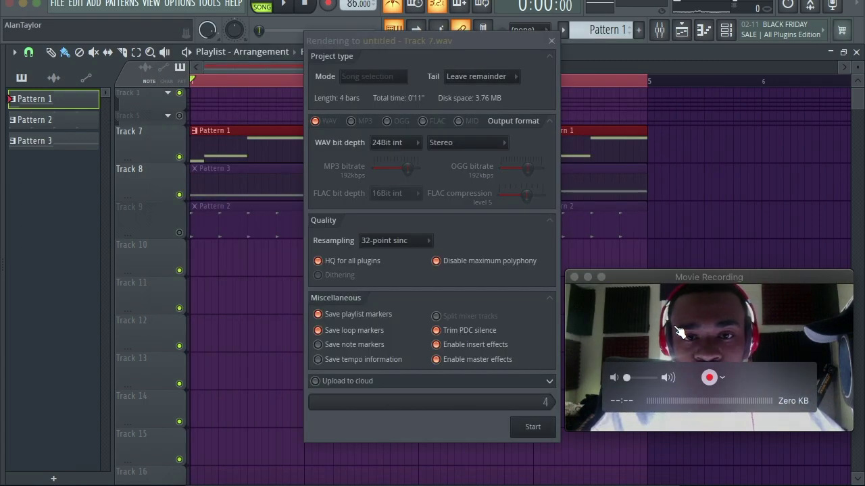
Render the track groups as 24Bit int stereo WAV with 32-point sinc resampling, and dismiss the skipped tracks notice
click(413, 240)
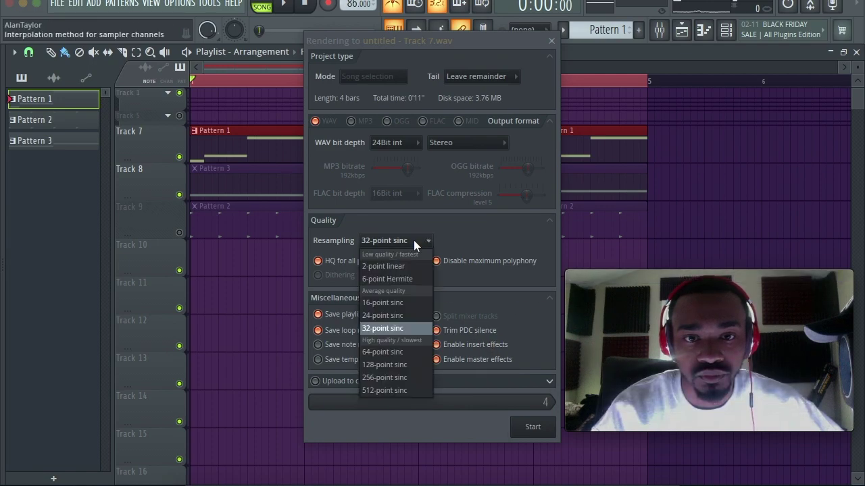
click(399, 329)
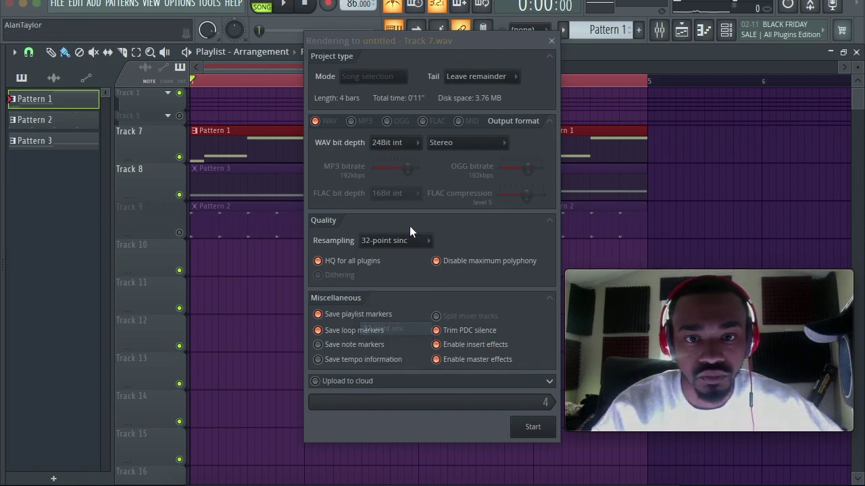
click(534, 428)
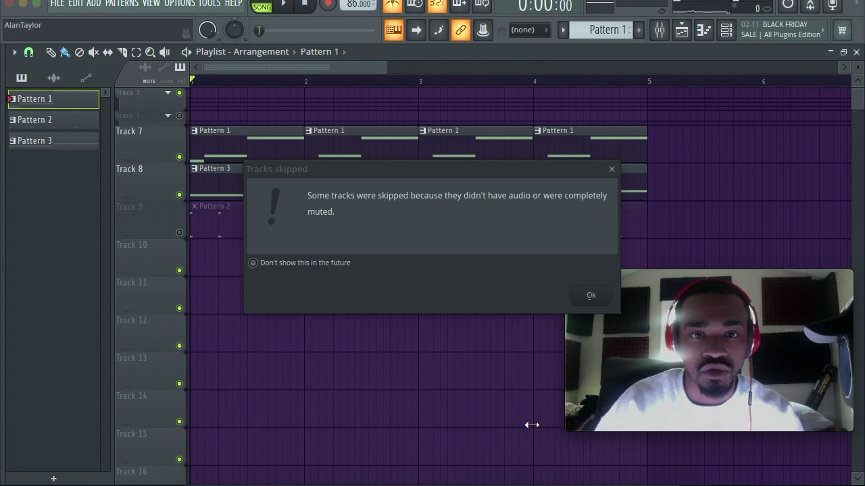
click(591, 297)
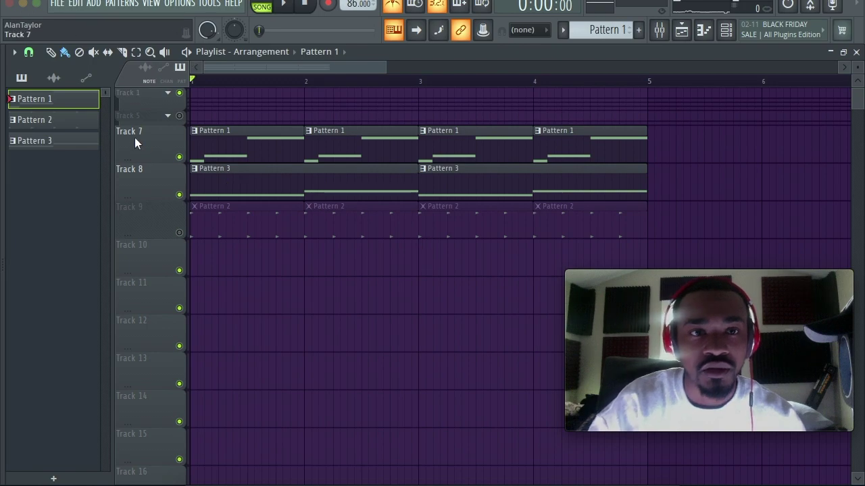
Look for the exported audio in the audio clip picker, the mixer and the clip source list
click(319, 54)
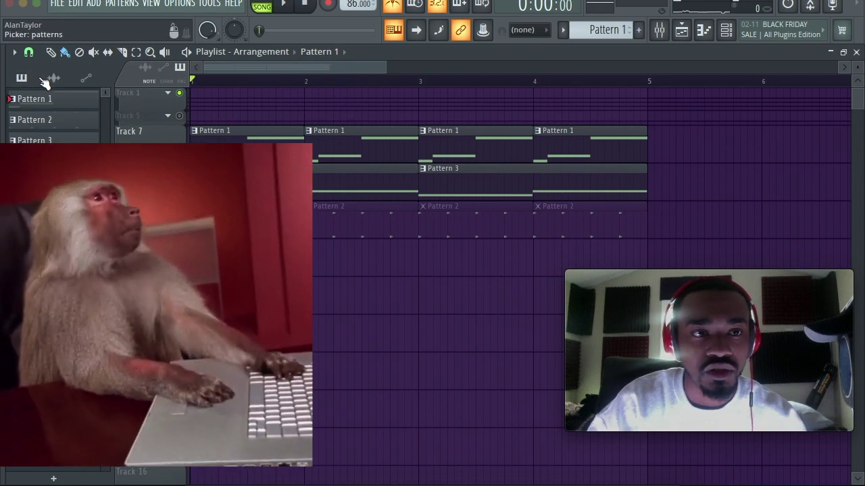
click(53, 78)
click(21, 77)
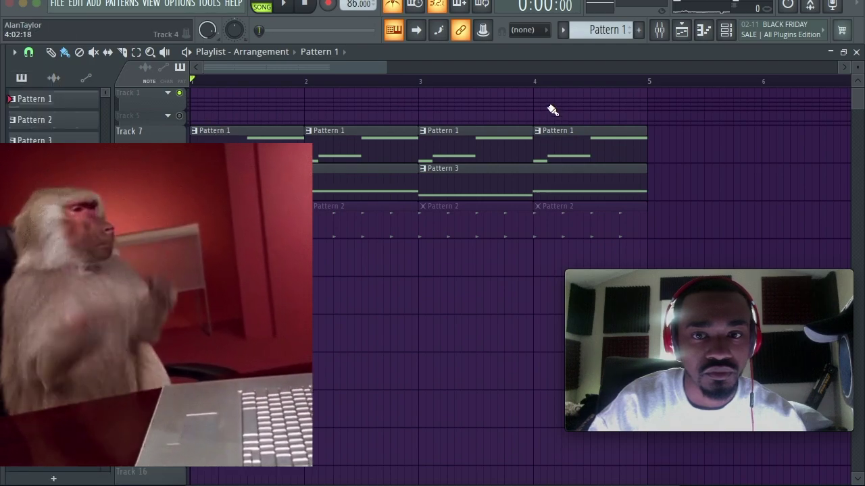
click(659, 30)
click(660, 30)
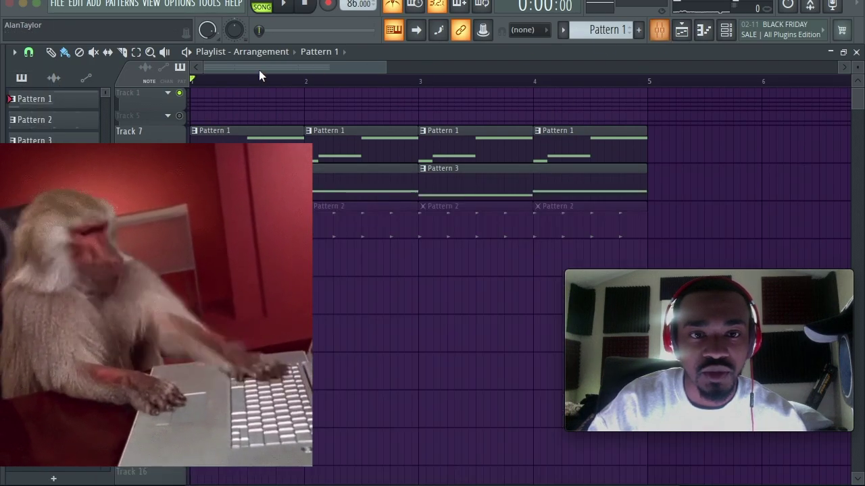
click(308, 52)
click(308, 53)
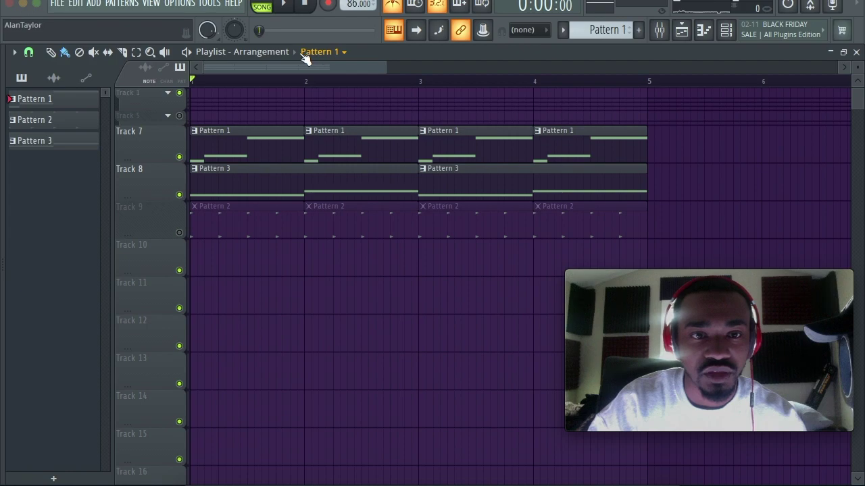
Play and stop the arrangement twice to check its sound after the export
click(282, 6)
click(305, 4)
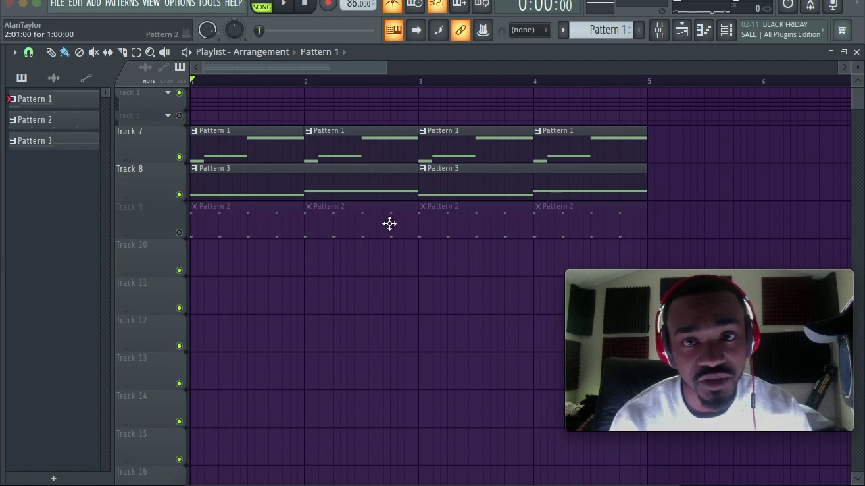
click(286, 10)
click(306, 7)
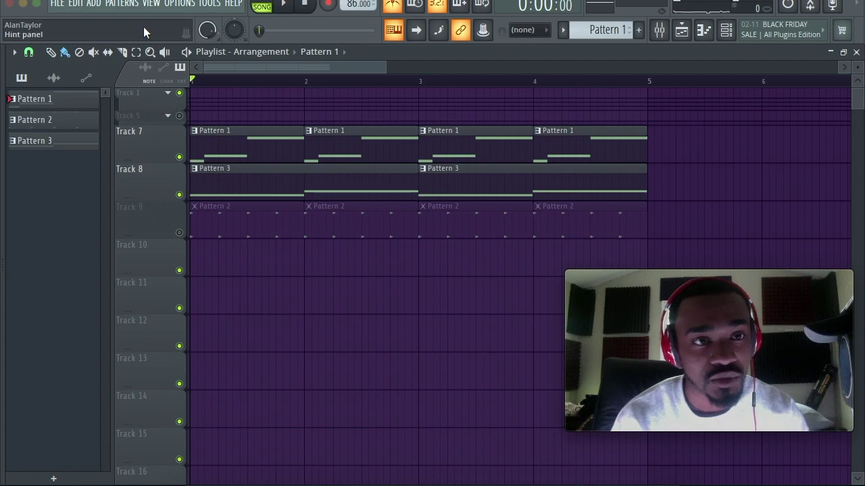
click(58, 5)
click(58, 6)
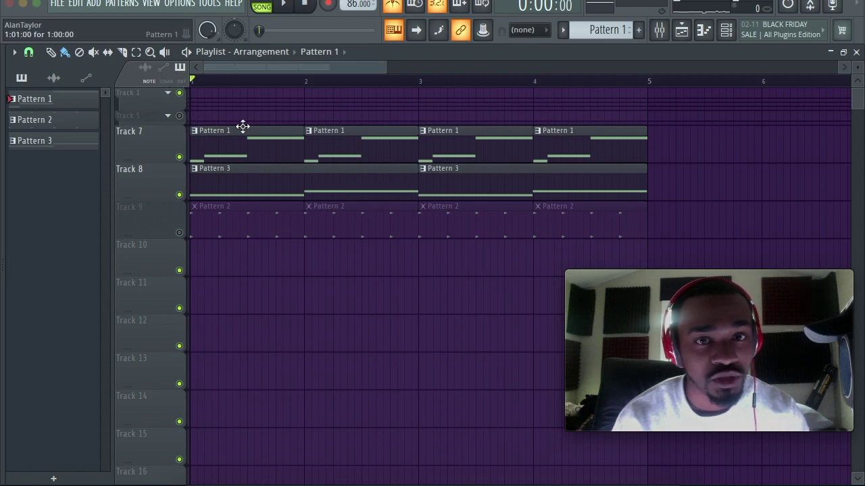
click(62, 7)
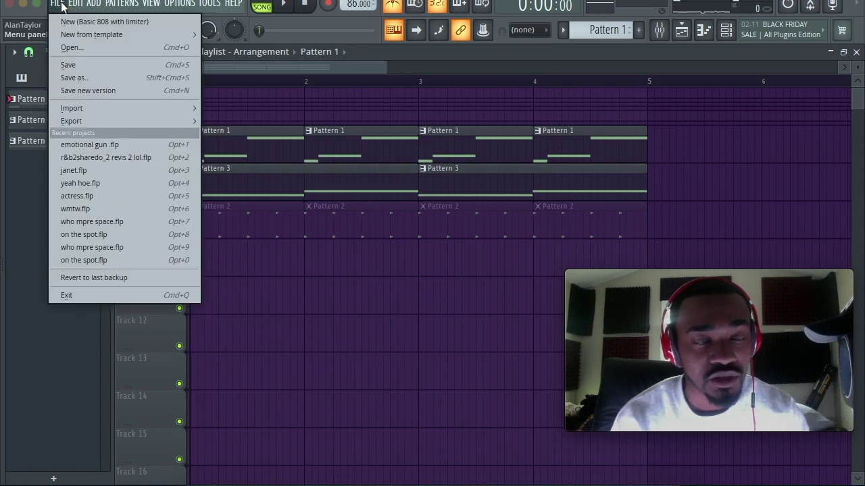
click(62, 6)
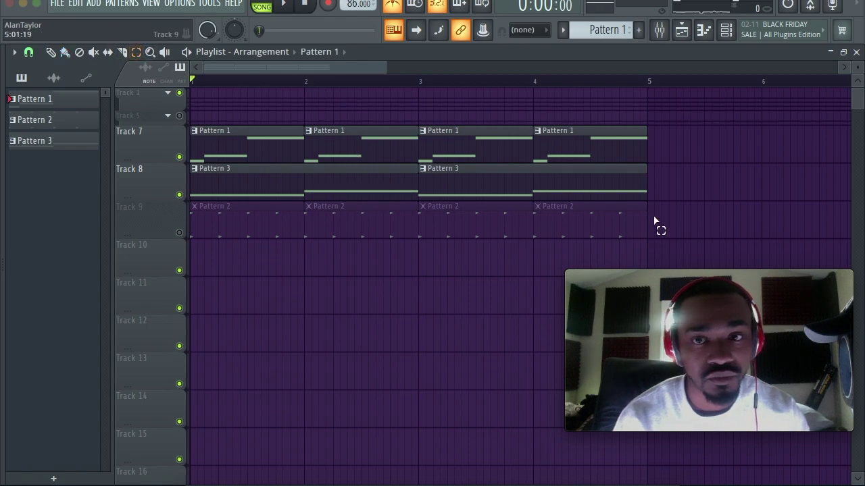
Select the four Pattern 1 clips on Track 7 and consolidate the playlist selection from selection start
drag(663, 150, 177, 135)
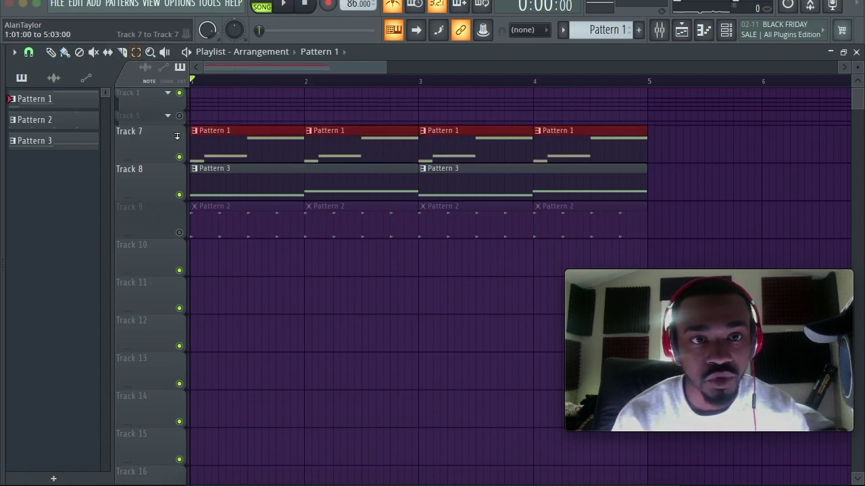
click(15, 52)
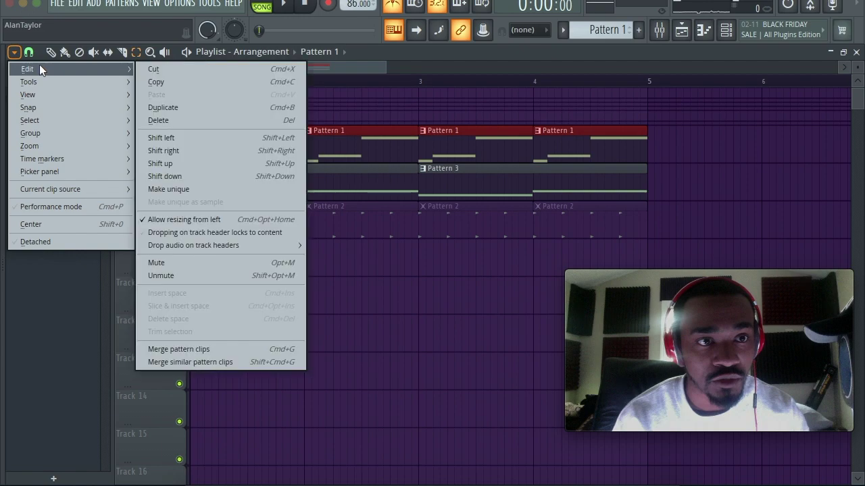
mouse_move(37, 83)
mouse_move(217, 101)
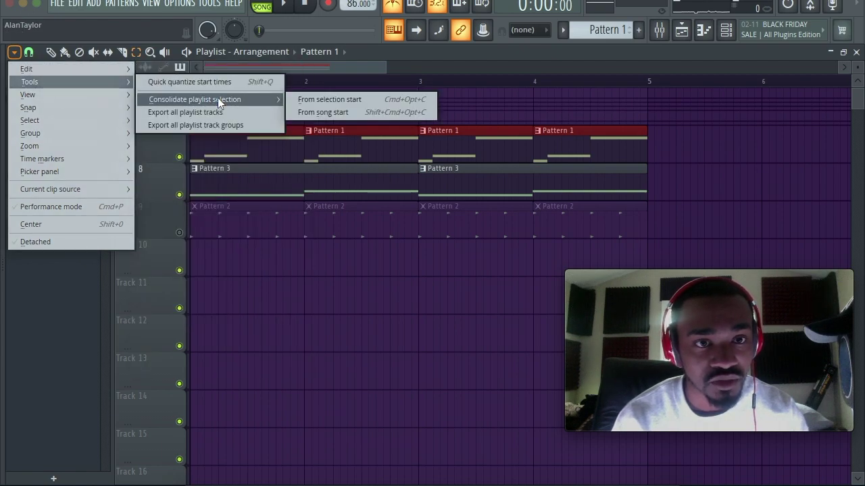
click(336, 102)
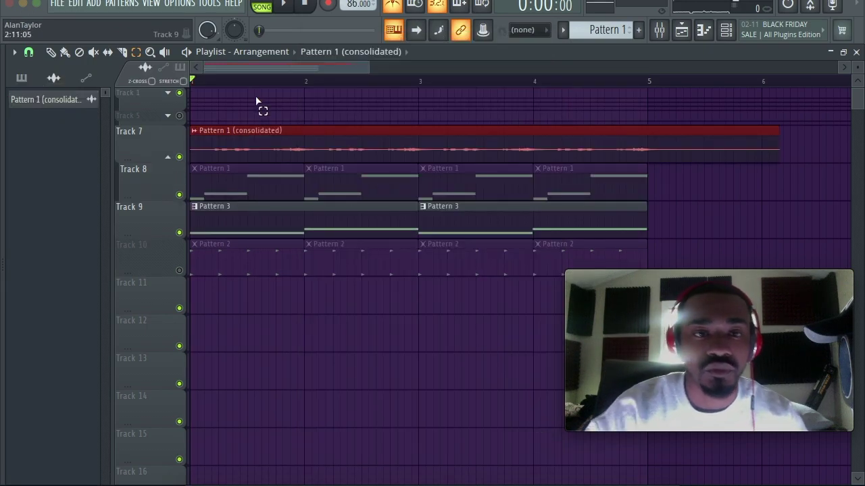
Switch to the Paint tool, review the consolidated Pattern 1 clip's sample settings and close them
click(65, 52)
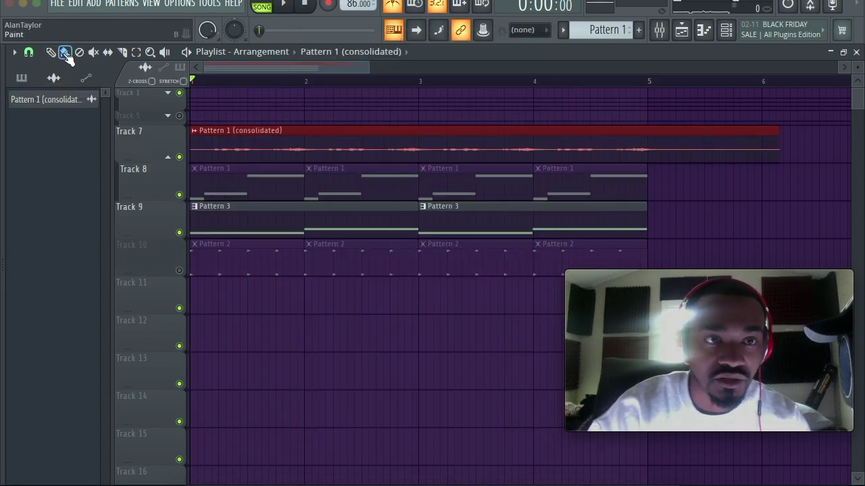
double_click(380, 142)
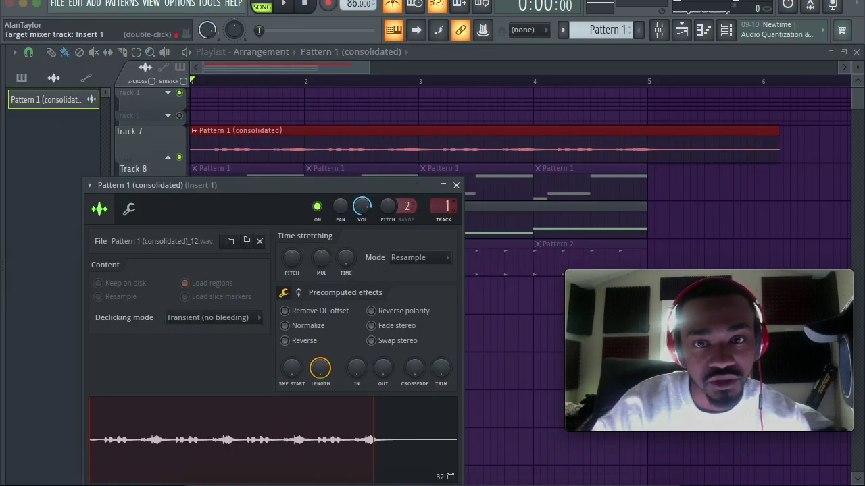
click(456, 184)
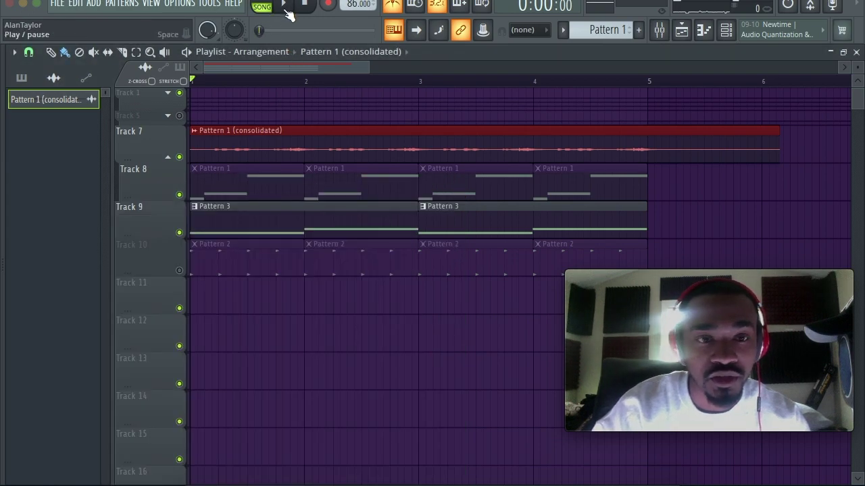
Mute Track 7 with the consolidated audio and unmute the four original Pattern 1 clips on Track 8
click(179, 157)
click(94, 52)
mouse_move(266, 185)
mouse_down()
mouse_move(493, 172)
mouse_move(587, 180)
mouse_up()
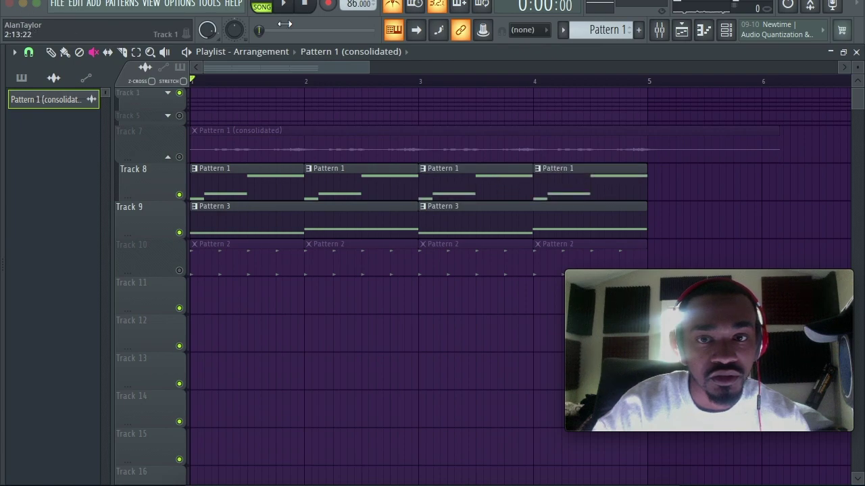
Mute Track 9 and play the original Pattern 1 clips on Track 8 by themselves
click(285, 5)
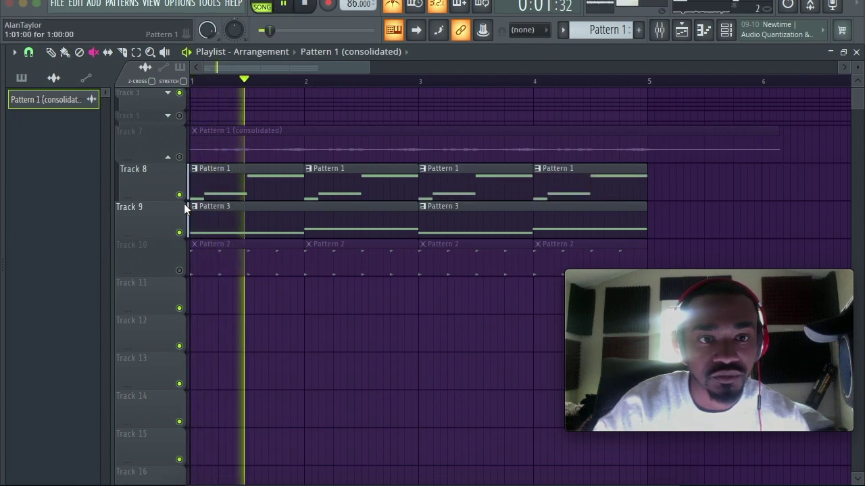
click(179, 232)
key(space)
key(space)
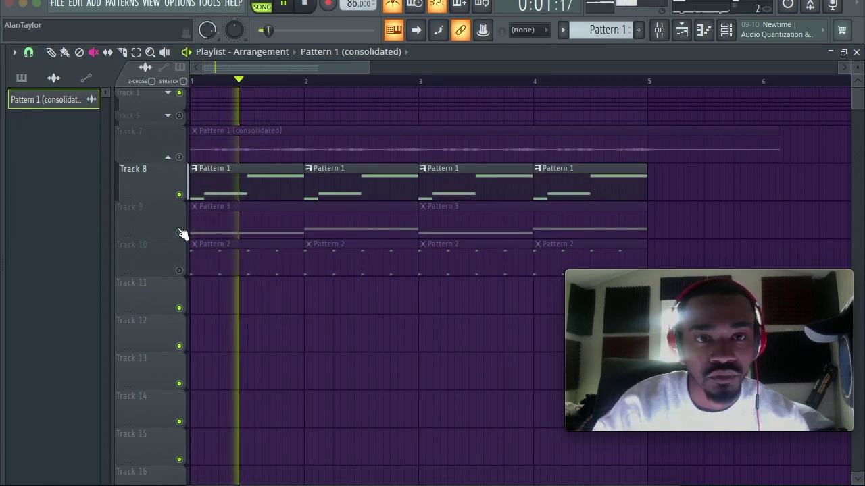
key(space)
Mute Track 8, unmute Track 7 and play the consolidated Pattern 1 audio for comparison
click(179, 195)
click(179, 156)
key(space)
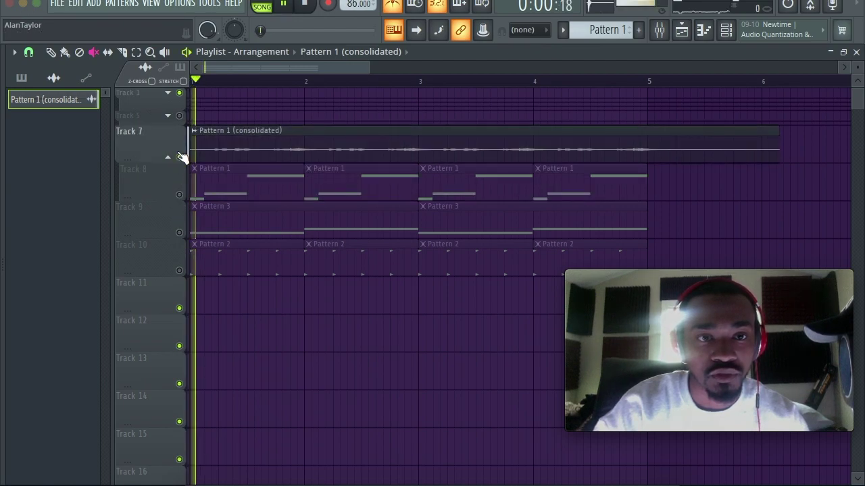
Stop playback, briefly replay the consolidated Pattern 1 audio on Track 7 and stop it again
click(308, 7)
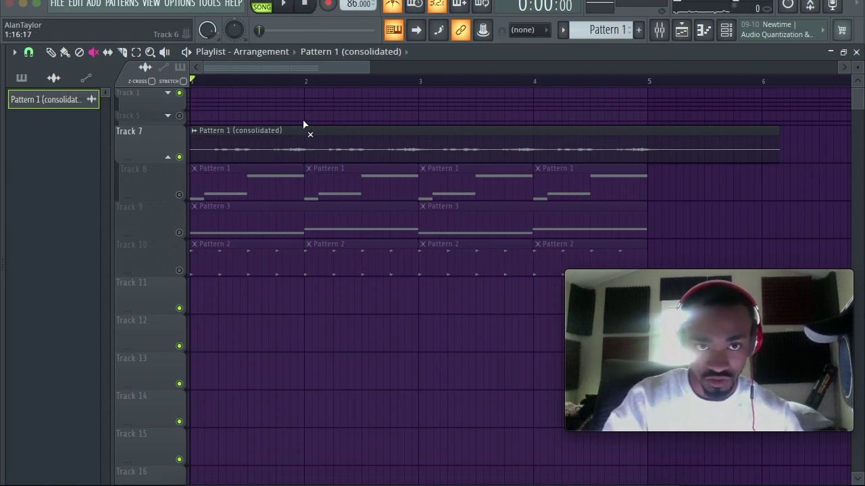
click(284, 5)
click(308, 6)
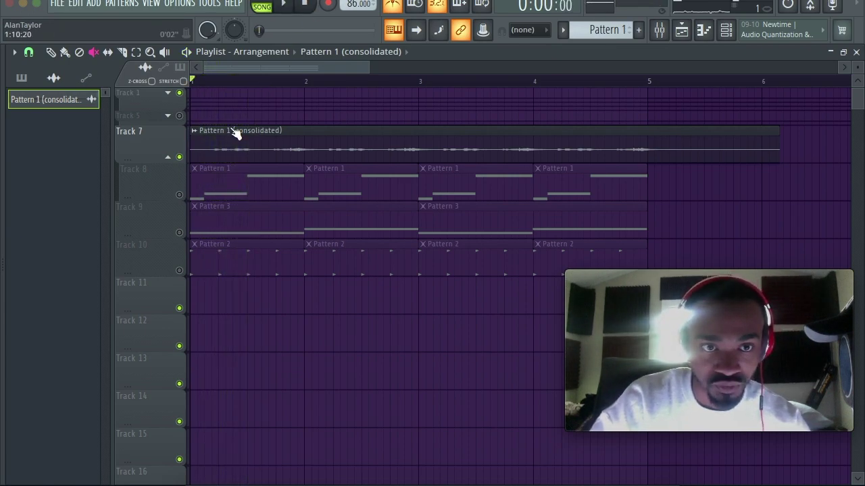
Delete the four original Pattern 1 clips from Track 8 with the Paint tool
click(66, 53)
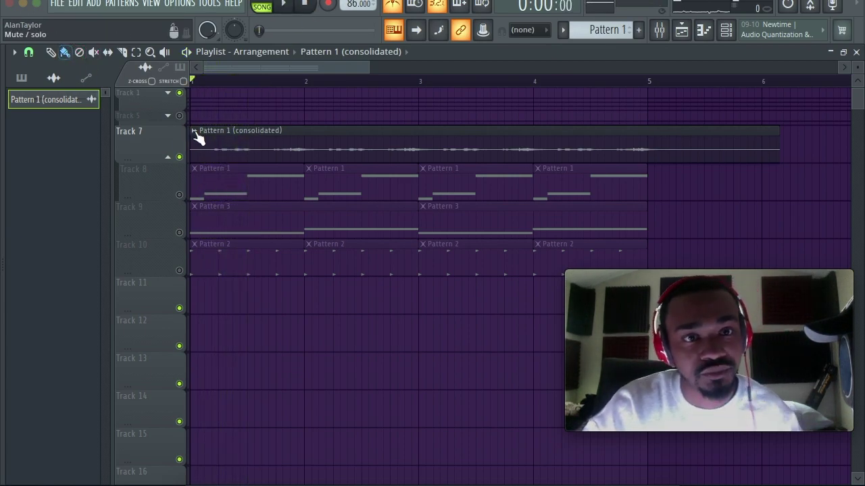
right_click(249, 187)
right_click(362, 184)
right_click(476, 183)
right_click(588, 183)
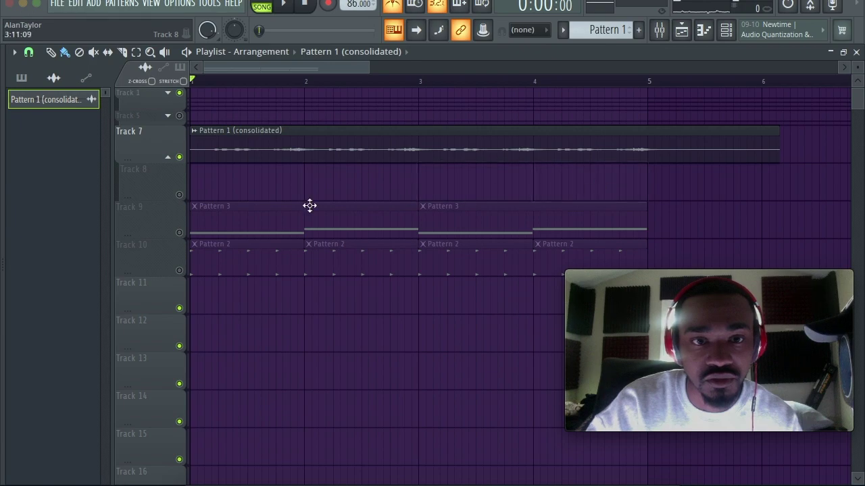
Unmute Track 9, select its two Pattern 3 clips and consolidate them into a rendered WAV audio clip
click(179, 232)
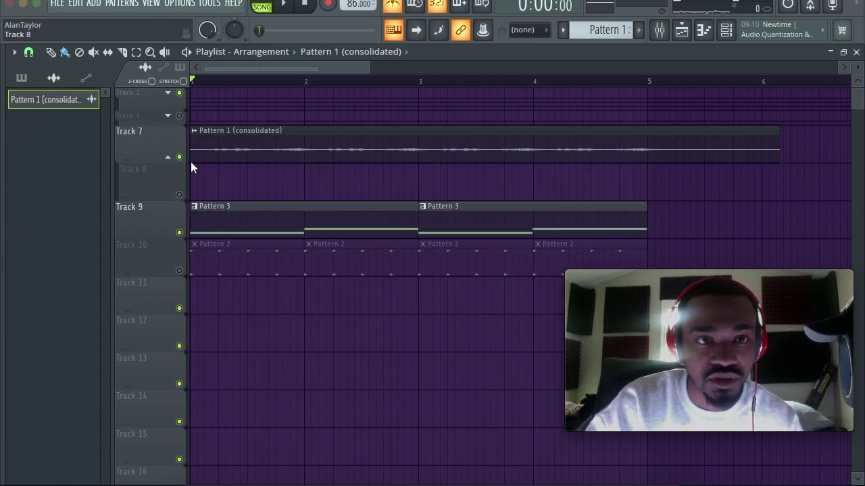
click(136, 52)
drag(326, 232, 501, 228)
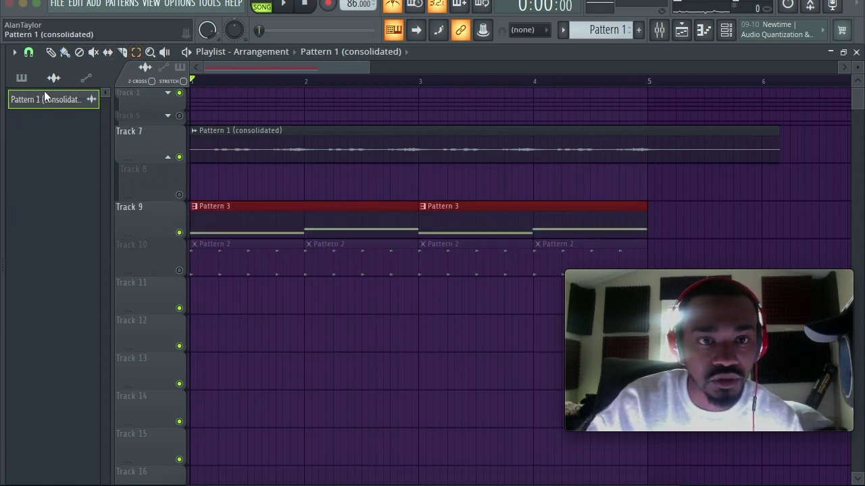
click(14, 53)
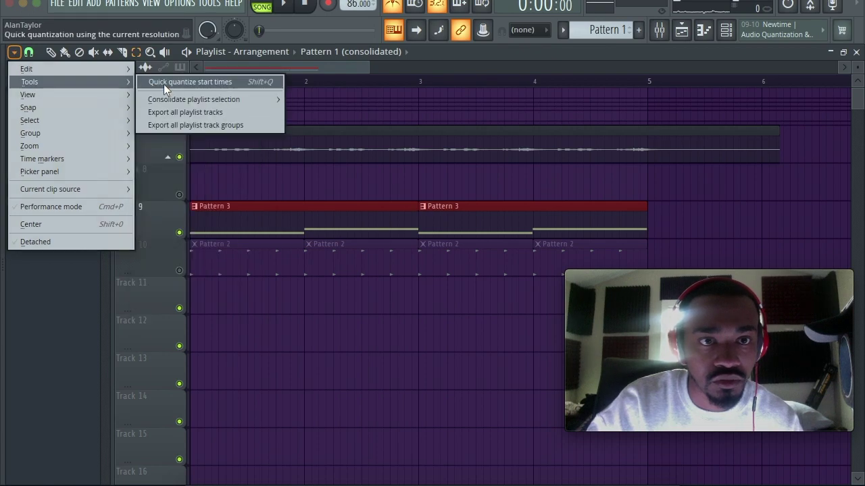
mouse_move(183, 100)
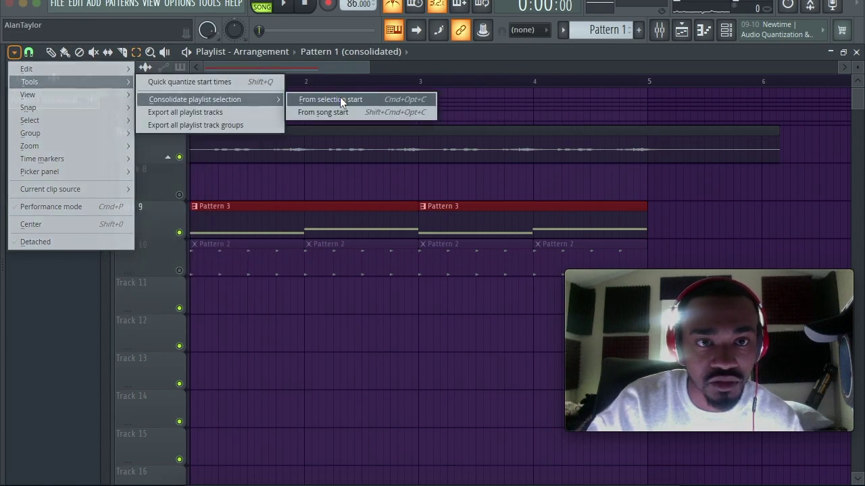
click(374, 109)
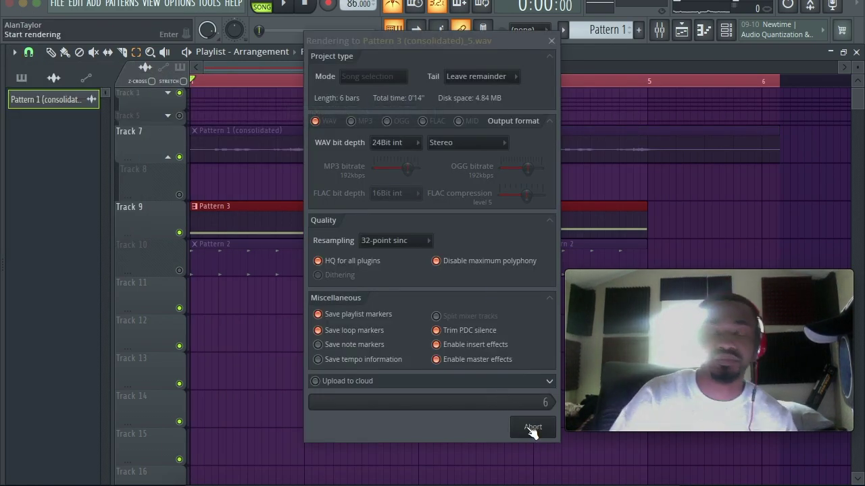
click(533, 429)
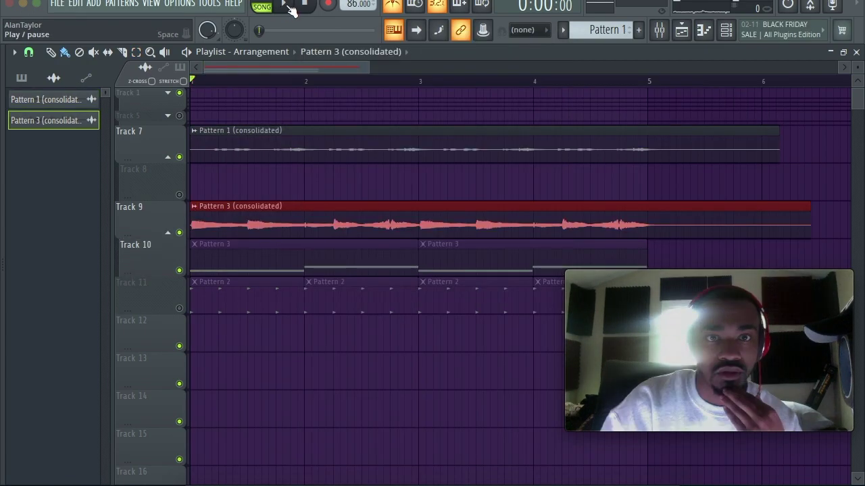
Play the consolidated Pattern 1 and Pattern 3 audio together and delete the two original Pattern 3 clips on Track 10
click(284, 5)
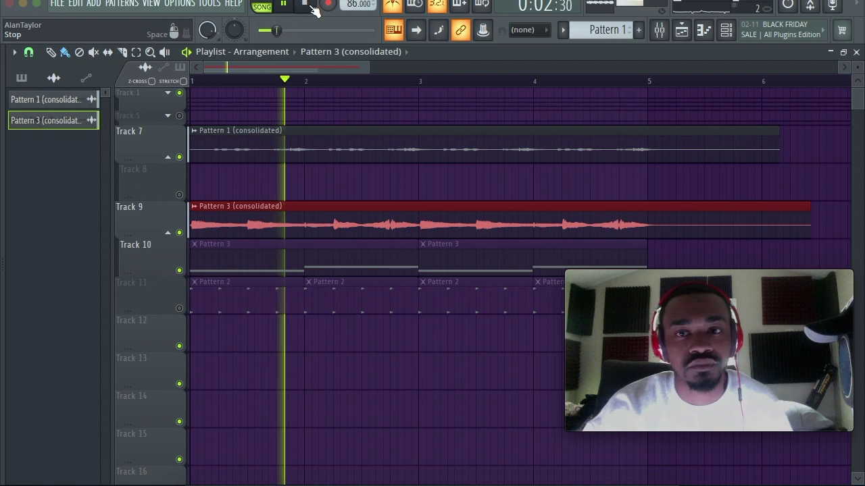
click(303, 4)
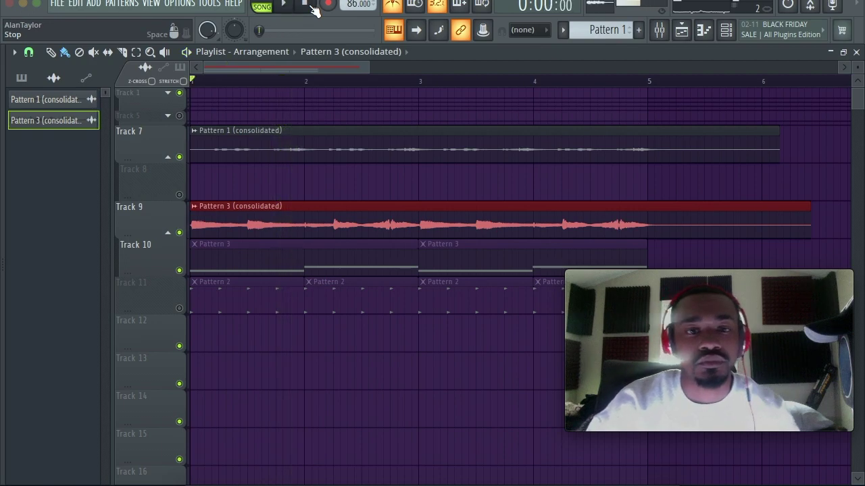
right_click(378, 256)
right_click(440, 257)
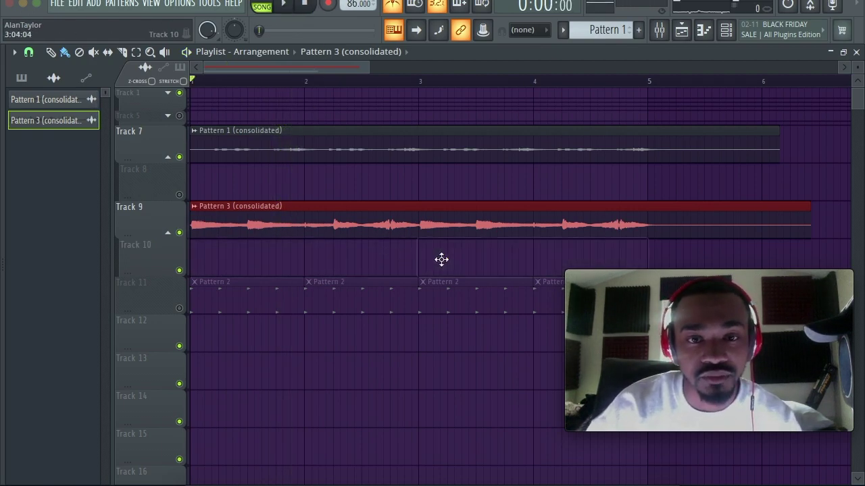
click(283, 4)
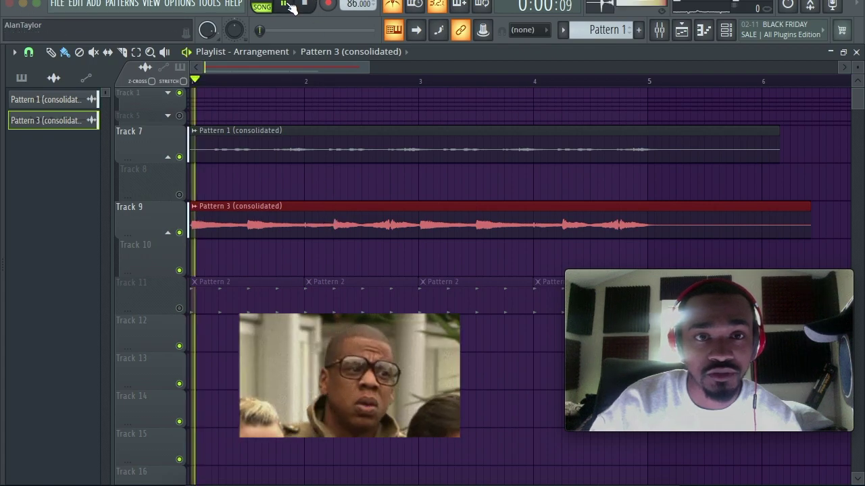
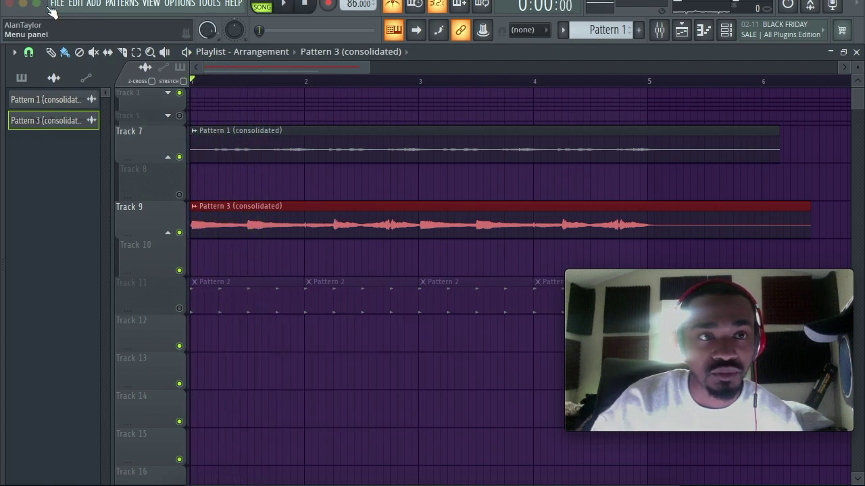
Switch to the FL Studio release notes in Safari and read the Audio Clip source changes entry
click(25, 5)
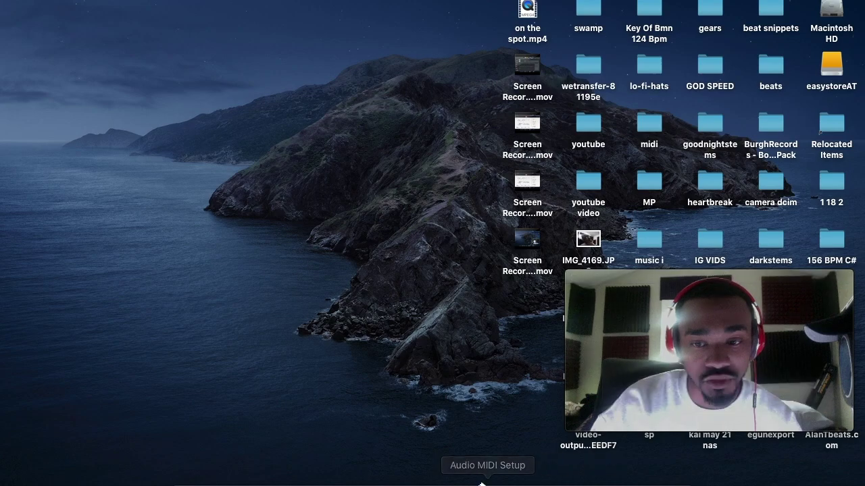
click(554, 478)
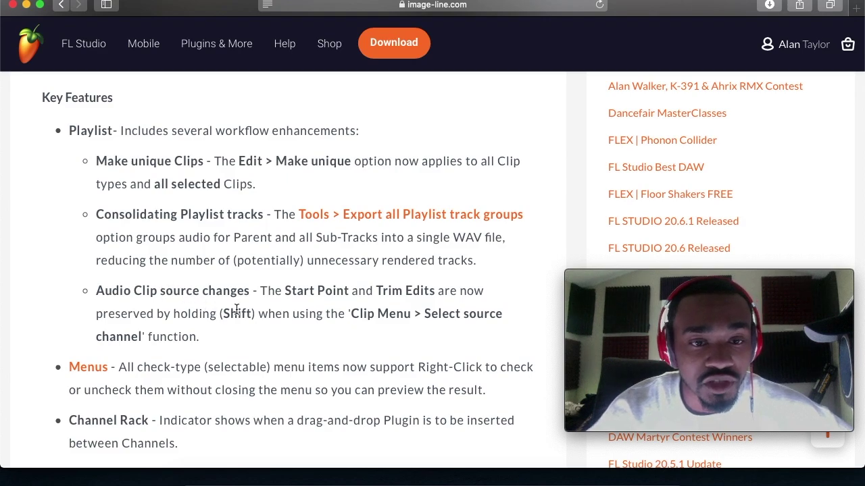
scroll(263, 292, down, 1)
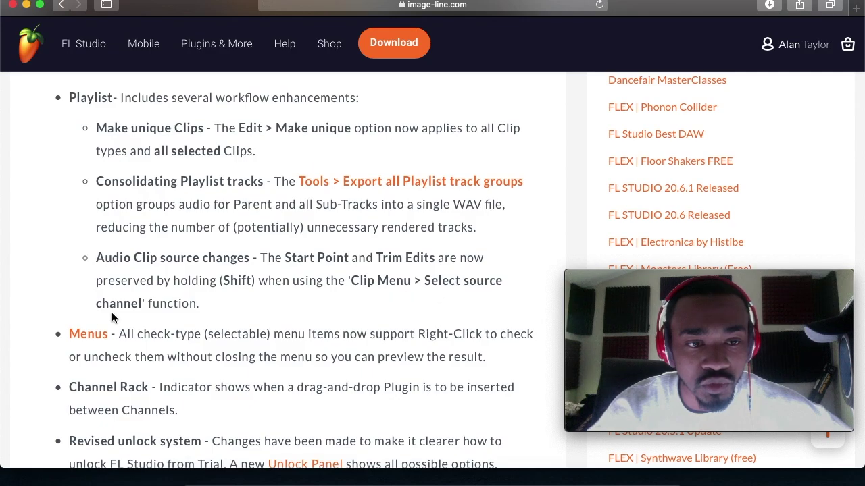
Switch back to FL Studio and make the consolidated Pattern 1 clip on Track 7 the current clip
click(26, 8)
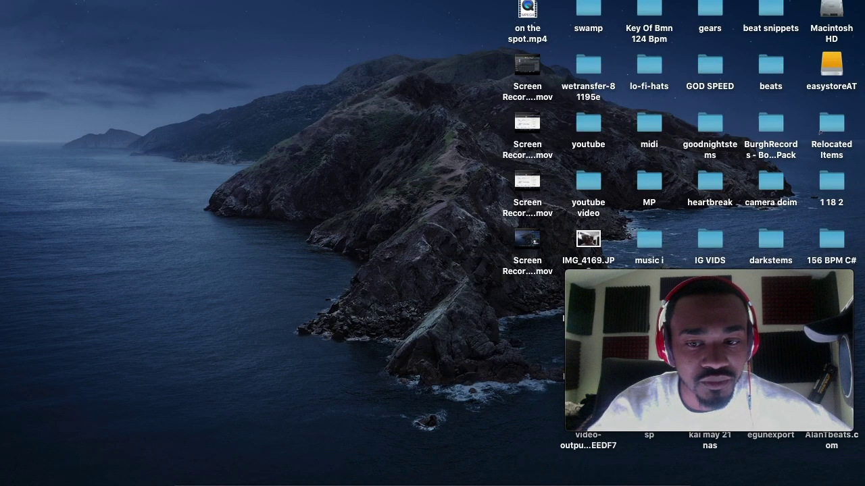
click(627, 476)
click(198, 137)
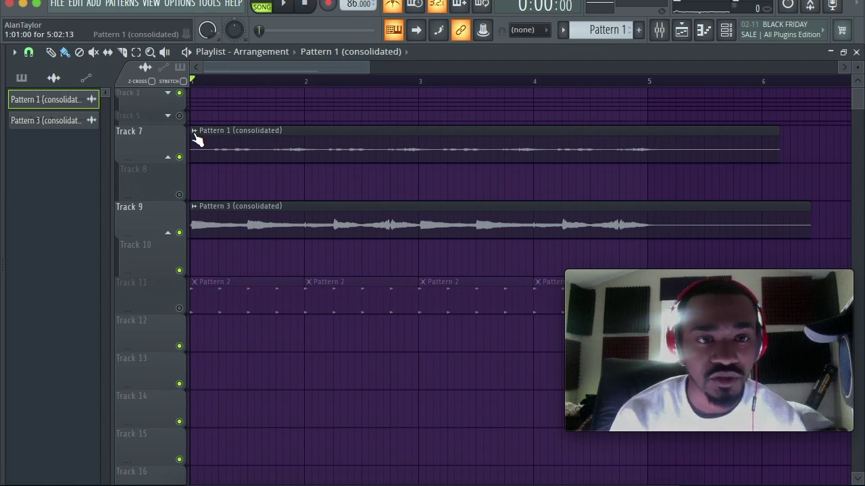
Try trimming the start of the consolidated Pattern 1 clip on Track 7 and undo the change
click(195, 135)
drag(192, 148, 223, 150)
key(ctrl+z)
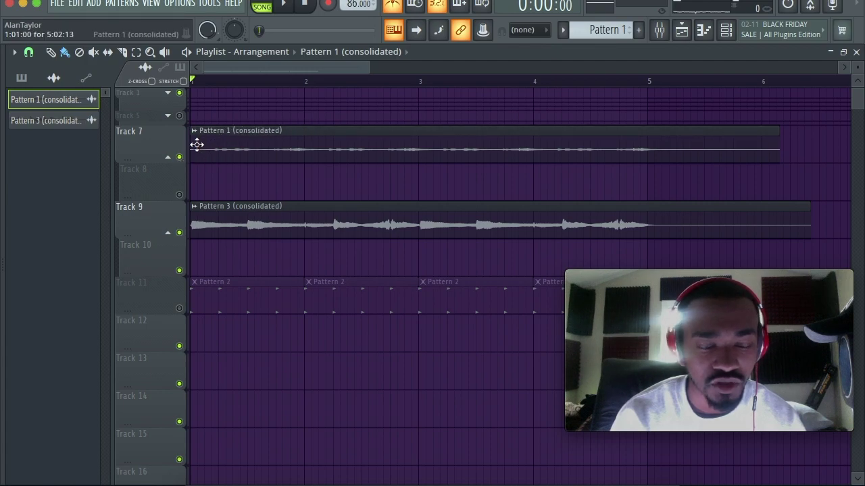
mouse_move(192, 147)
mouse_down()
mouse_move(218, 148)
mouse_move(191, 150)
mouse_up()
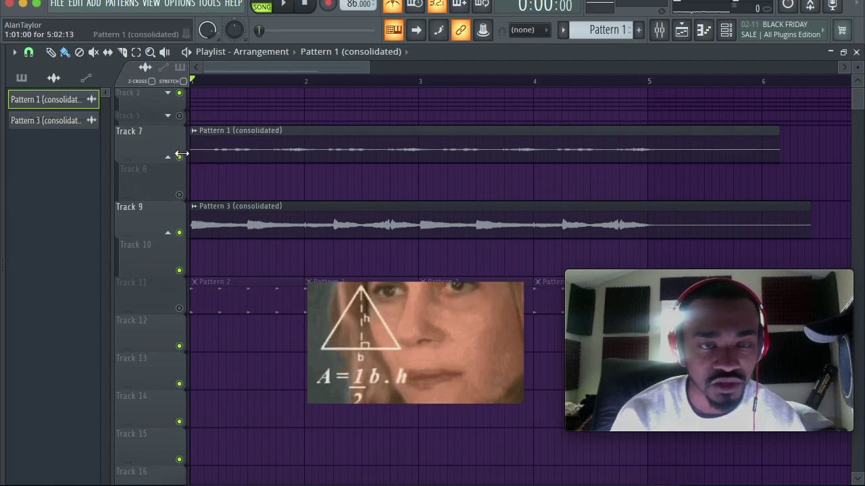
Review the source channel choices for the consolidated Pattern 1 clip, close them without choosing one and briefly start and stop playback
click(195, 131)
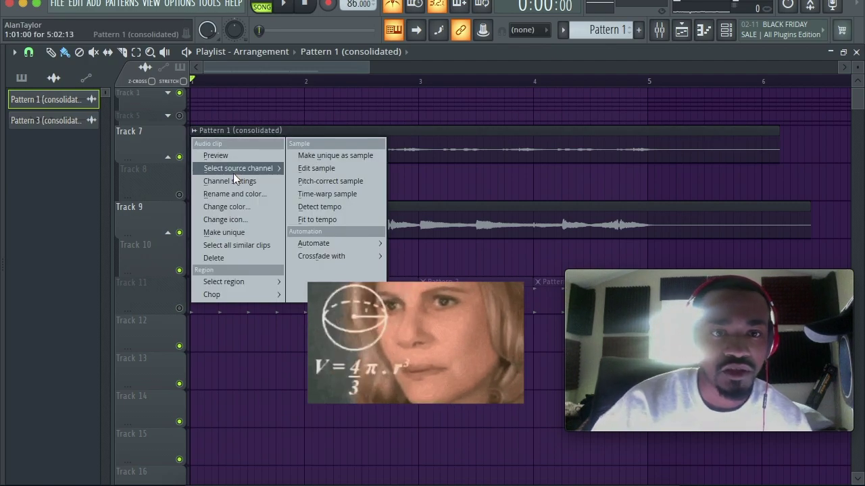
mouse_move(259, 169)
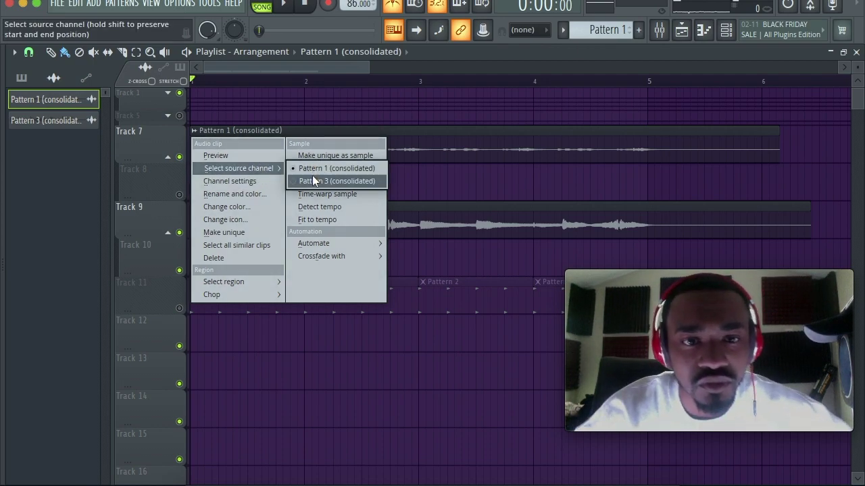
click(434, 169)
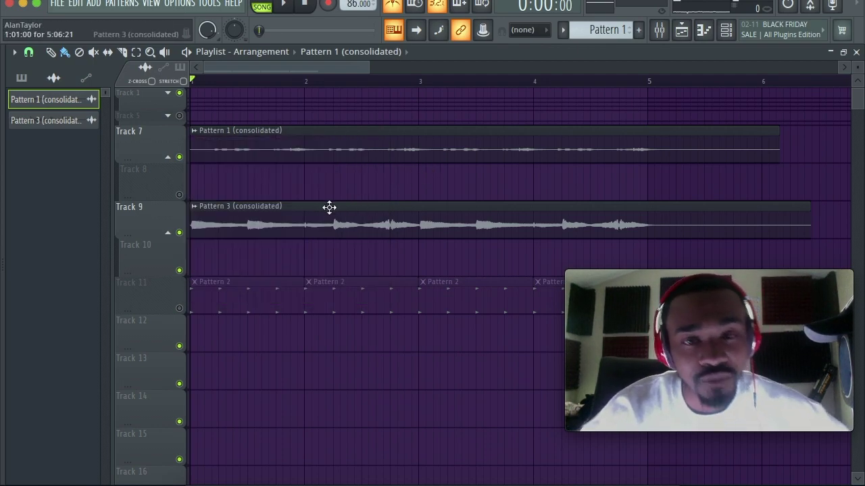
key(space)
key(space)
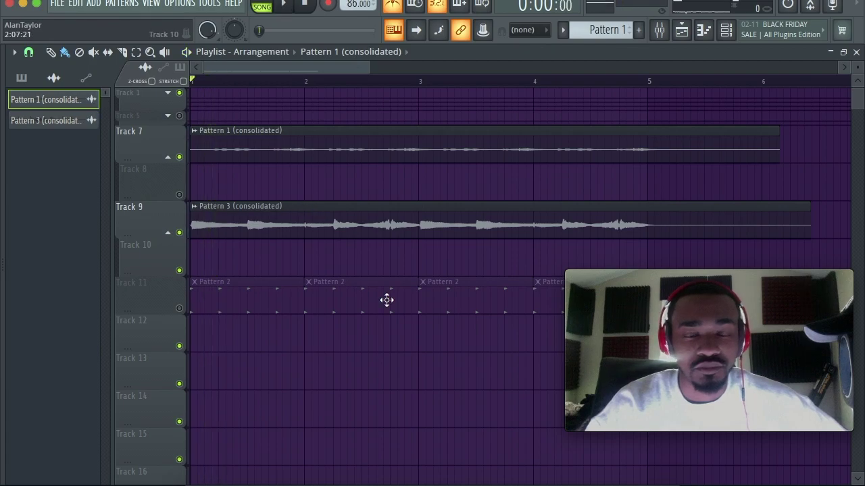
Return to the release notes in Safari and read the Key Features entries from Playlist and Menus down to MIDI Scripting
click(646, 473)
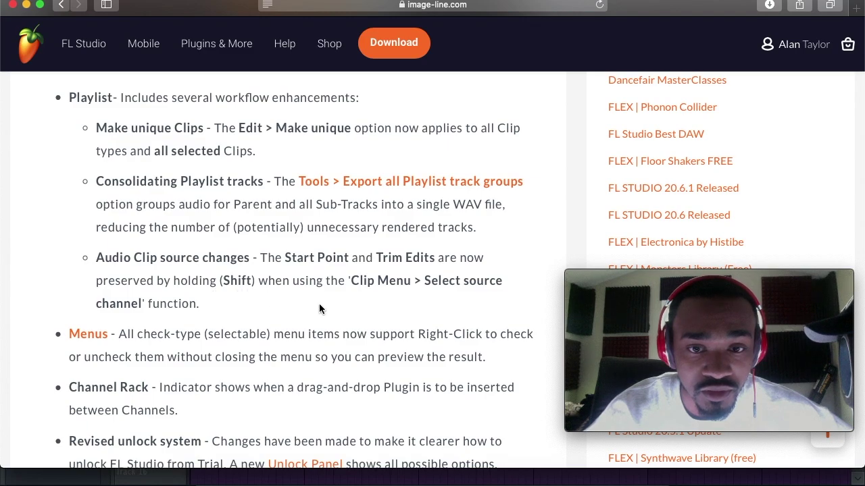
scroll(319, 309, down, 1)
scroll(319, 305, up, 3)
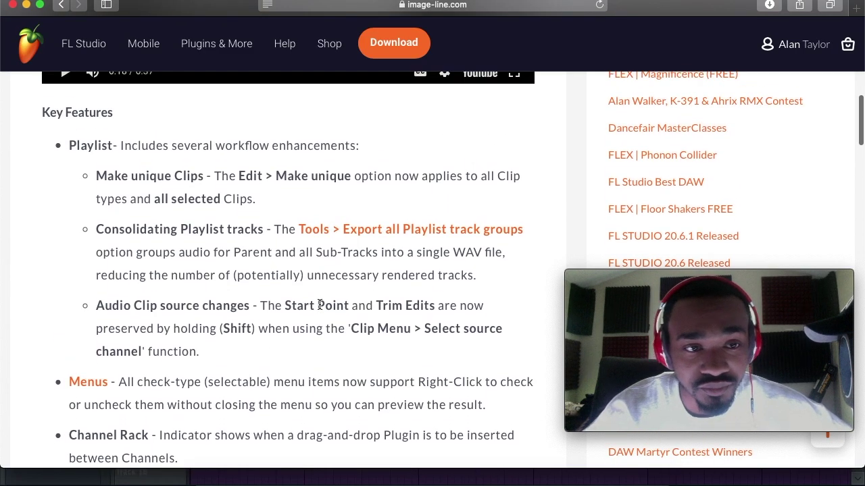
scroll(319, 303, down, 2)
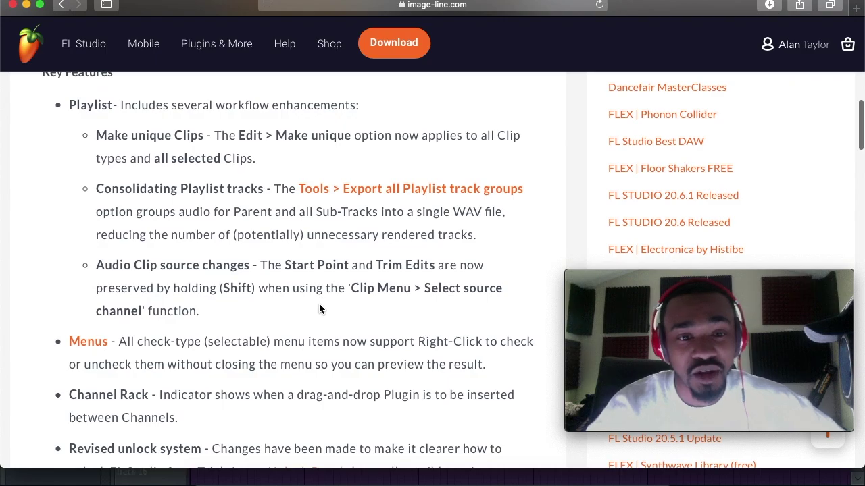
scroll(319, 303, down, 3)
scroll(319, 303, down, 5)
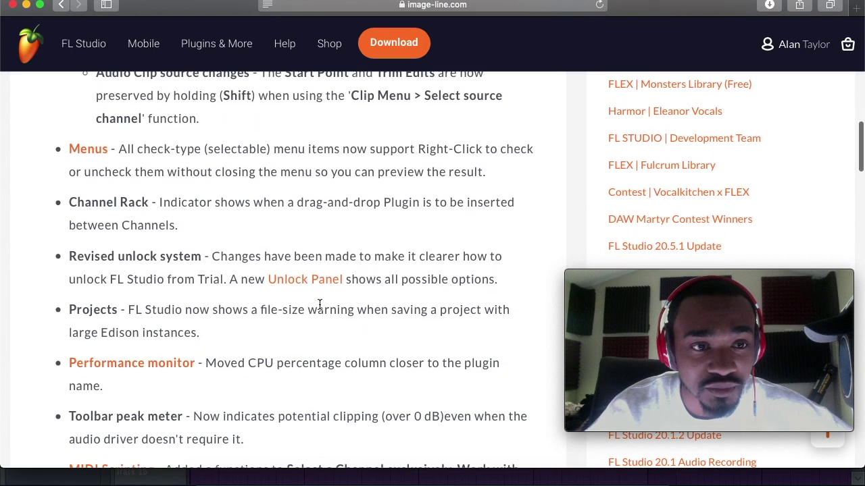
scroll(319, 303, up, 1)
scroll(318, 303, down, 1)
scroll(319, 304, up, 1)
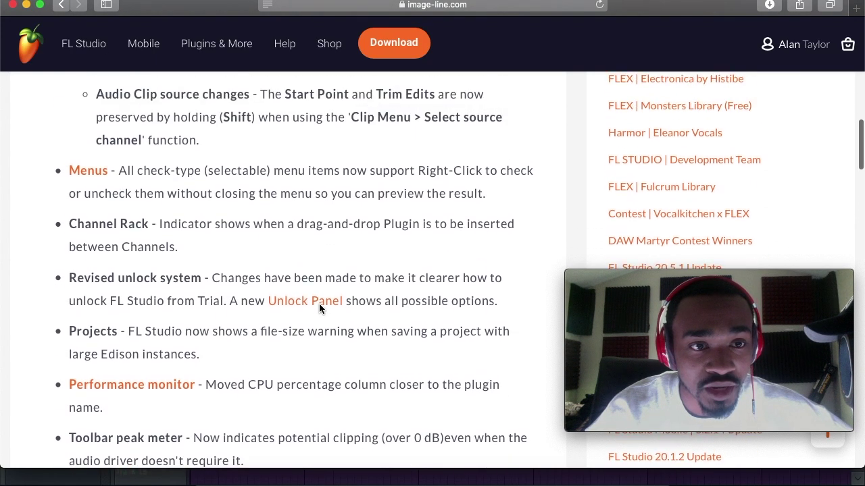
scroll(320, 309, down, 1)
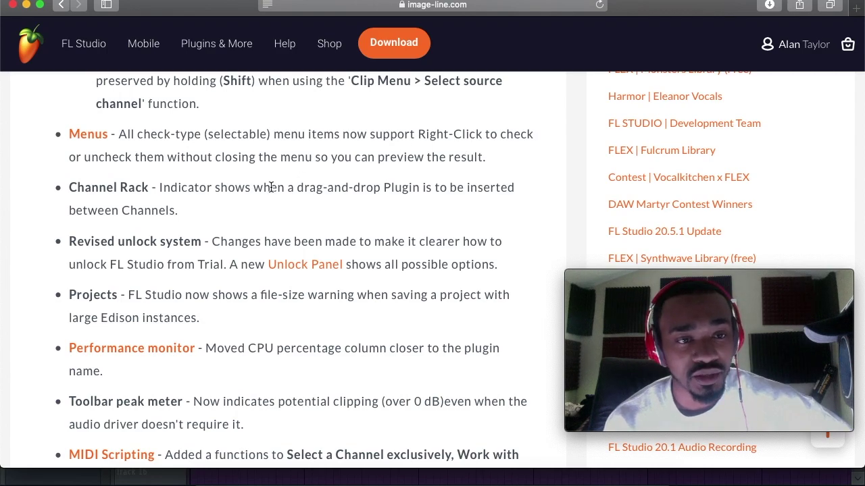
scroll(202, 214, down, 1)
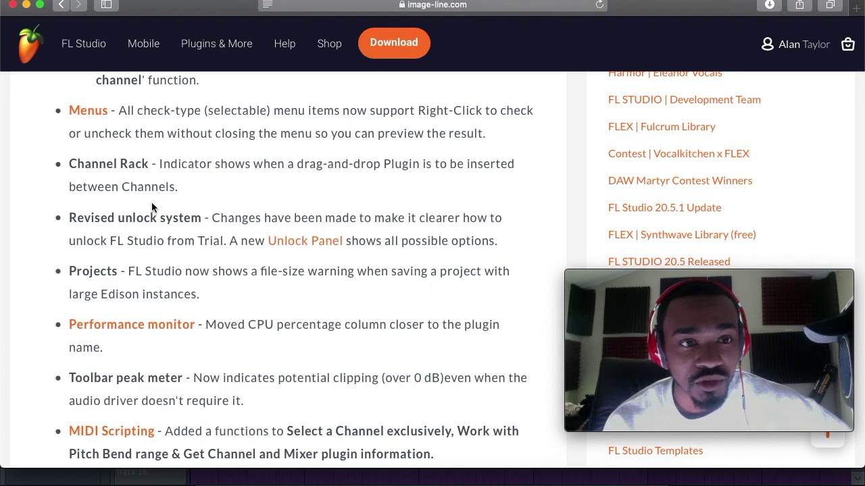
Switch to FL Studio, widen the plugin browser and display all channels in the Channel rack
click(27, 6)
drag(2, 95, 134, 94)
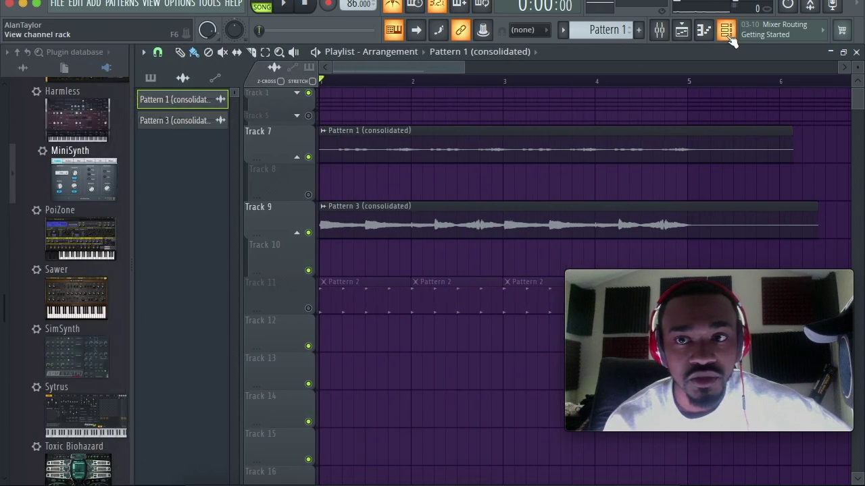
click(725, 30)
click(270, 167)
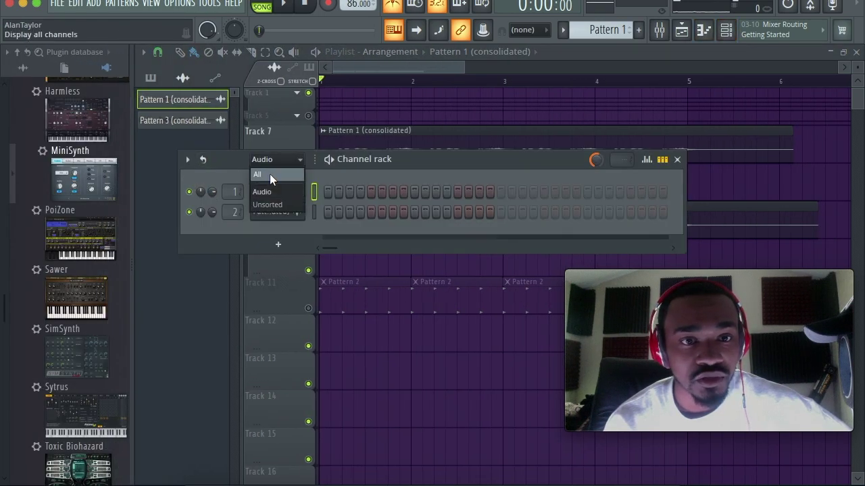
click(269, 174)
Try inserting the MiniSynth plugin between the Arcade #2 and clap channels, and close the Channel rack
drag(97, 193, 290, 208)
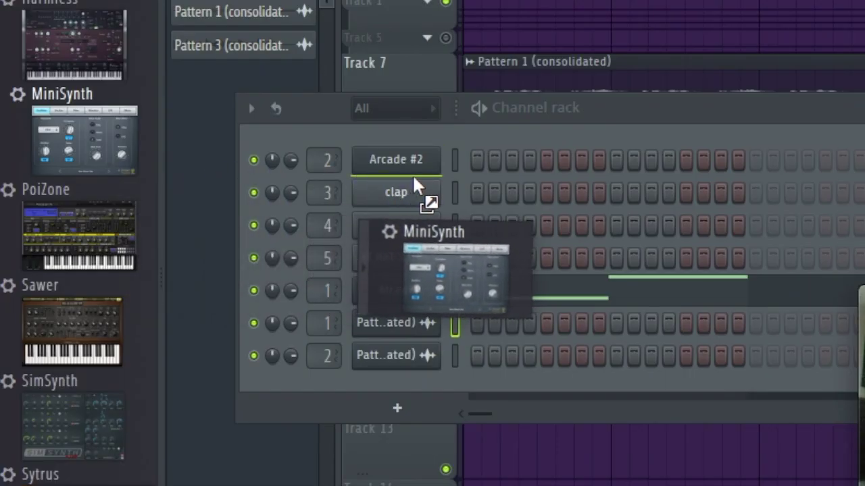
drag(413, 179, 90, 133)
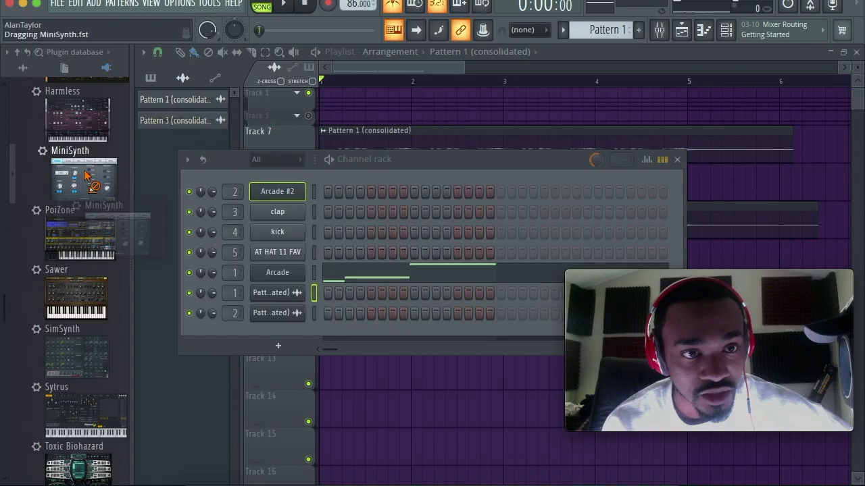
drag(85, 174, 84, 174)
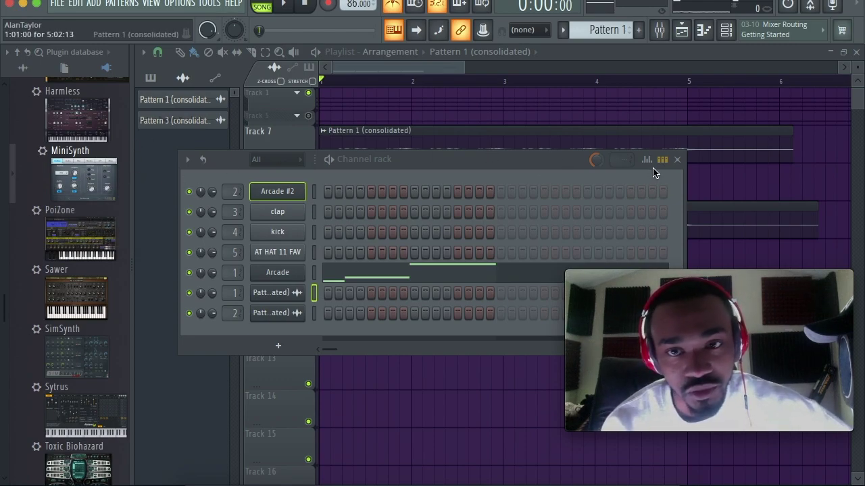
key(F6)
key(space)
key(space)
Return to the release notes in Safari and read the Revised unlock system and Projects entries
click(23, 3)
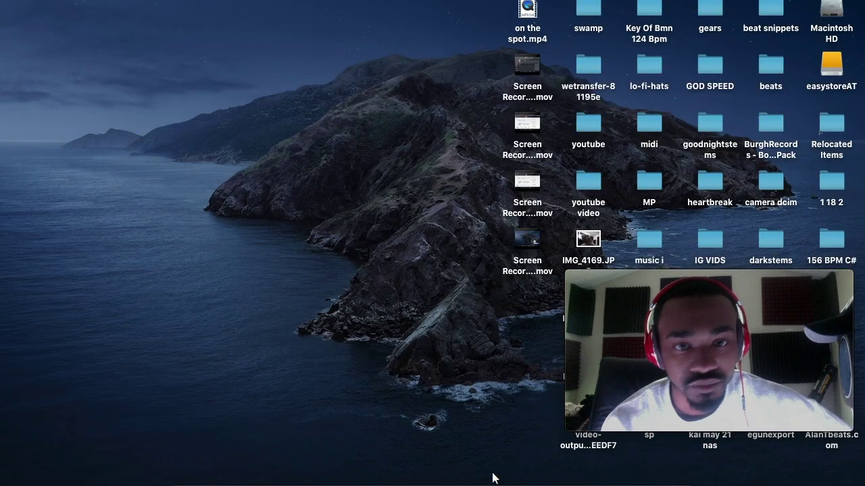
click(685, 481)
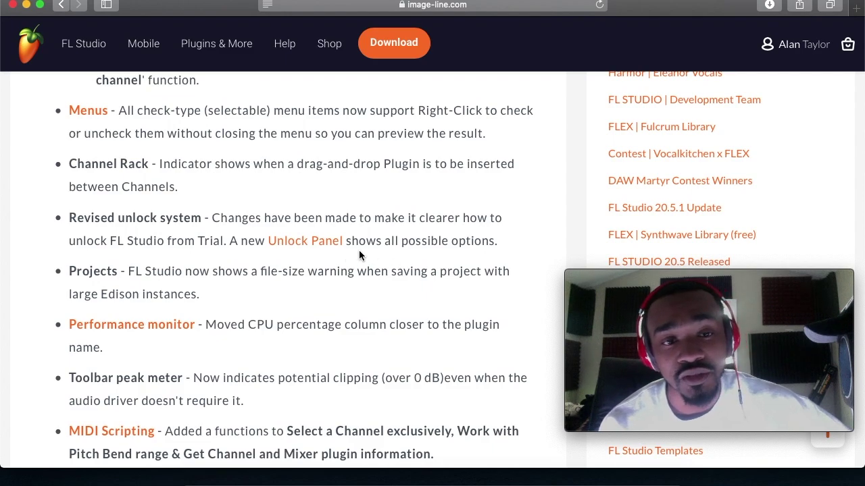
scroll(367, 288, down, 1)
scroll(367, 289, down, 1)
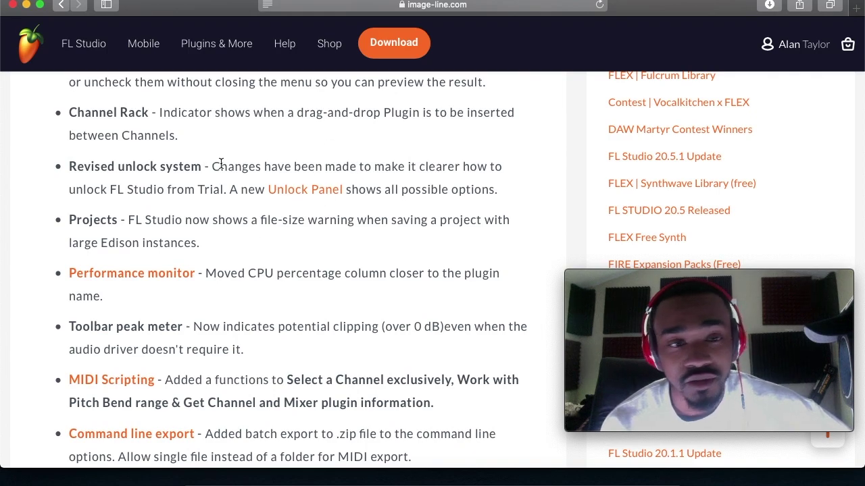
scroll(220, 202, down, 2)
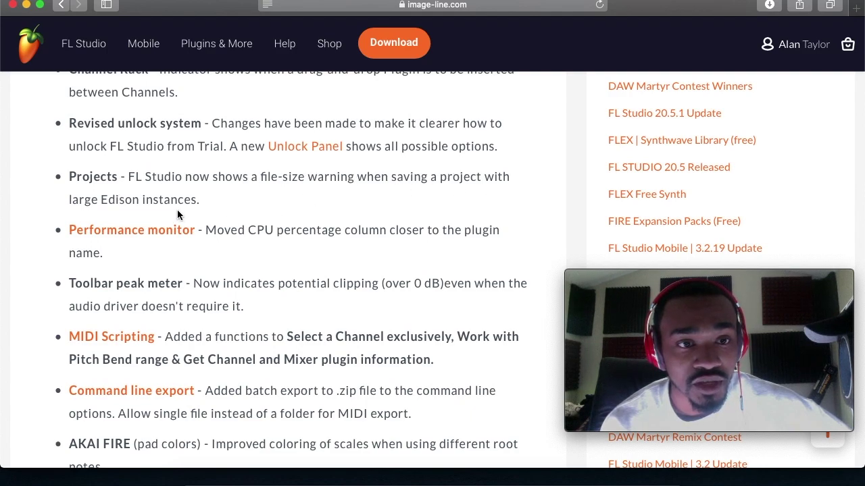
Switch to FL Studio, collapse the browser and reposition the opened Mixer over the Playlist
click(27, 5)
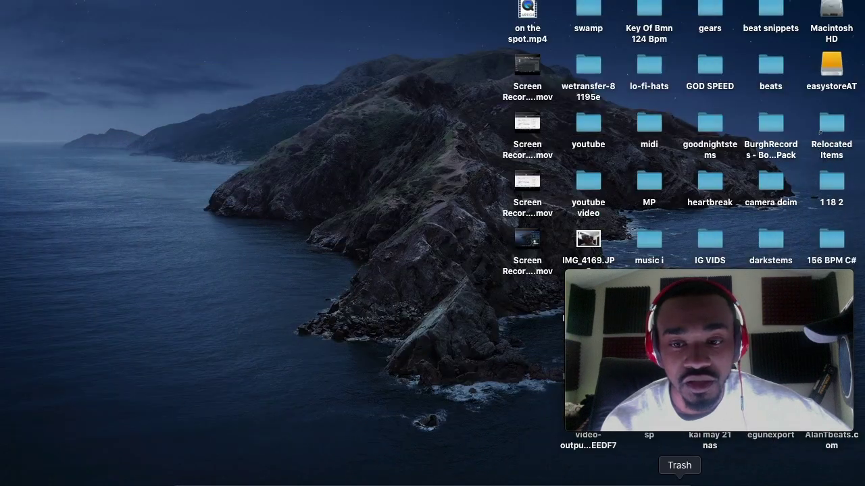
click(635, 478)
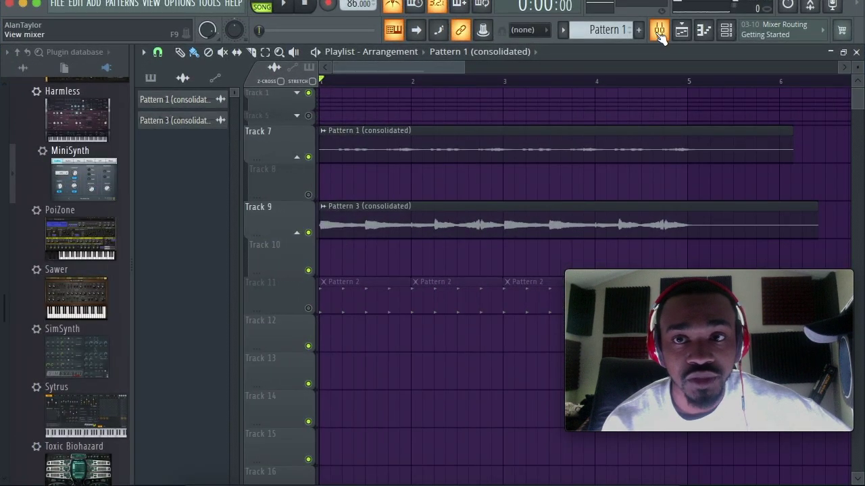
click(660, 34)
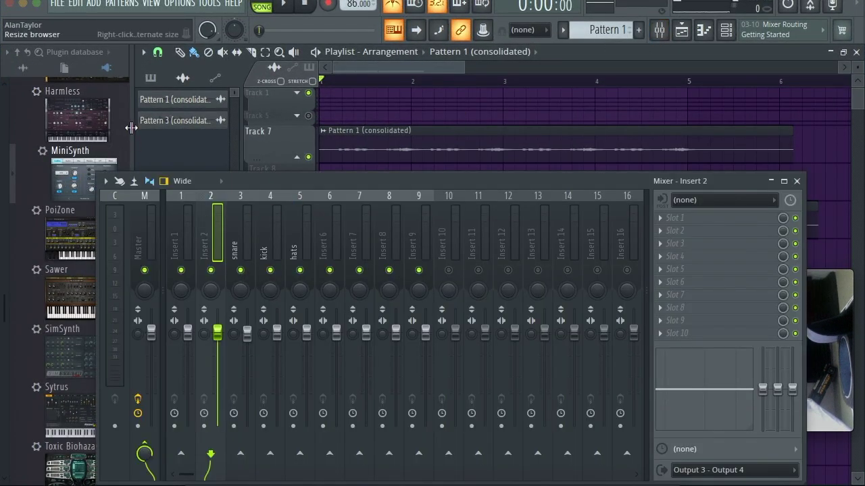
drag(131, 128, 4, 117)
drag(329, 180, 371, 184)
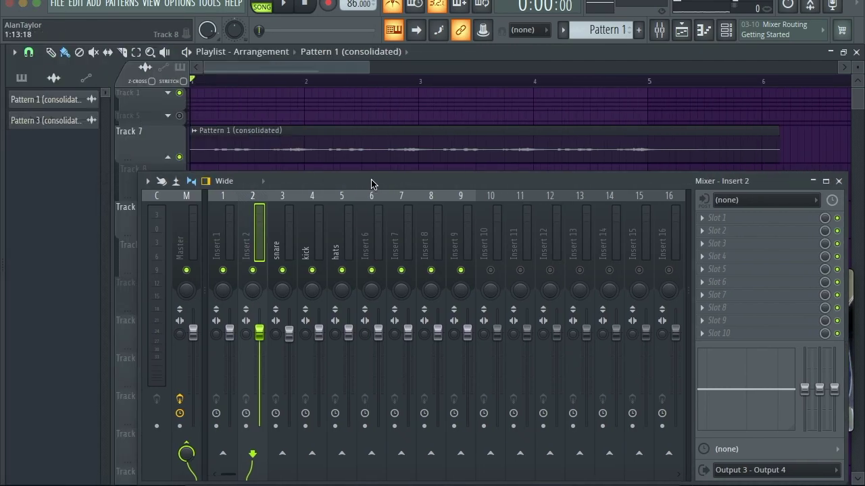
Select the Insert 6 track in the Mixer
click(365, 248)
click(491, 295)
click(379, 273)
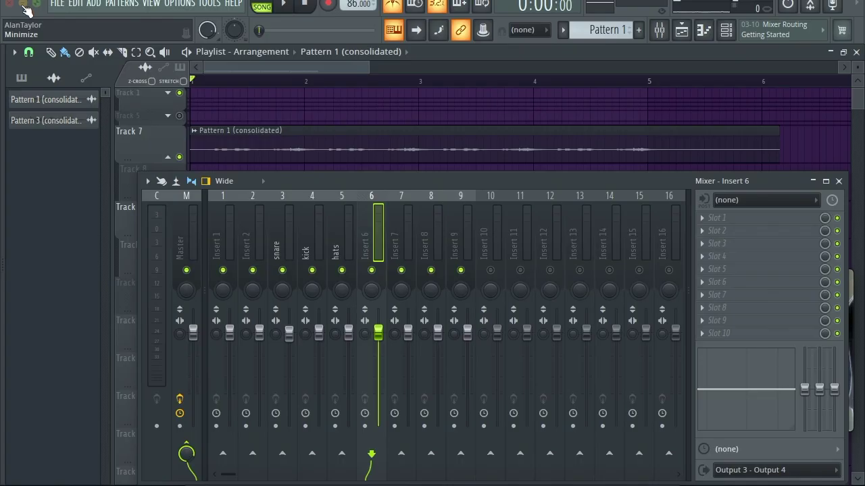
Return to the release notes in Safari and read the entries around Performance monitor, Toolbar peak meter and Command line export
click(25, 11)
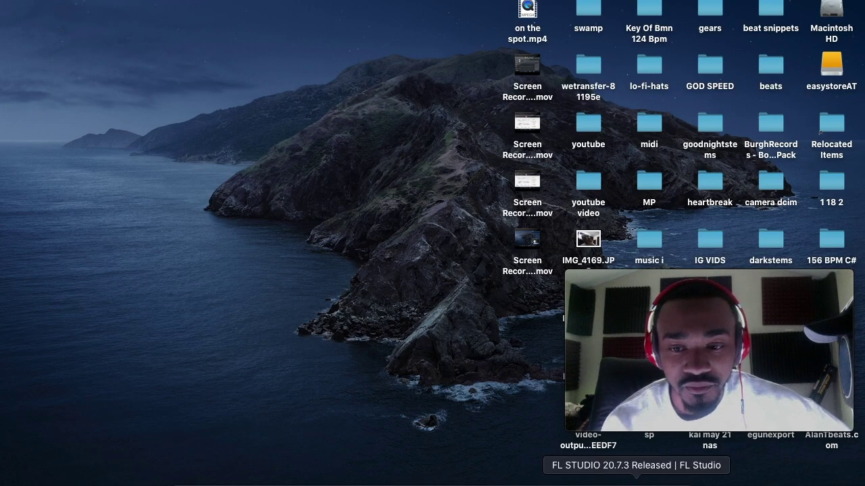
click(617, 479)
scroll(323, 321, down, 1)
scroll(323, 321, down, 3)
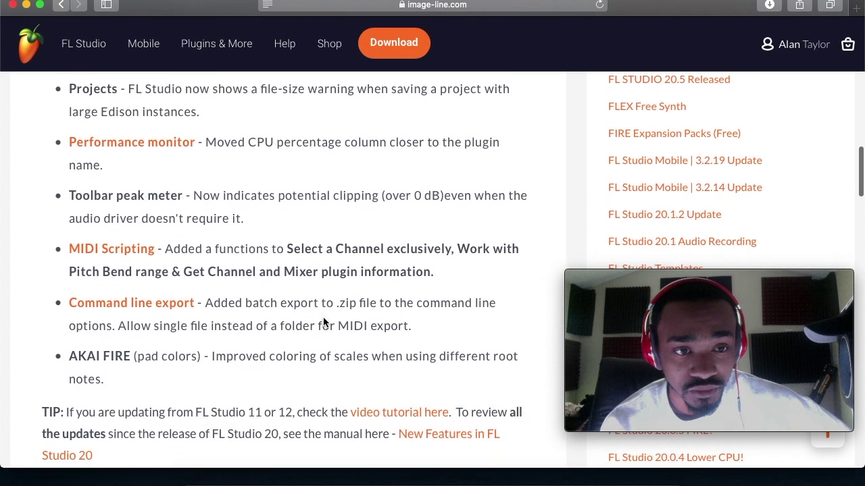
scroll(323, 317, up, 1)
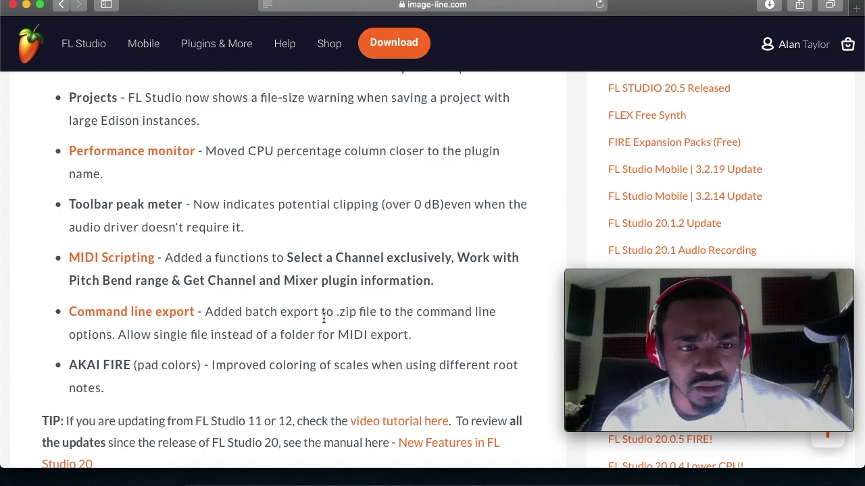
scroll(305, 184, up, 1)
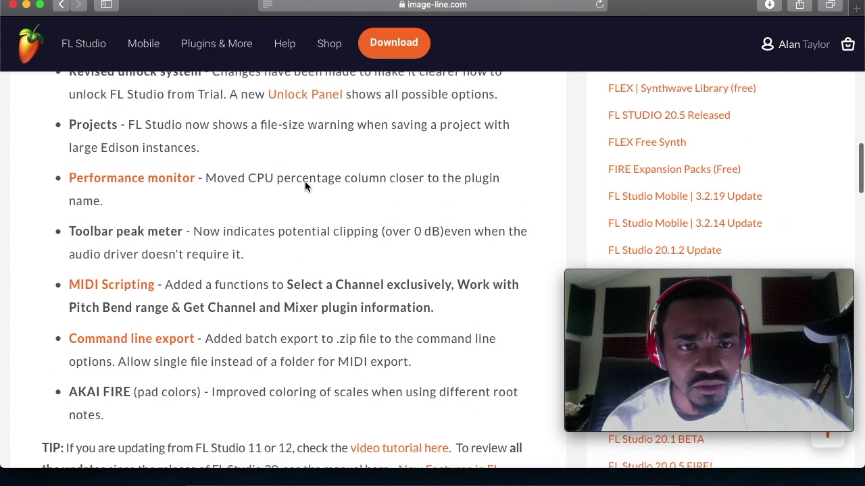
scroll(262, 243, up, 1)
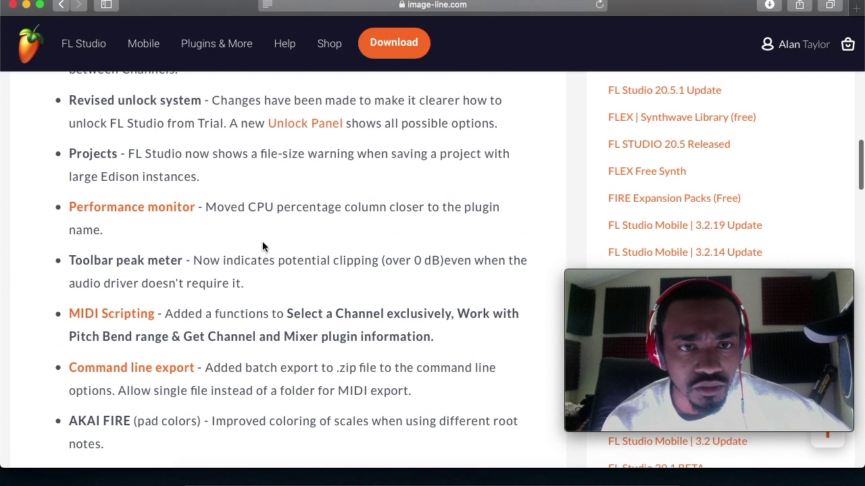
scroll(262, 243, up, 1)
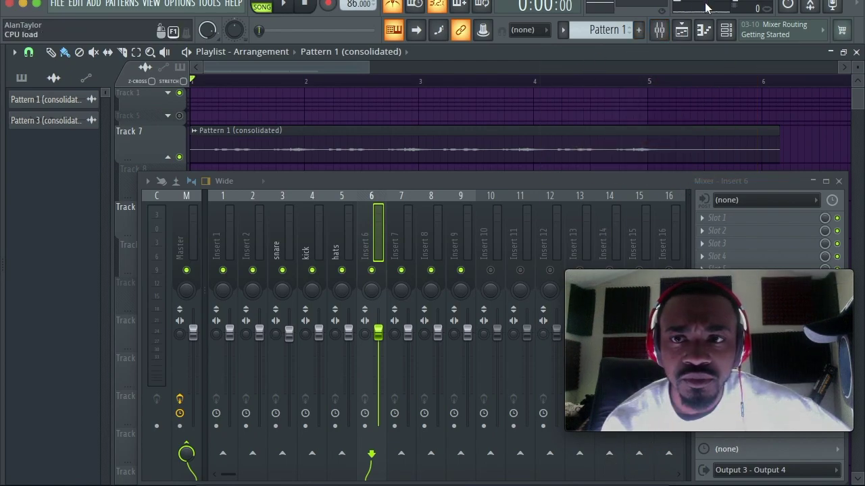
Bring the Safari release notes back into view with FL Studio minimized and read from Performance monitor to MIDI Scripting
click(336, 478)
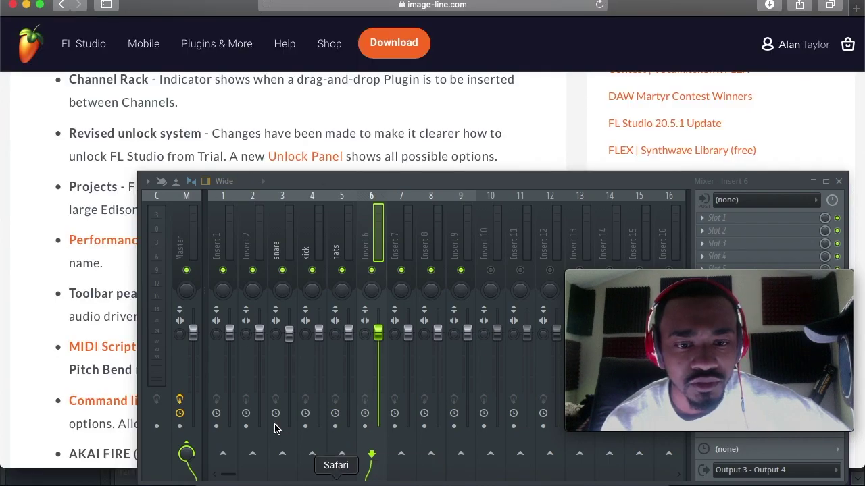
click(26, 5)
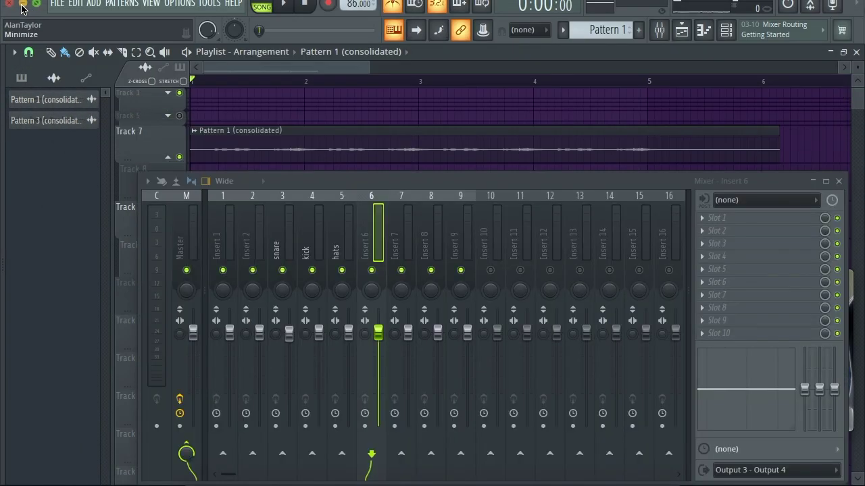
click(26, 9)
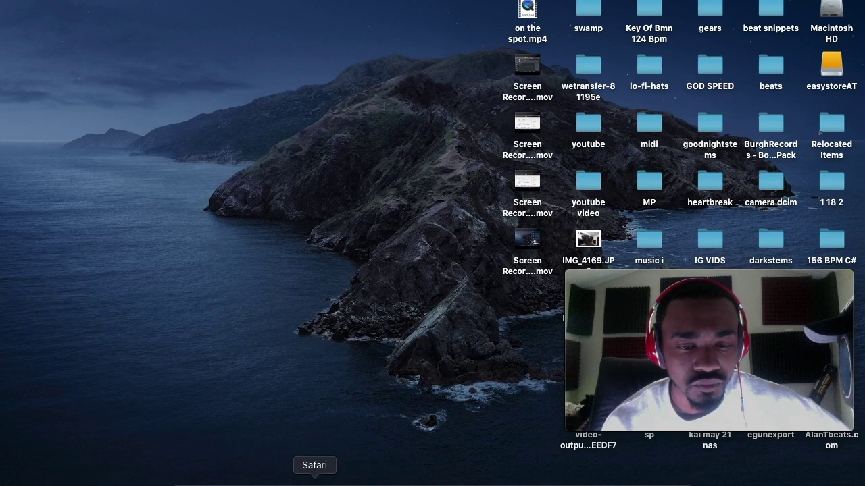
click(320, 478)
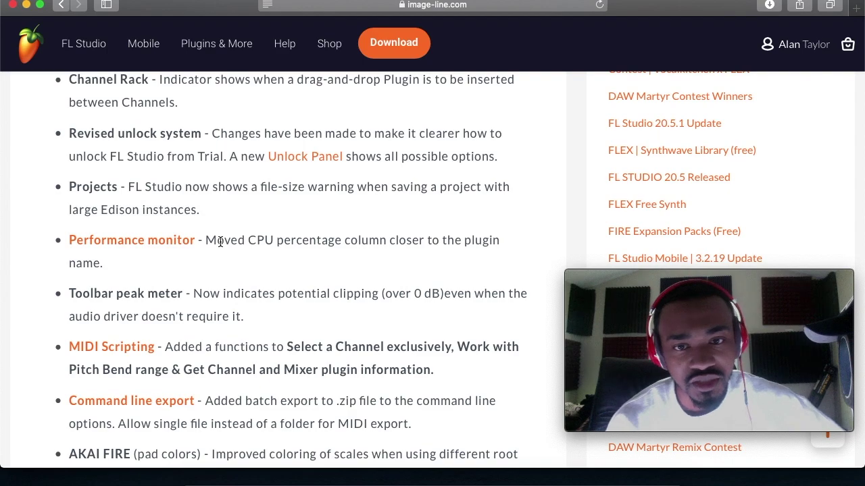
scroll(216, 250, down, 2)
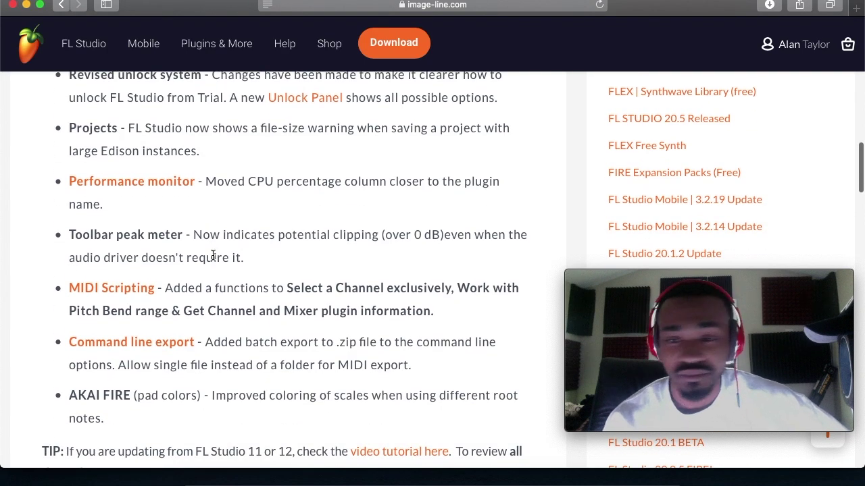
scroll(222, 226, down, 1)
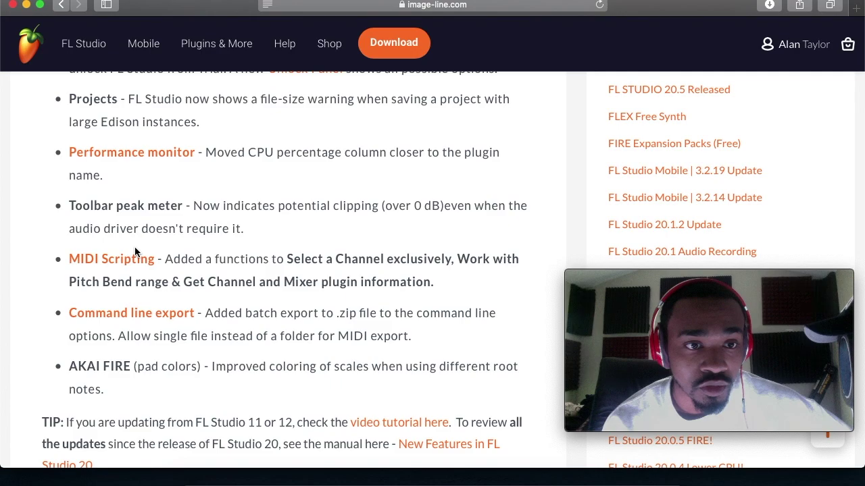
Switch to FL Studio, close the Mixer and briefly play the song to check the toolbar peak meter
click(26, 5)
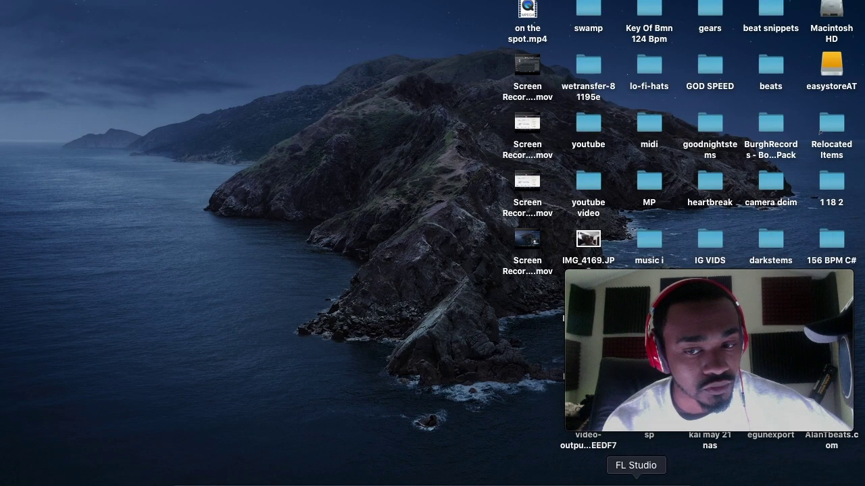
click(628, 481)
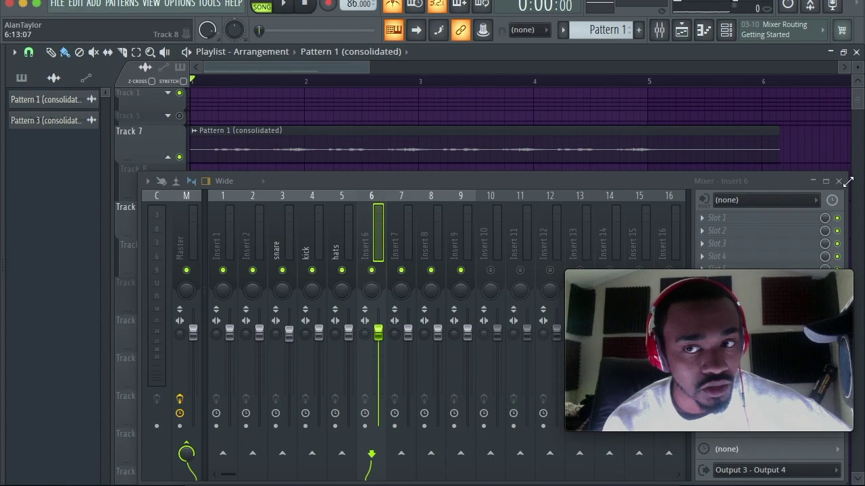
click(839, 181)
click(285, 7)
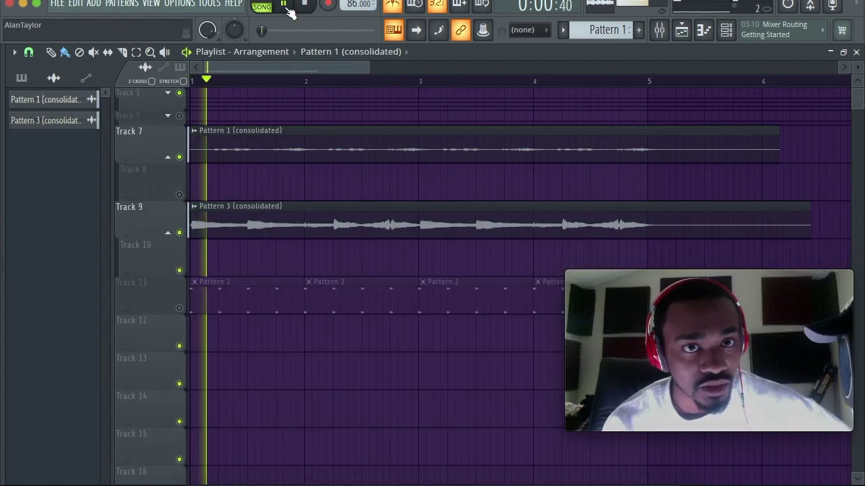
key(space)
Open Pattern 2 in the Piano roll, switch to the AT HAT 11 FAV channel and start playback
double_click(225, 291)
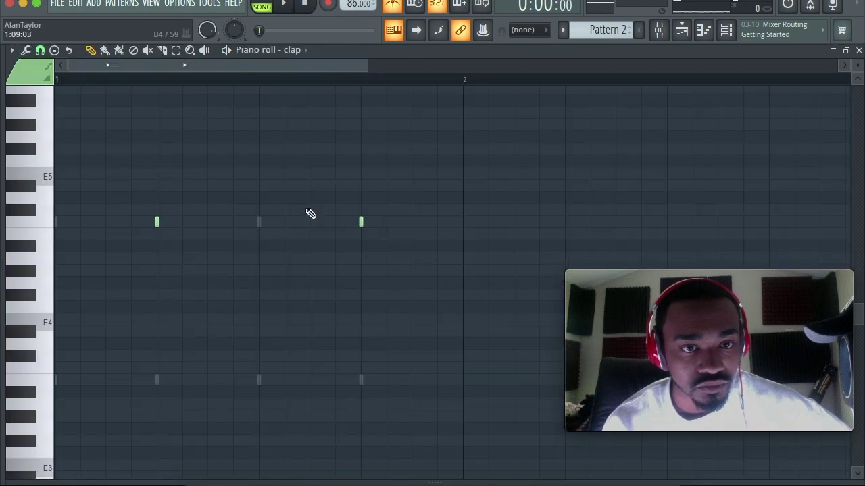
click(303, 53)
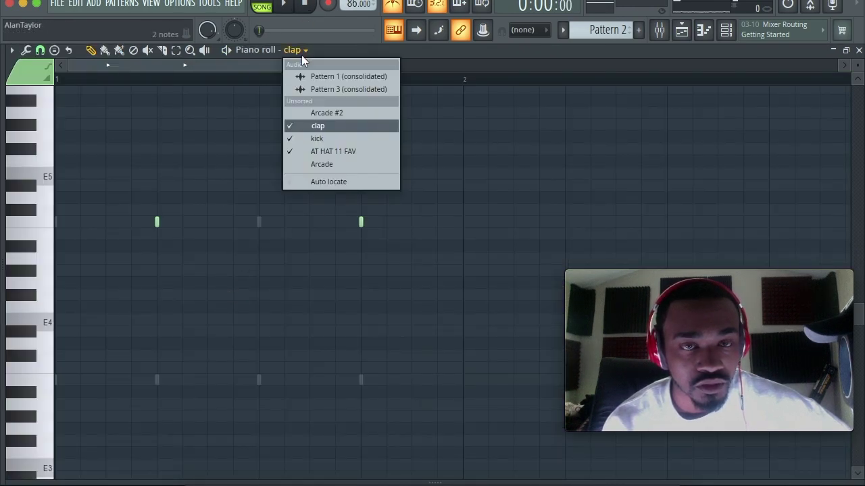
click(326, 153)
click(283, 4)
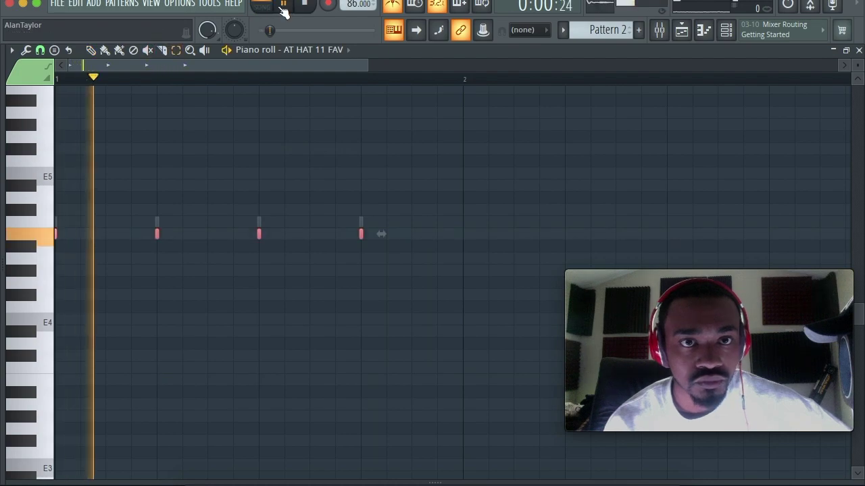
Check Pattern 2's steps in the Channel rack, hide the rack and restart playback from the beginning
click(727, 37)
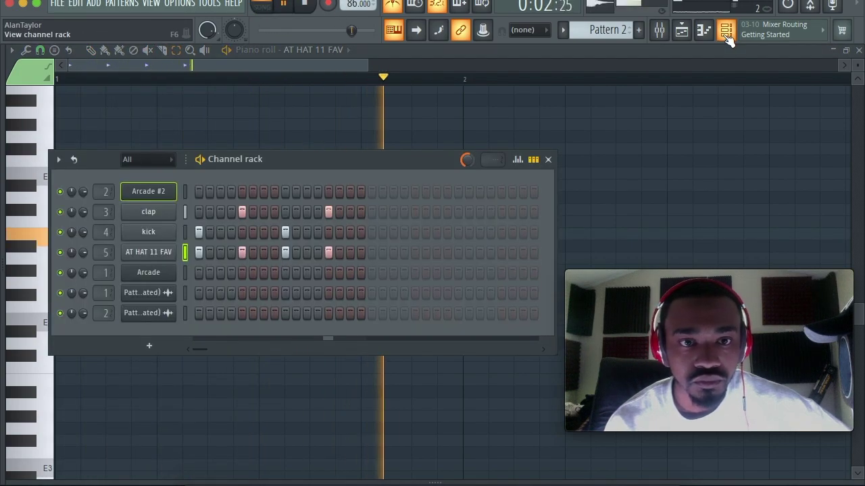
click(727, 37)
click(309, 6)
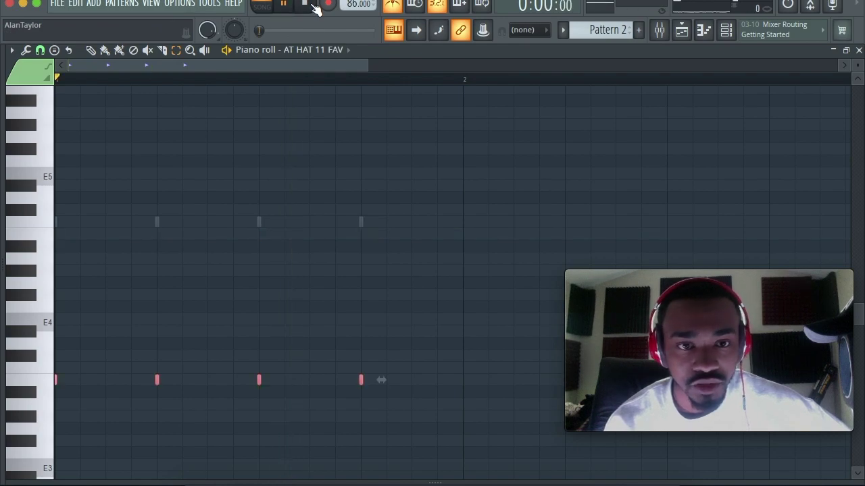
key(space)
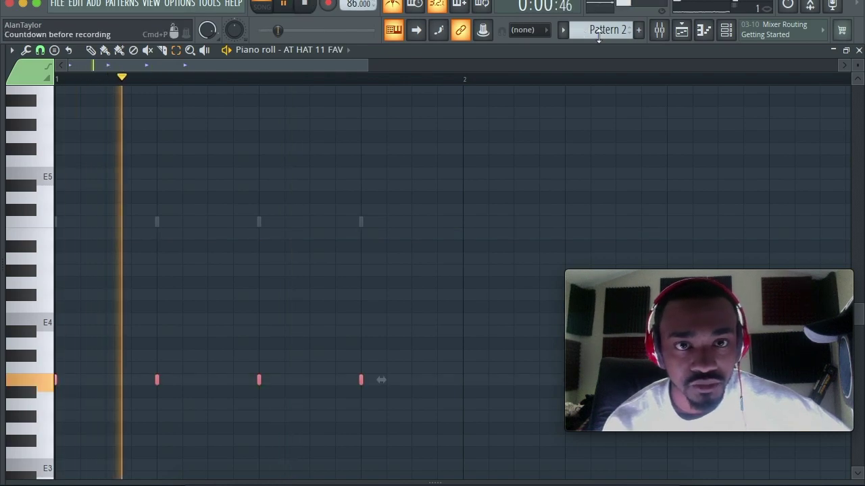
Switch playback to song mode, bring up the Playlist and unmute Track 11 with the Pattern 2 clips
click(727, 31)
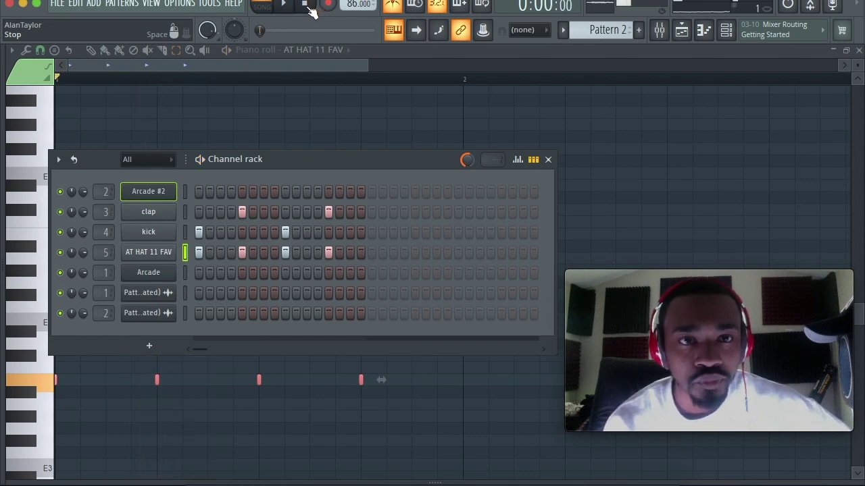
click(262, 7)
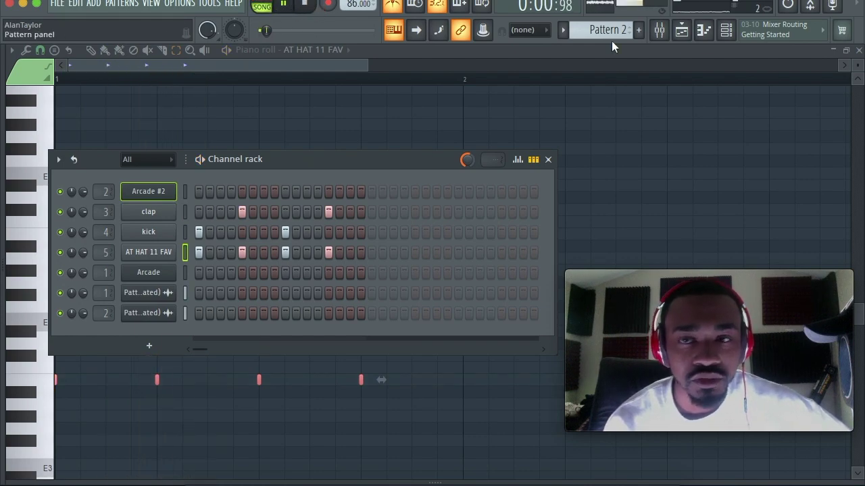
click(681, 30)
click(180, 308)
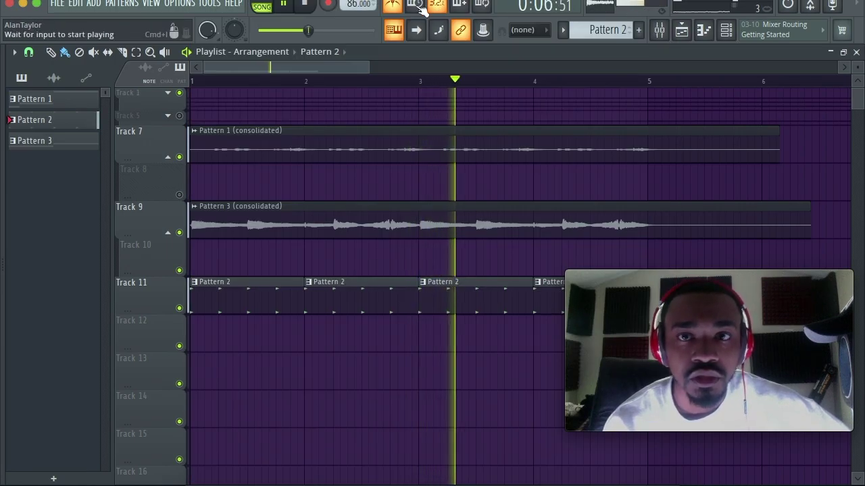
Restart the song from the beginning to check the toolbar peak meter, and stop playback
click(304, 4)
key(space)
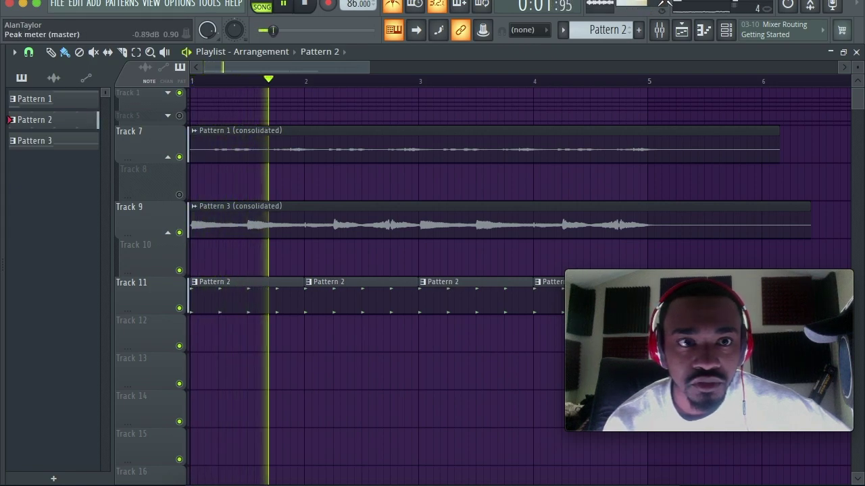
key(space)
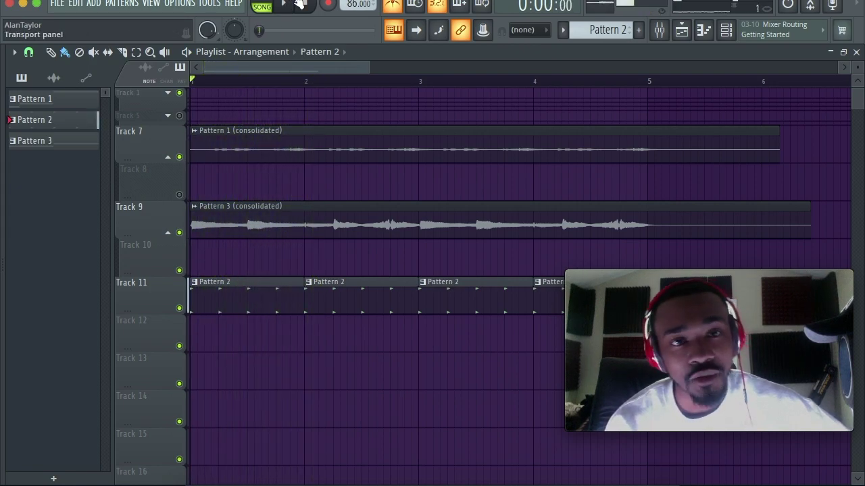
Minimize FL Studio, return to the Safari release notes and read from MIDI Scripting through AKAI FIRE and the closing tip
click(24, 3)
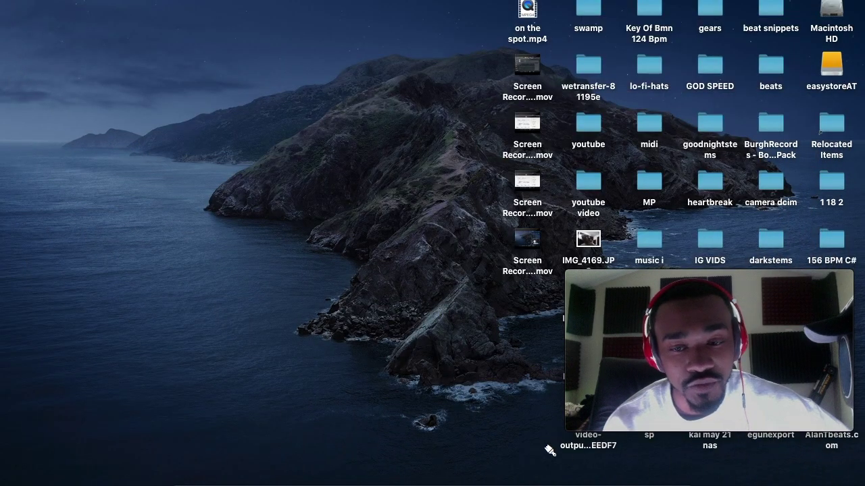
click(623, 470)
scroll(258, 275, down, 1)
scroll(258, 276, down, 1)
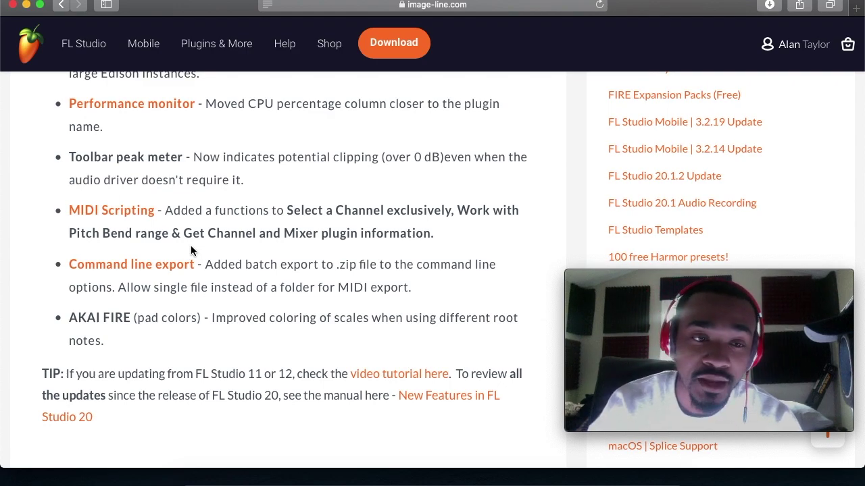
scroll(191, 247, down, 2)
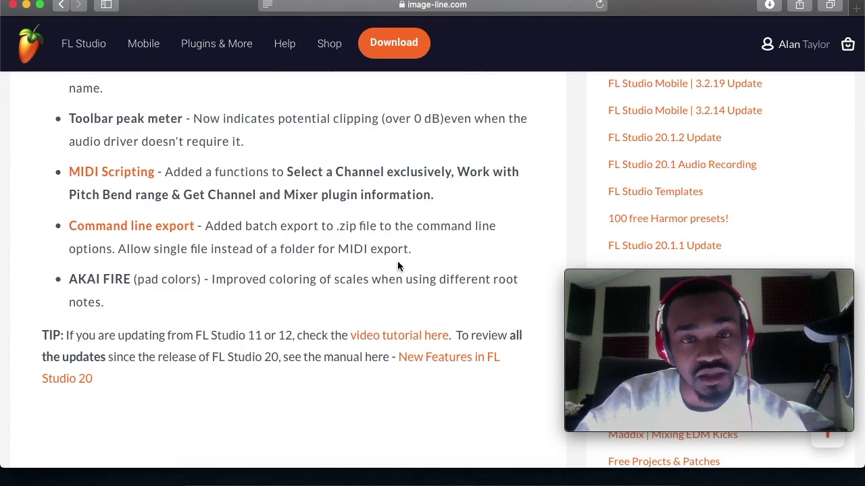
scroll(398, 265, down, 2)
Review the Key Features list again, from the Playlist enhancements through the AKAI FIRE pad colors
scroll(397, 265, up, 5)
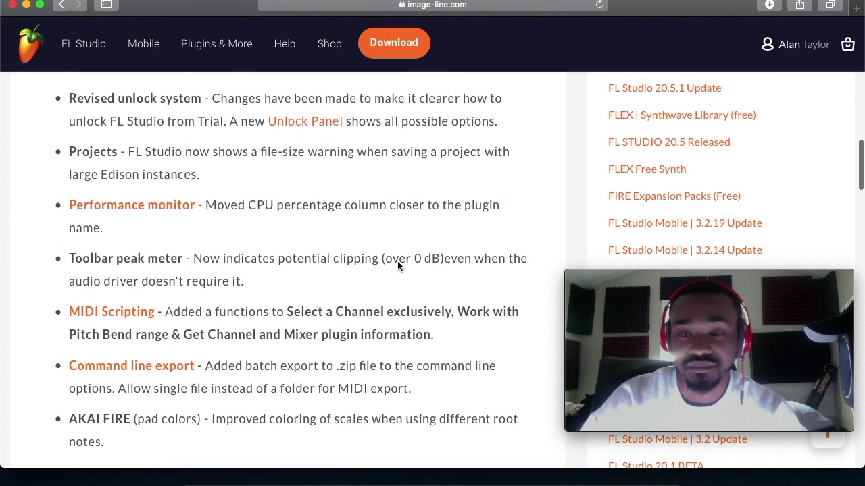
scroll(397, 262, up, 10)
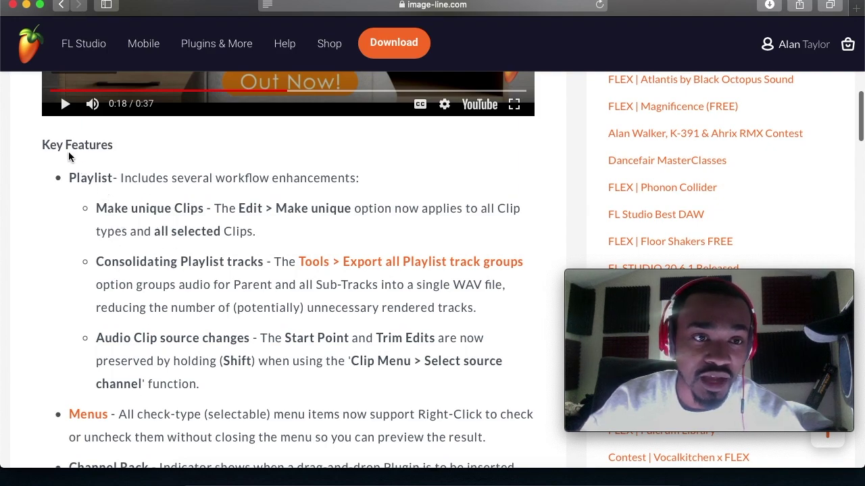
scroll(119, 250, down, 3)
scroll(119, 249, up, 3)
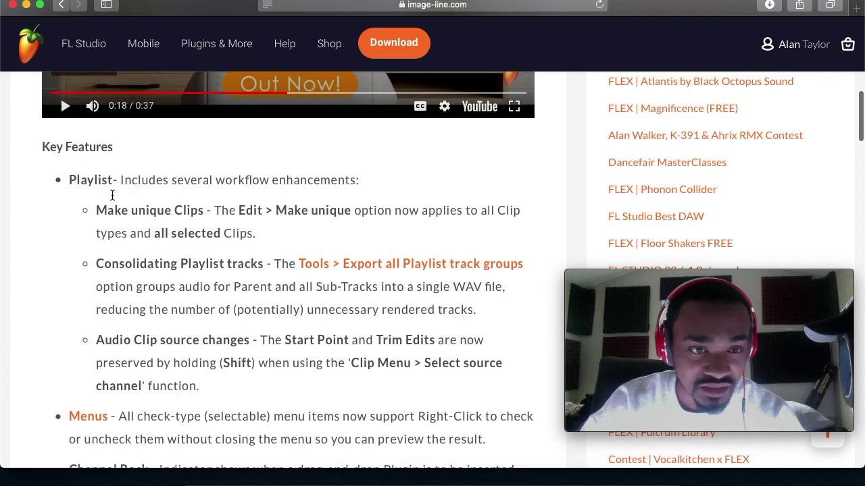
scroll(226, 254, down, 10)
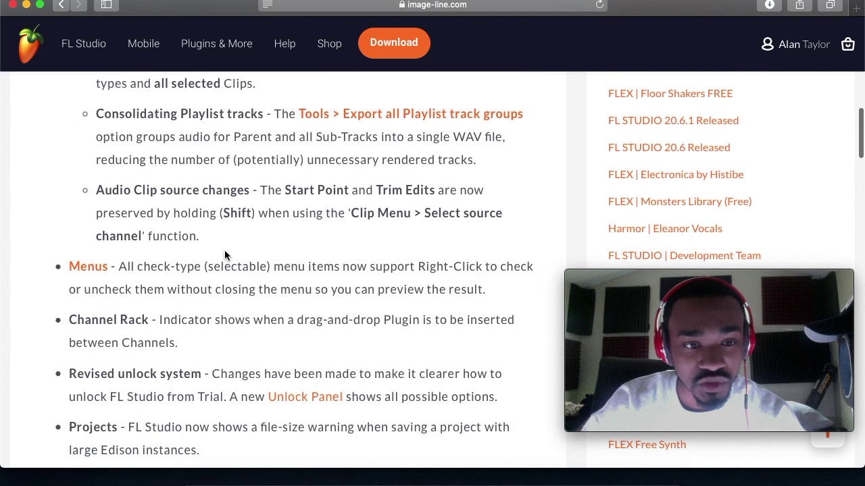
scroll(260, 355, down, 6)
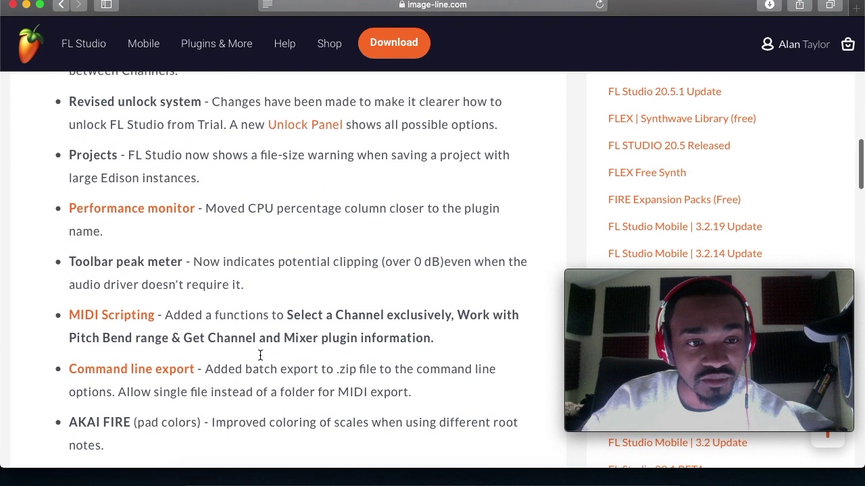
scroll(260, 355, up, 6)
scroll(260, 354, down, 4)
scroll(260, 354, down, 3)
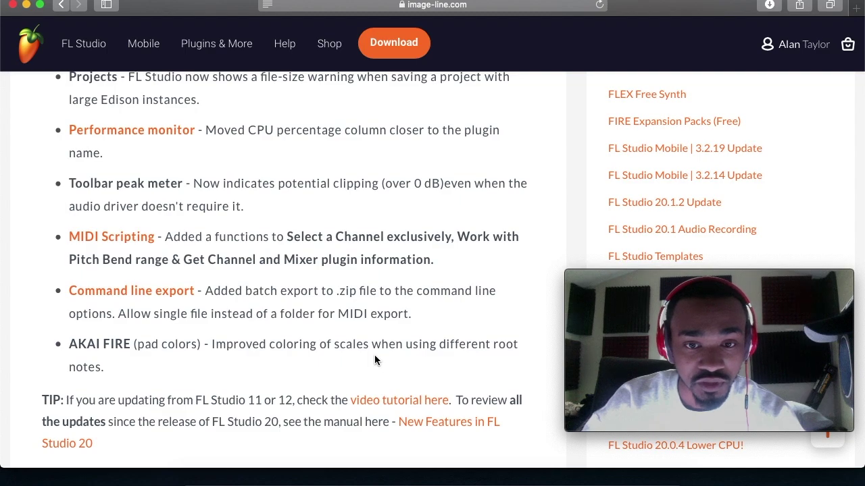
scroll(231, 370, down, 2)
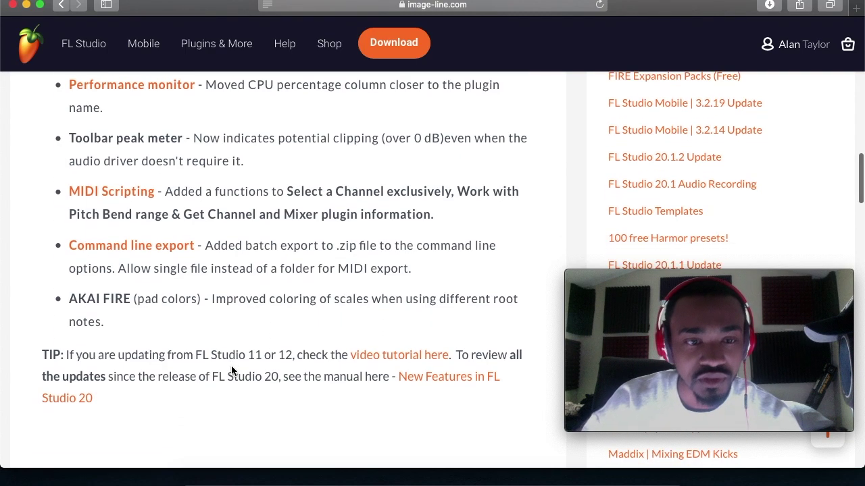
scroll(231, 370, up, 15)
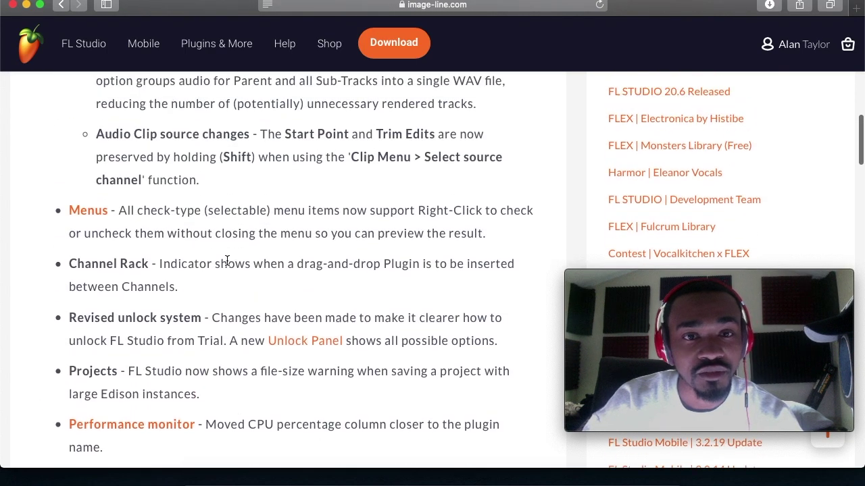
Minimize Safari, switch back to FL Studio and zoom out the Playlist to show about 14 bars
click(27, 6)
click(636, 480)
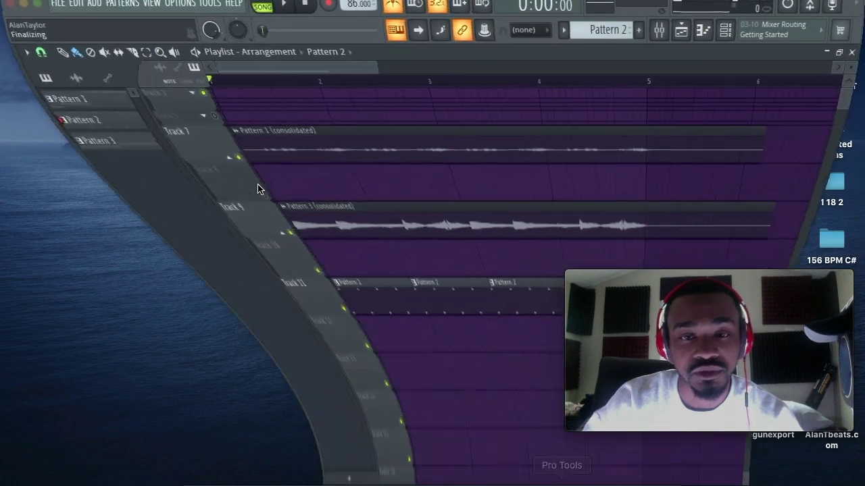
click(283, 5)
drag(369, 67, 612, 90)
click(304, 4)
Open the Mixer and arm the hats, kick and Insert 6 tracks for disk recording
click(659, 30)
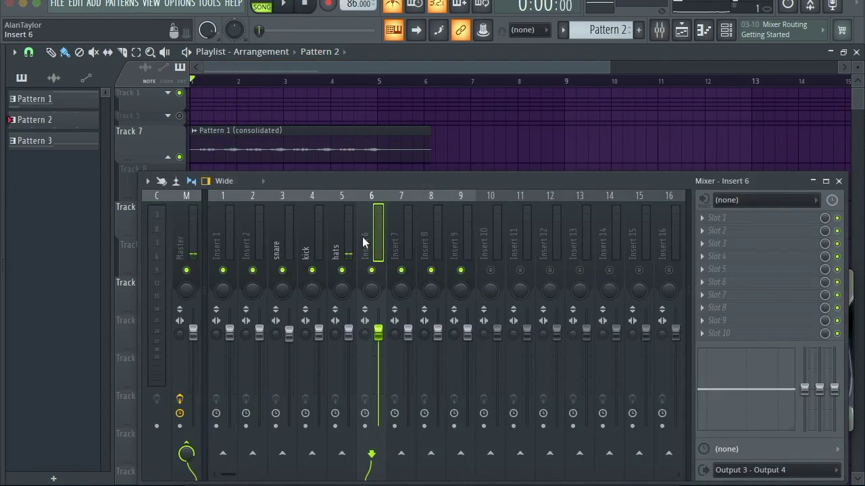
click(307, 243)
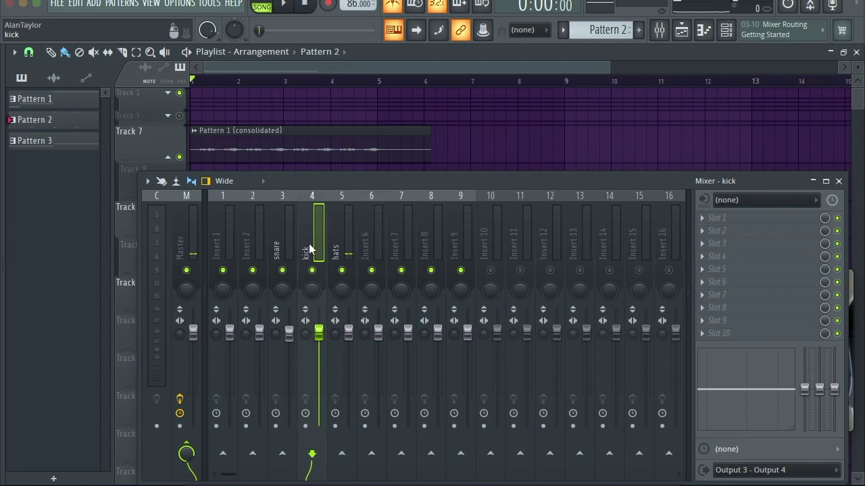
click(335, 426)
click(305, 426)
click(365, 426)
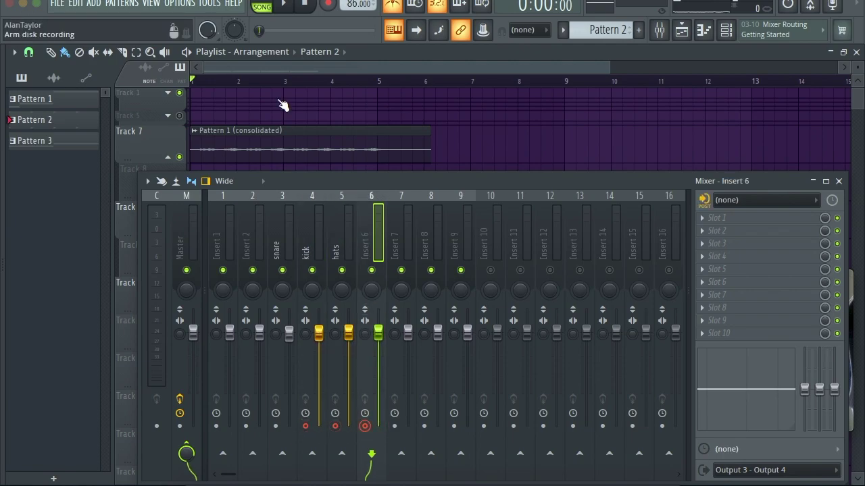
Arm the snare track for disk recording while the song plays, stop playback and disarm Insert 6
click(285, 13)
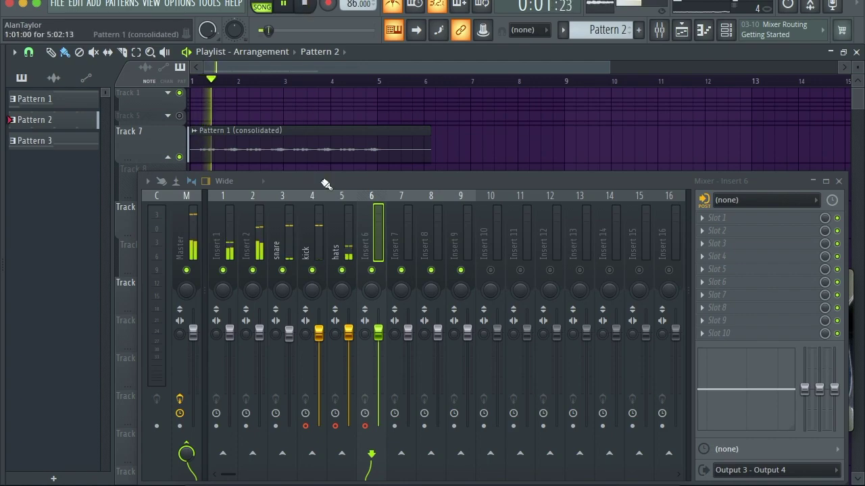
click(275, 426)
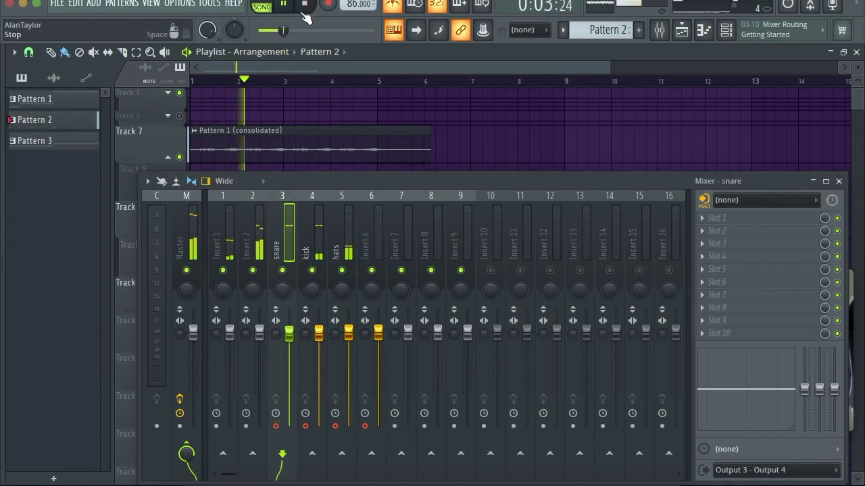
key(space)
click(365, 426)
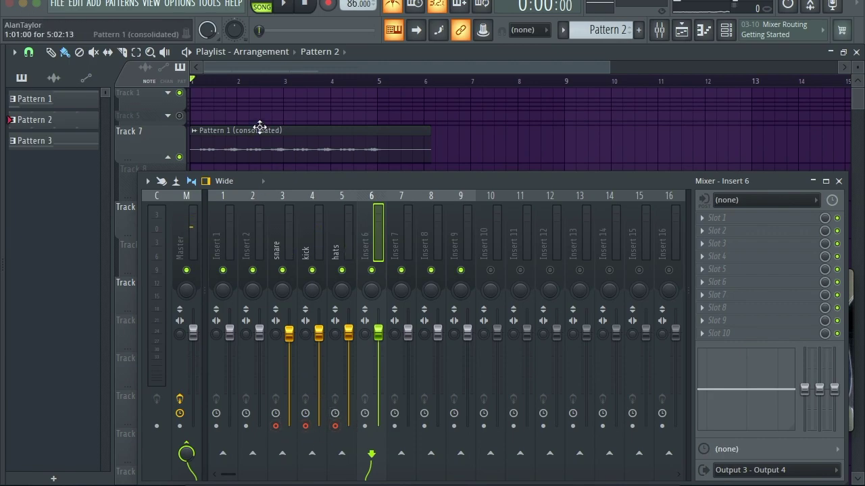
Play the song briefly and check the snare, kick and hats signals in the Mixer
click(282, 5)
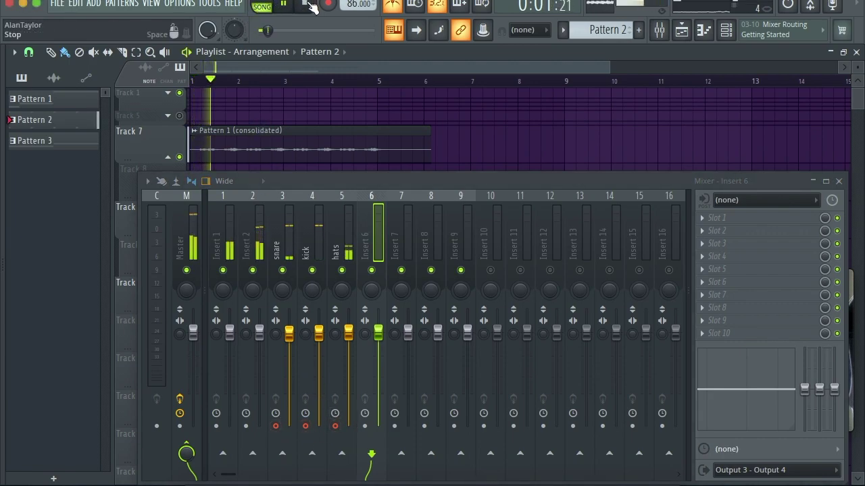
click(309, 5)
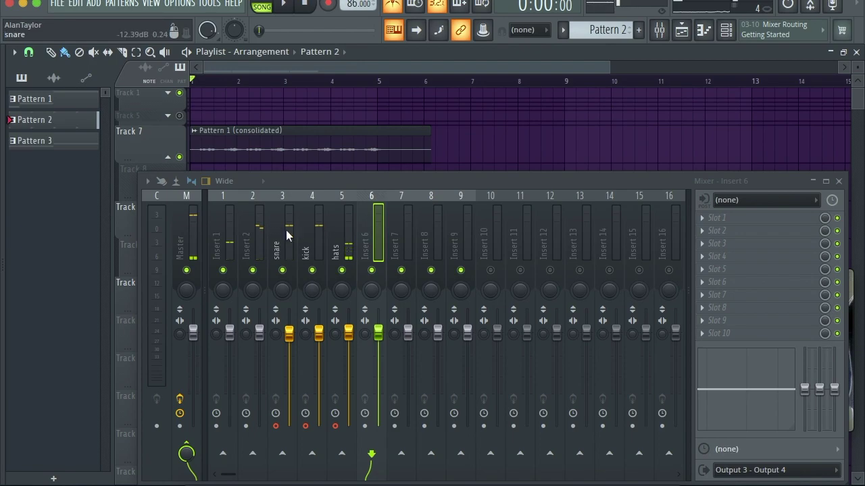
click(314, 233)
click(335, 232)
click(284, 5)
click(305, 5)
Render the armed snare, kick and hats mixer tracks to WAV files with a 24Bit int depth
click(147, 181)
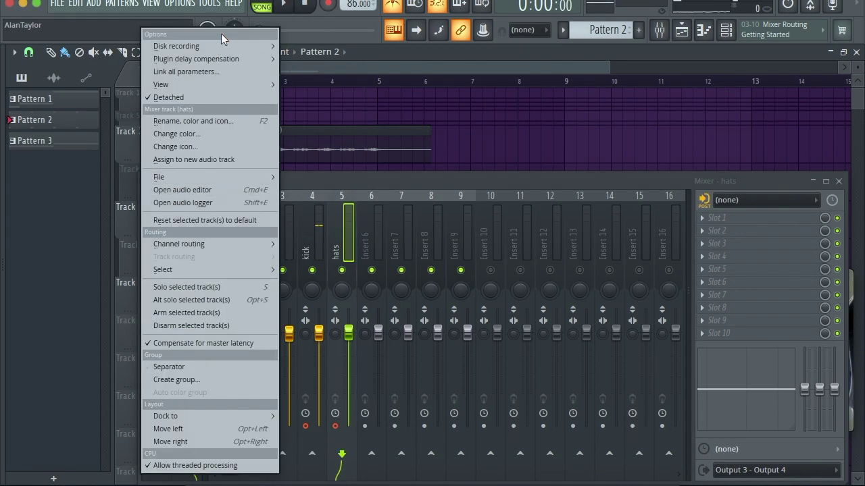
mouse_move(236, 46)
click(322, 43)
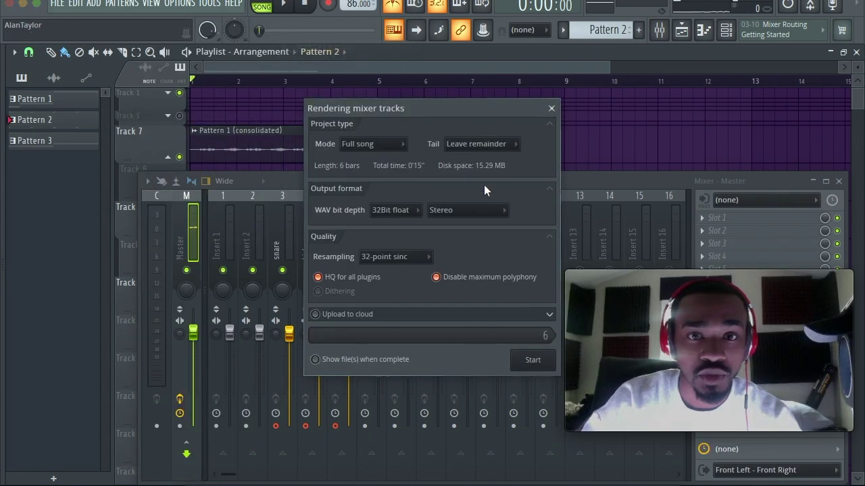
click(403, 212)
click(403, 238)
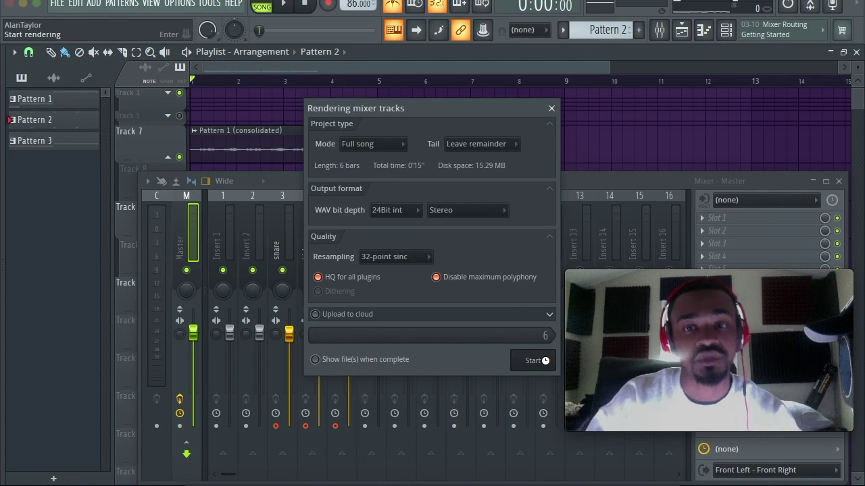
click(534, 360)
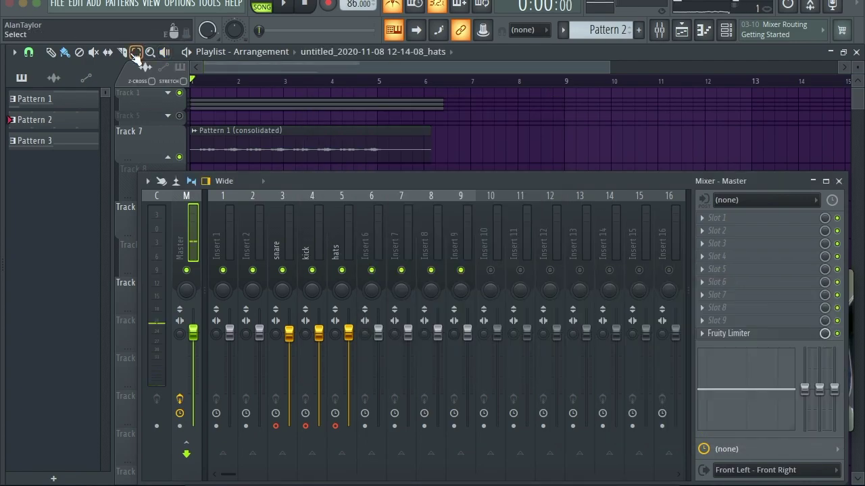
Close the Mixer, mute Track 11 and play the rendered kick, hats and snare clips from the beginning
key(F9)
key(space)
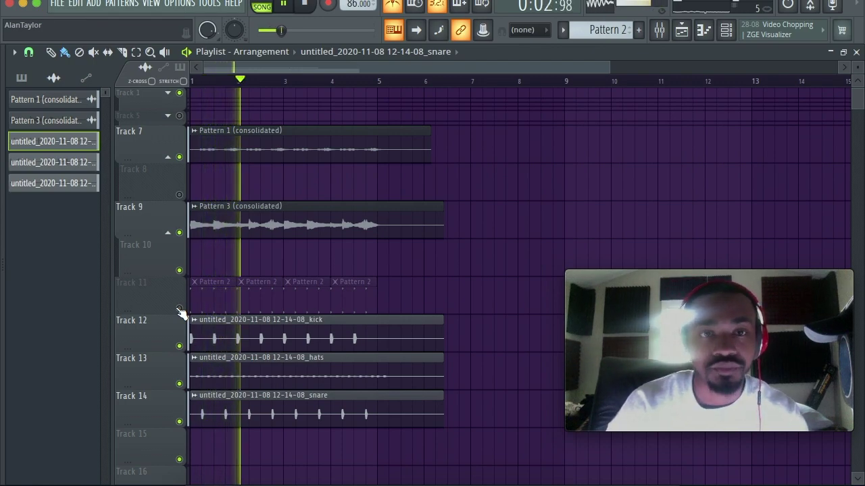
key(space)
key(space)
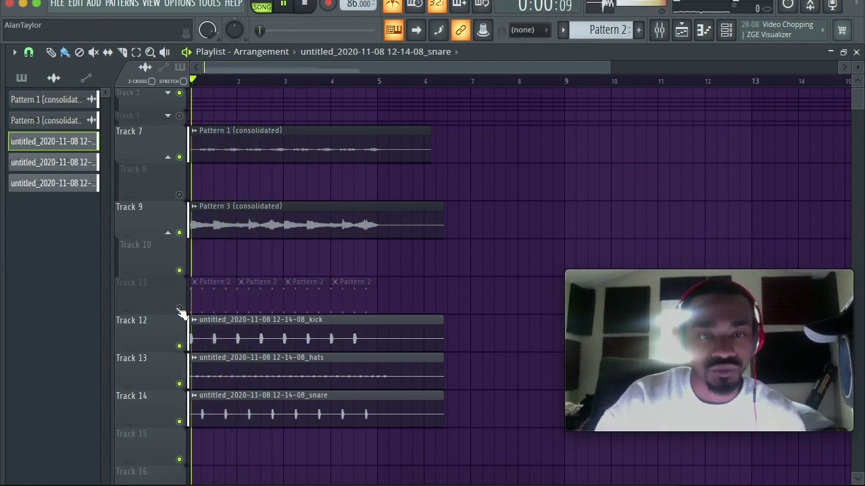
key(space)
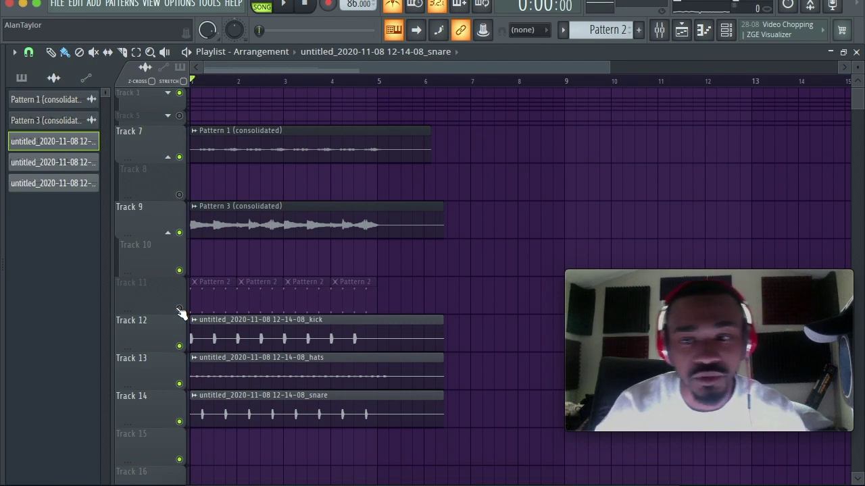
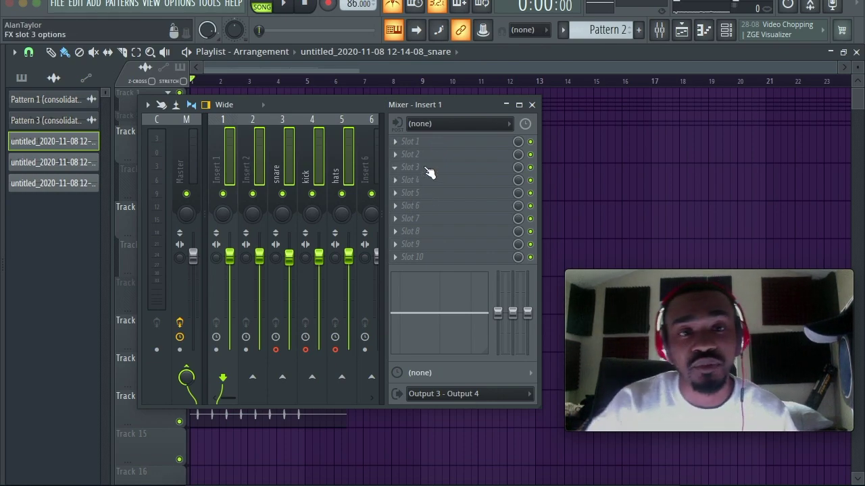
Examine the saved mixer track states available for the selected mixer tracks, without loading one
click(148, 105)
mouse_move(193, 178)
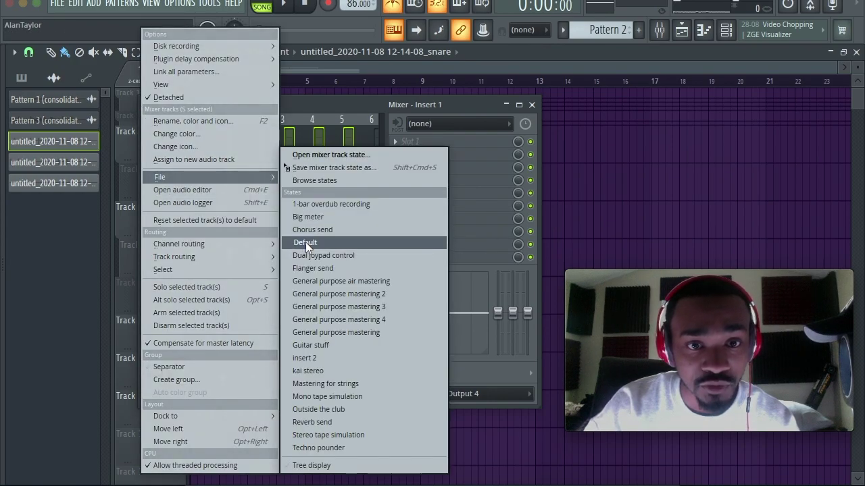
click(478, 154)
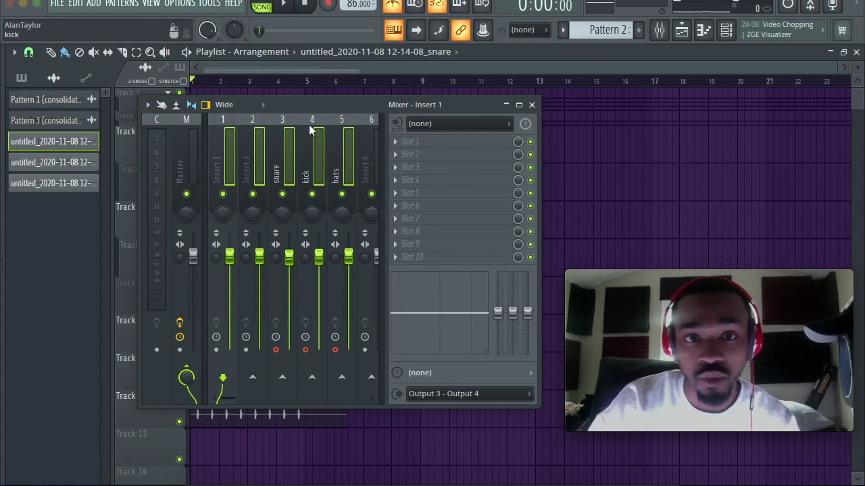
Load Fruity Fast Dist on Insert 1, Fruity Balance on Insert 2 and Fruity Chorus on the snare mixer track
click(364, 160)
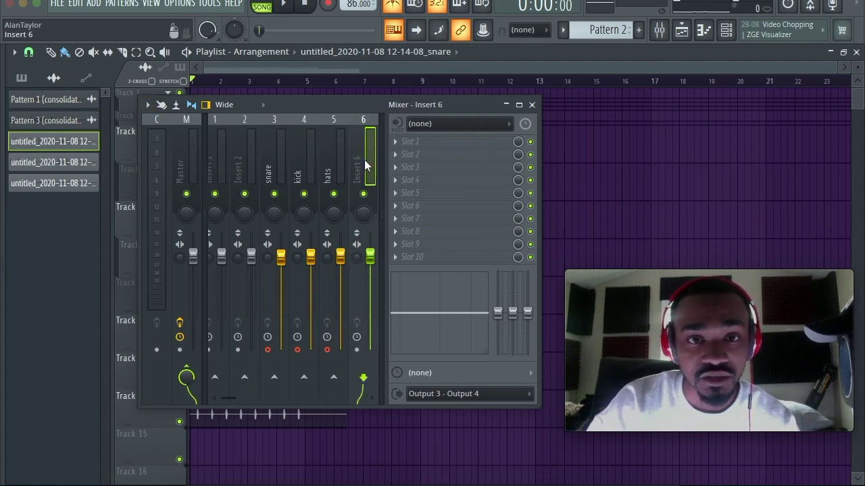
click(226, 165)
click(396, 141)
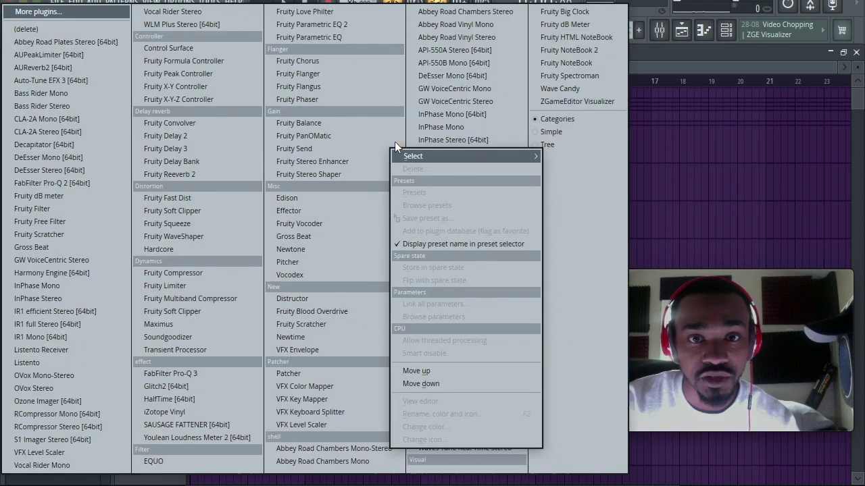
click(198, 198)
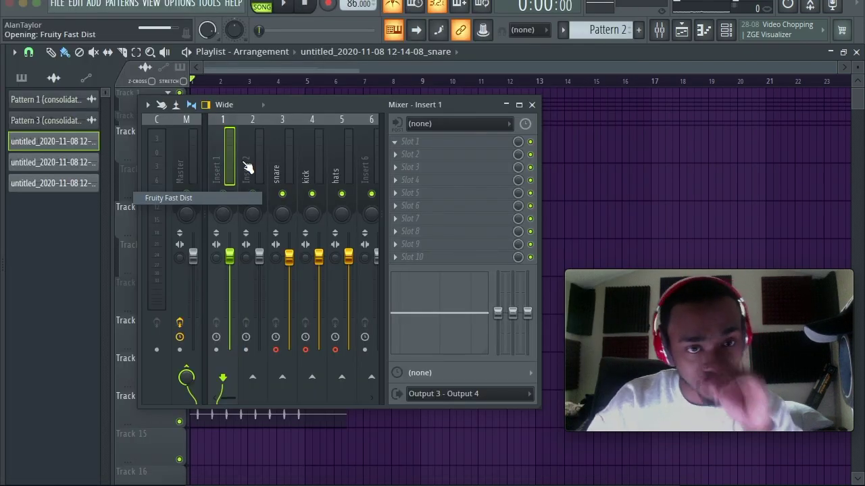
click(242, 163)
click(413, 142)
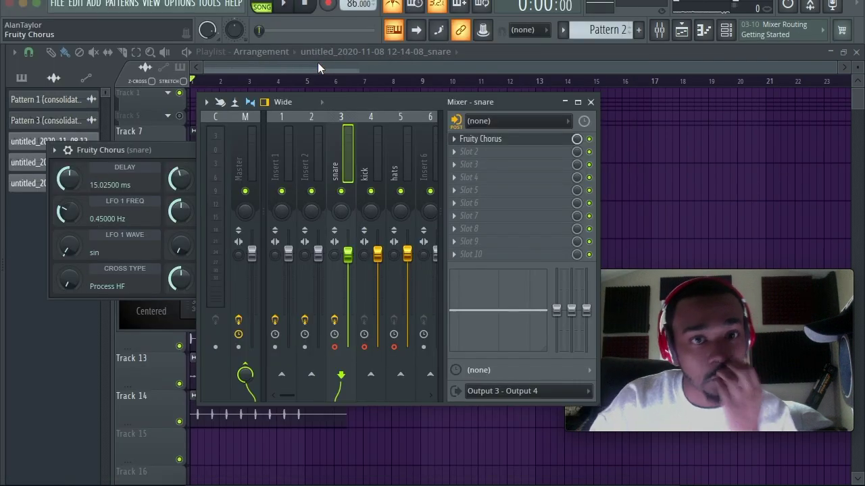
Load the Default mixer track state with Insert 1, Insert 2 and snare selected together, after checking each track's effect
click(283, 183)
click(349, 179)
click(291, 181)
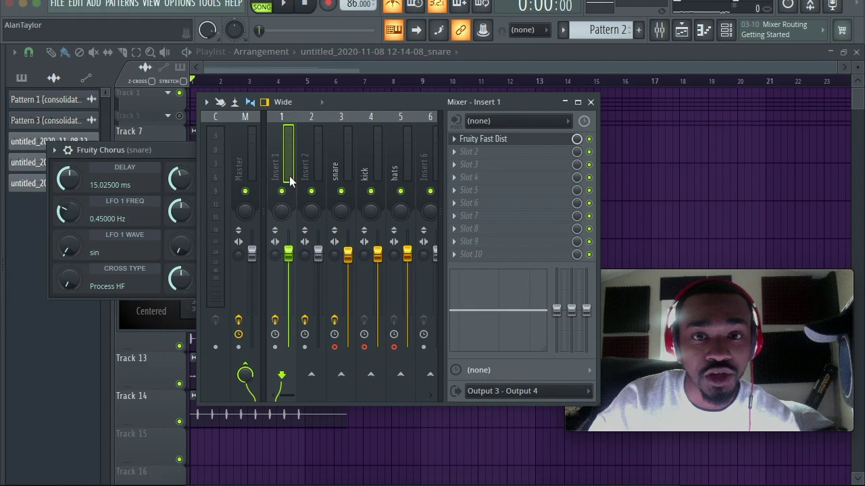
click(321, 170)
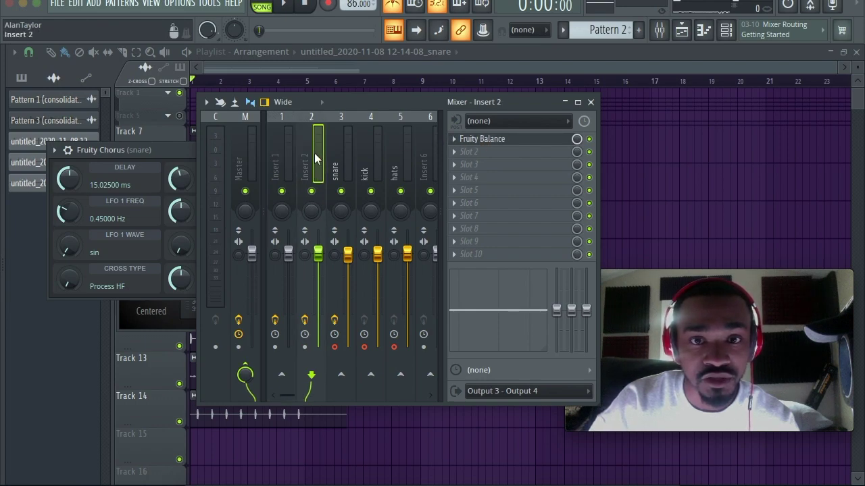
click(345, 163)
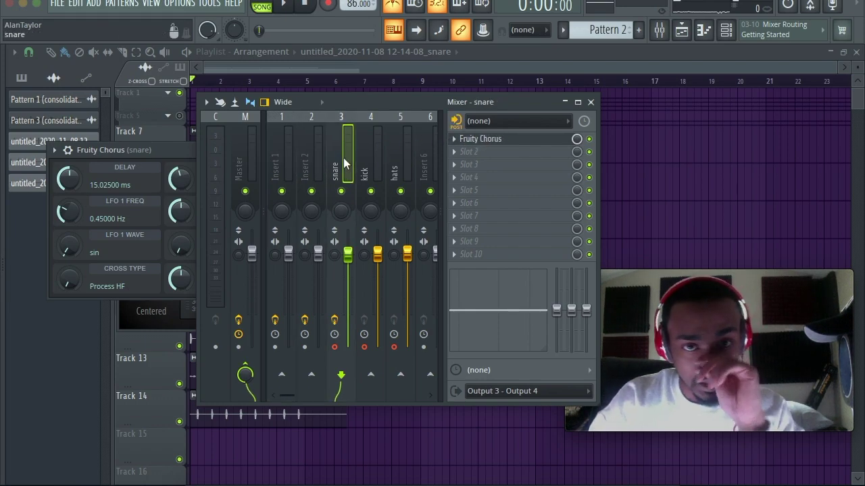
click(285, 164)
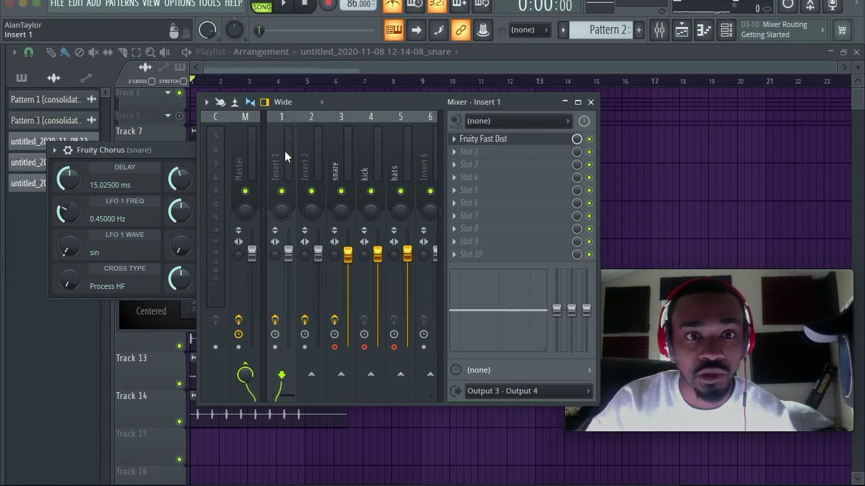
drag(284, 163, 341, 164)
click(206, 102)
mouse_move(260, 177)
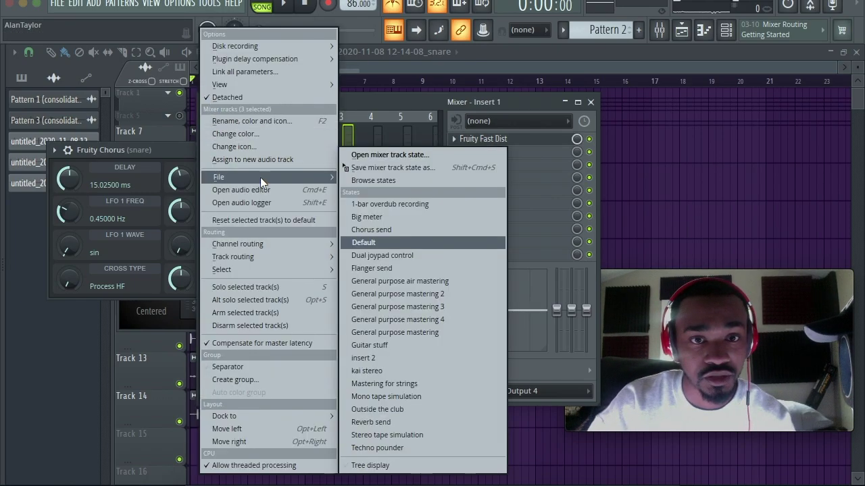
click(371, 242)
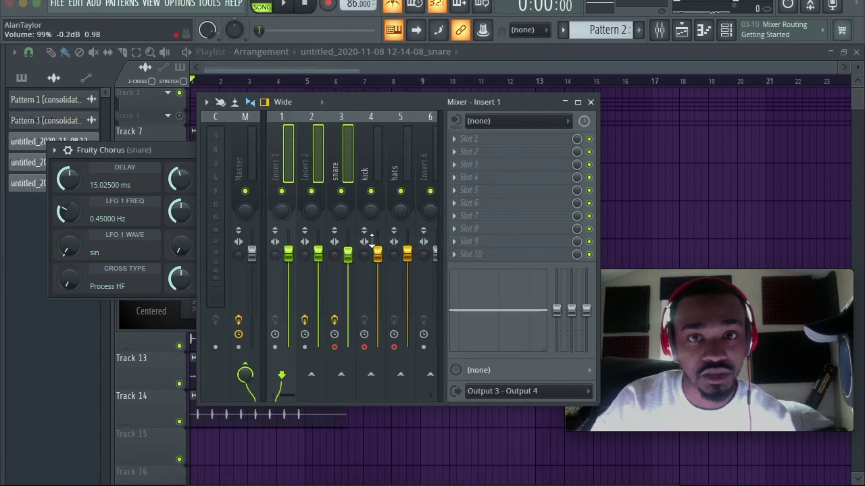
Compare the effect slots of Insert 1, Insert 2 and snare, and load the Default mixer track state on Insert 2
click(310, 151)
click(337, 150)
click(277, 160)
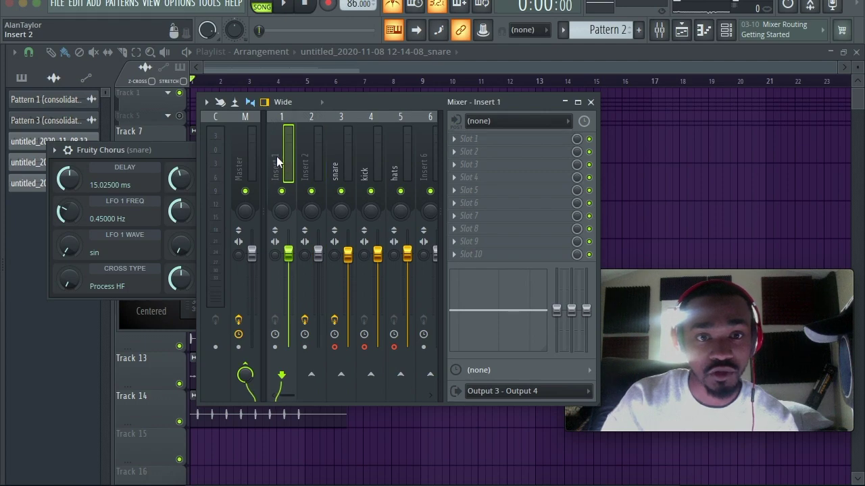
click(313, 160)
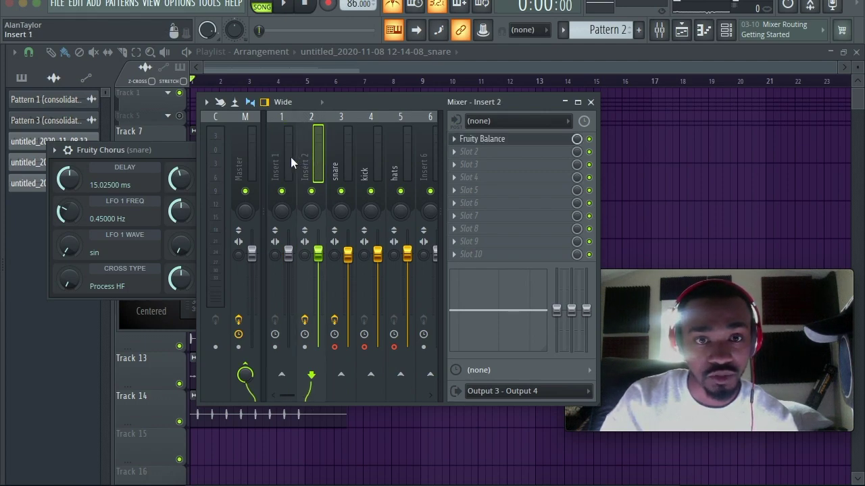
click(282, 155)
click(336, 154)
click(308, 160)
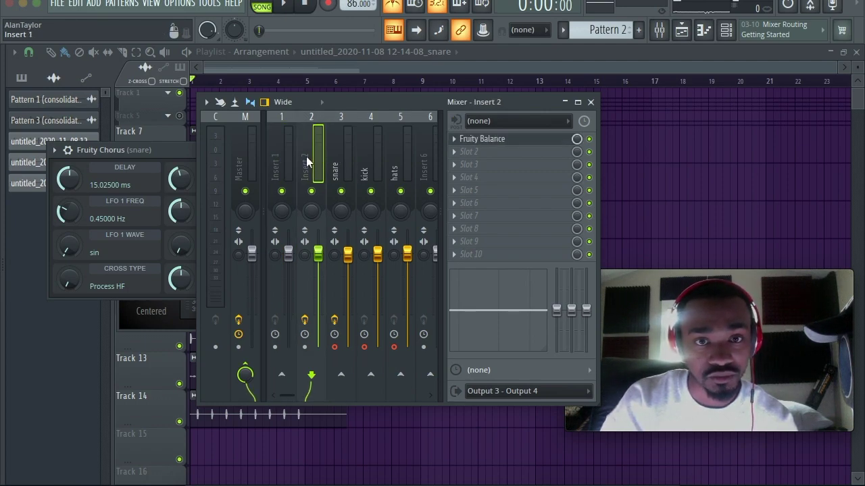
right_click(308, 161)
mouse_move(348, 177)
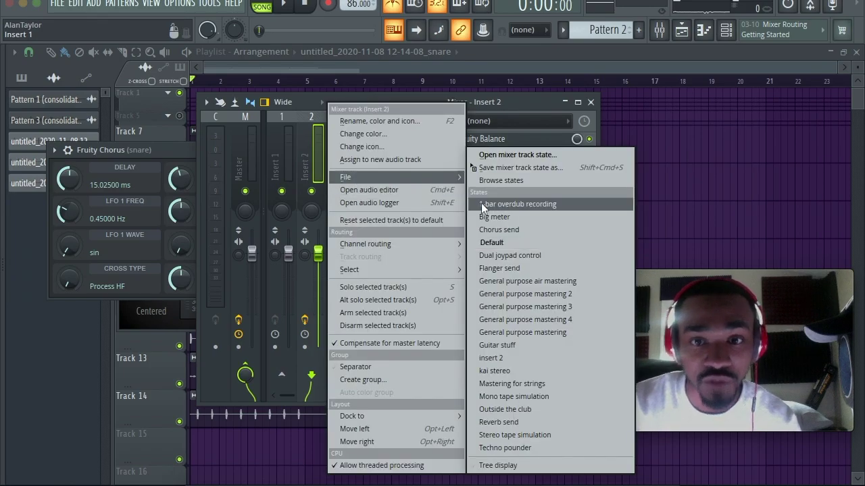
click(493, 245)
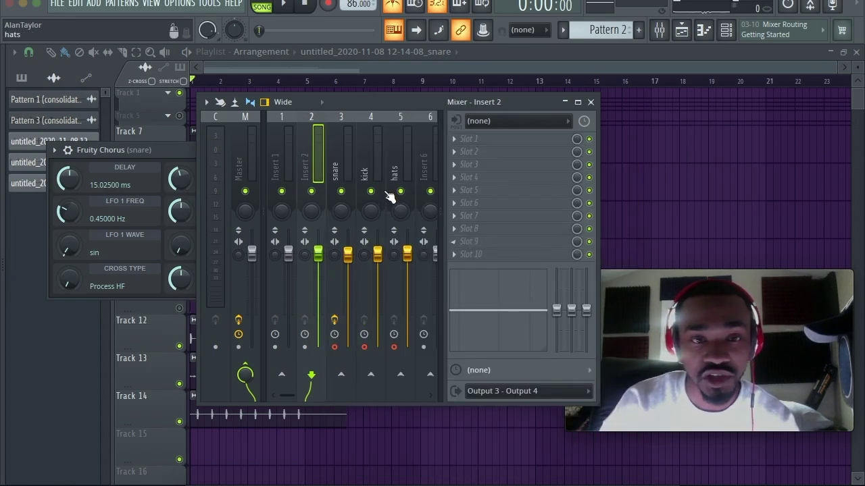
Delete Fruity Chorus from the snare mixer track and close the Mixer
click(282, 157)
click(311, 156)
click(338, 155)
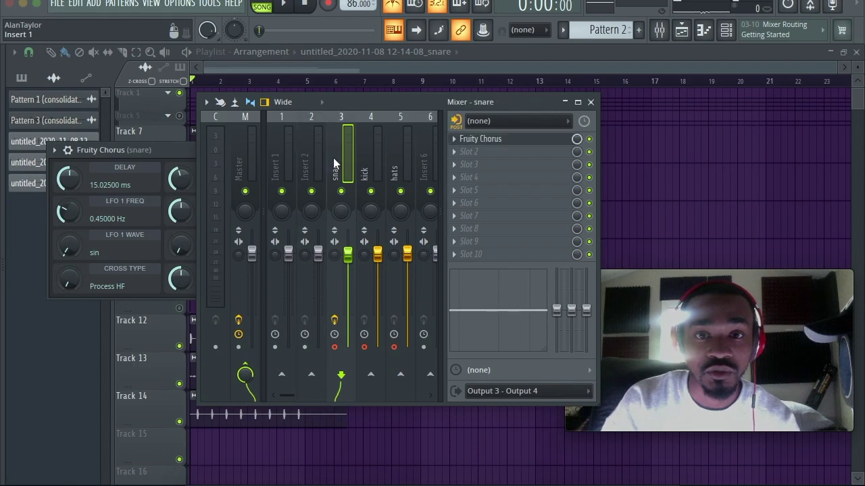
click(455, 140)
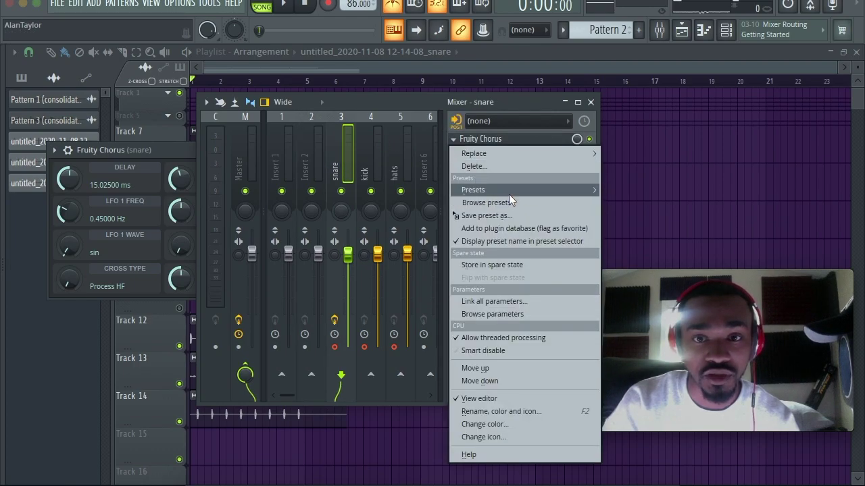
mouse_move(512, 195)
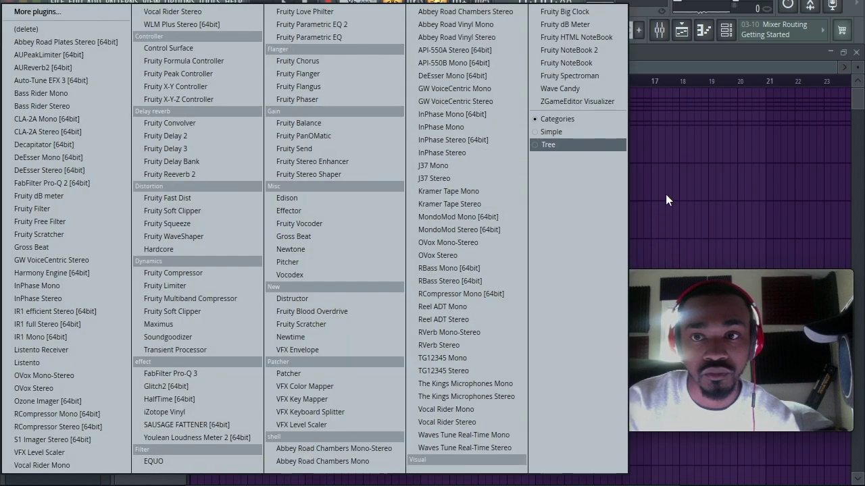
click(666, 194)
click(455, 139)
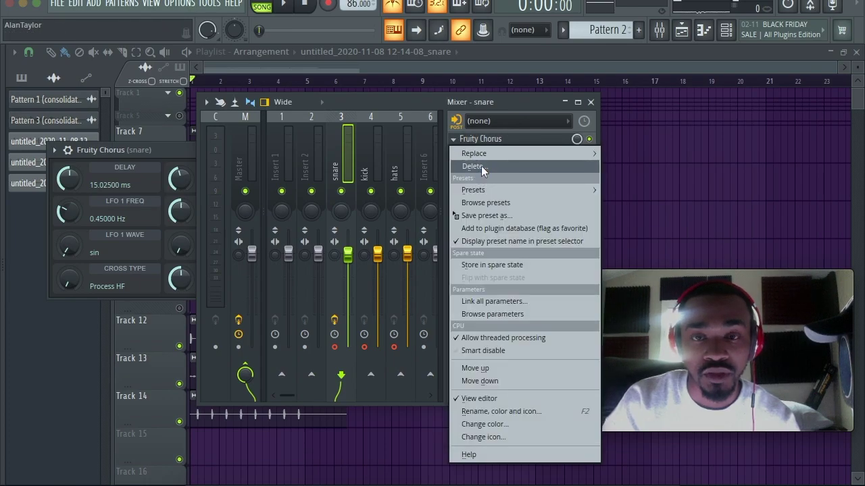
click(481, 169)
click(494, 287)
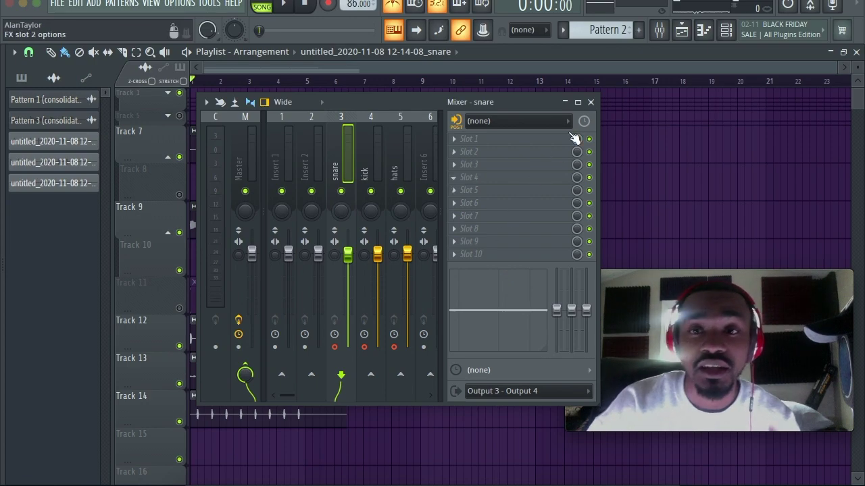
click(592, 102)
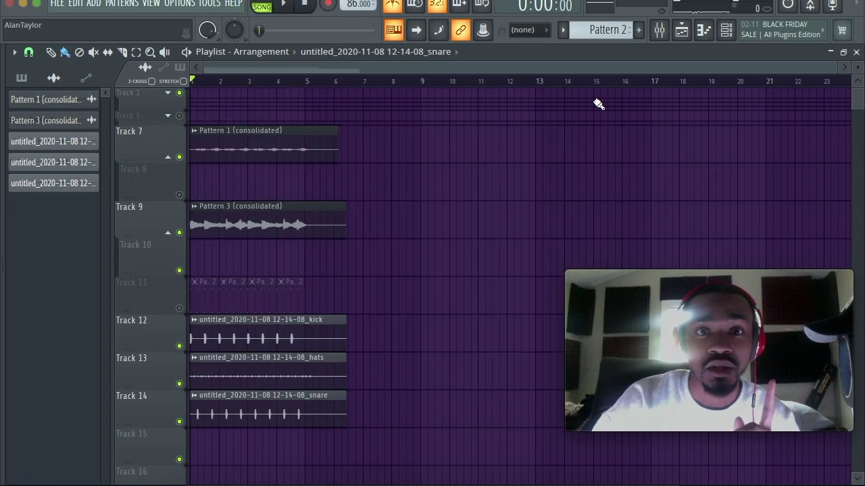
Open the Pattern 3 (consolidated) clip in Newtone for pitch correction and play Track 9 on its own
click(195, 206)
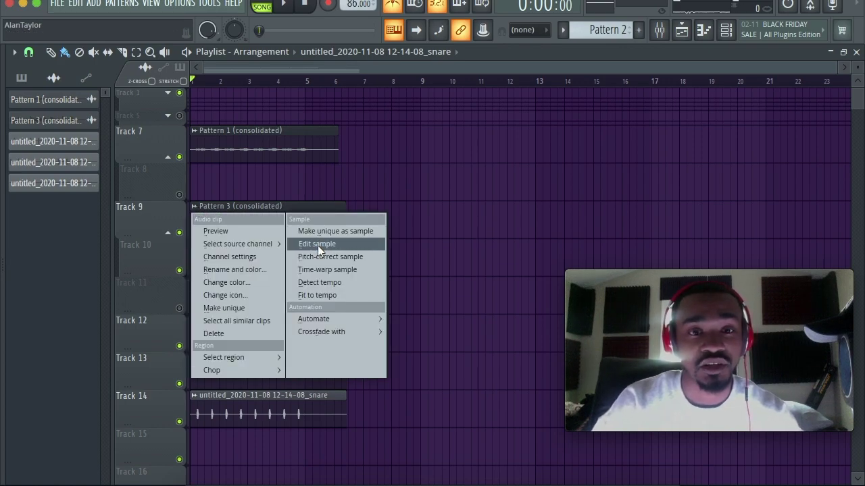
click(366, 257)
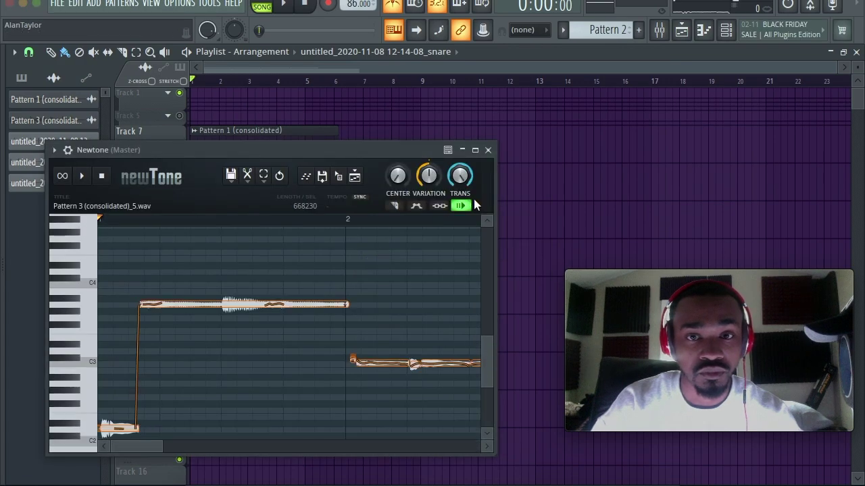
drag(497, 192, 577, 193)
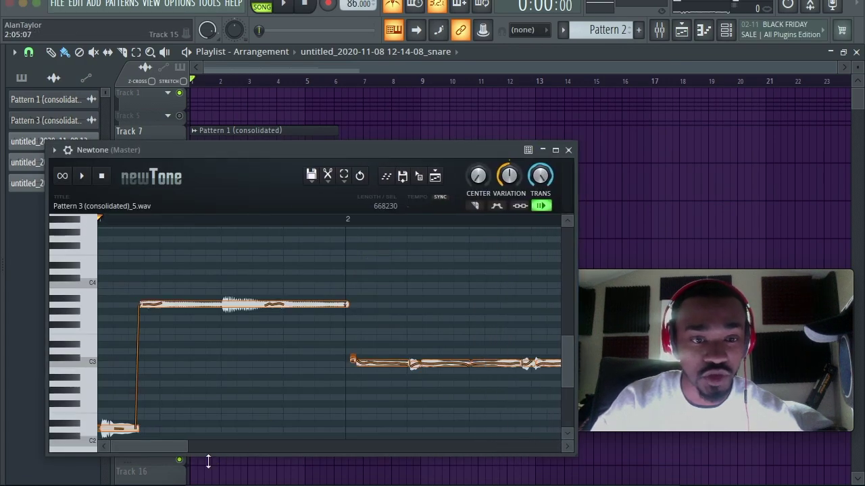
mouse_move(187, 448)
mouse_down()
mouse_move(195, 451)
mouse_move(185, 446)
mouse_up()
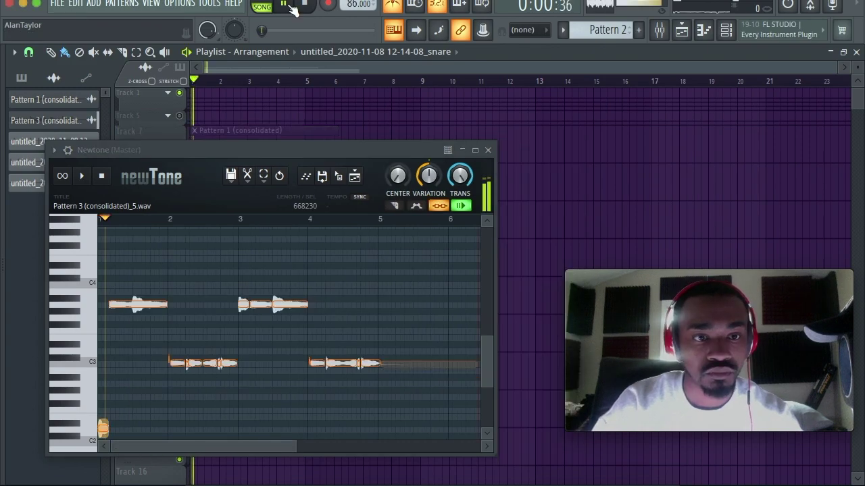
click(283, 5)
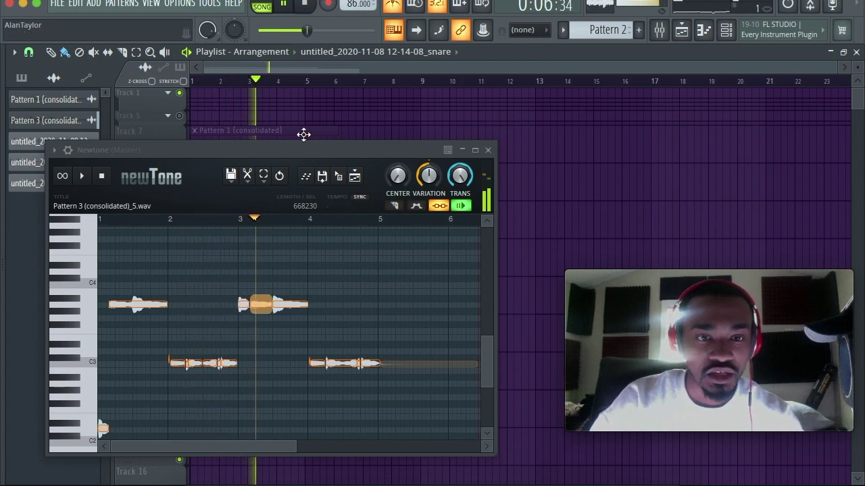
key(space)
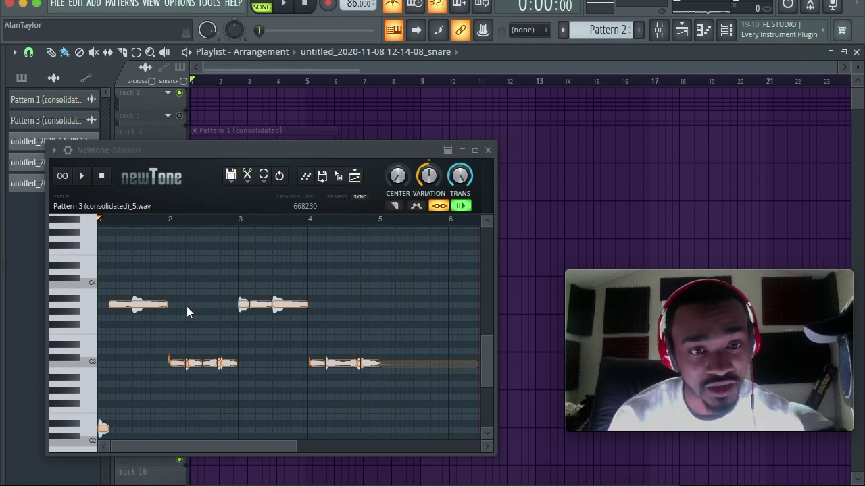
Close Newtone, remove it from the Master track's first effect slot and close the Mixer
click(489, 150)
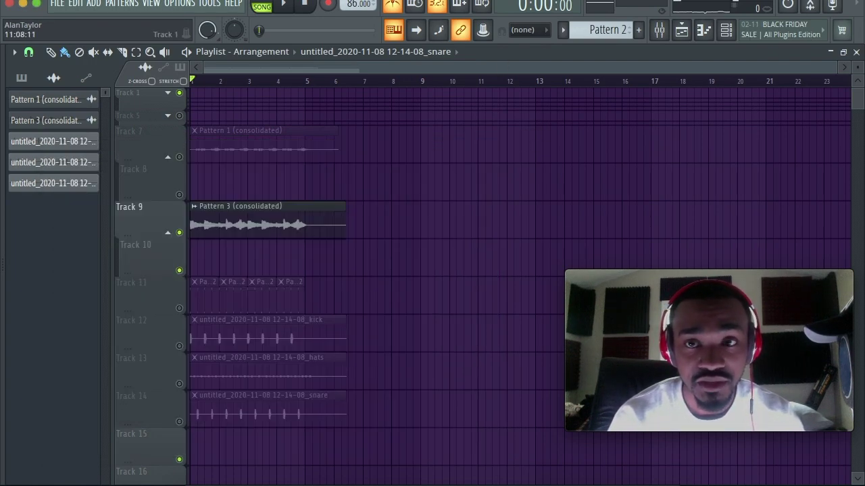
click(660, 32)
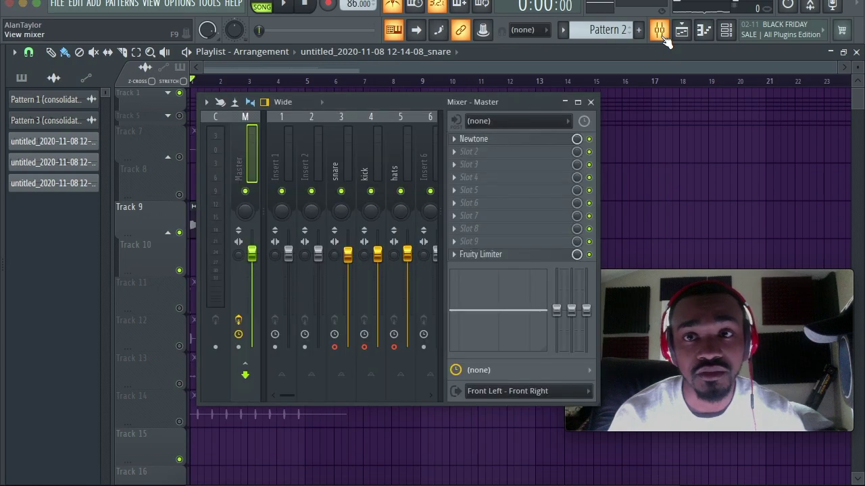
click(455, 139)
mouse_move(505, 148)
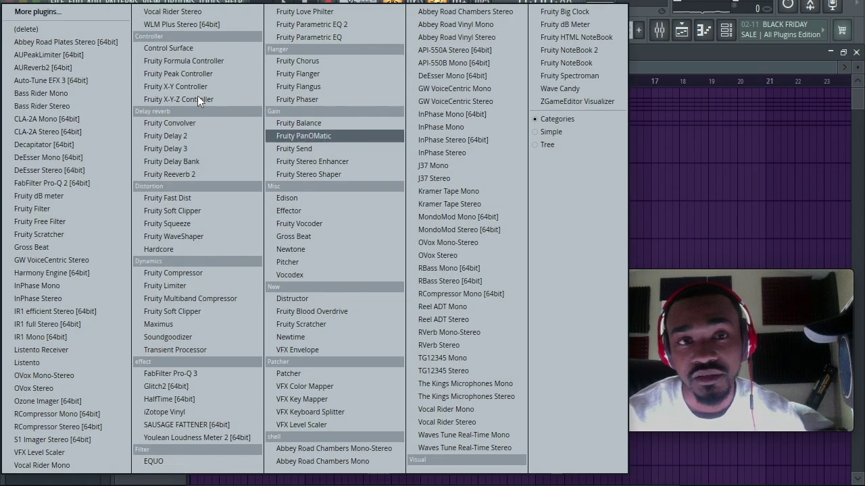
click(51, 31)
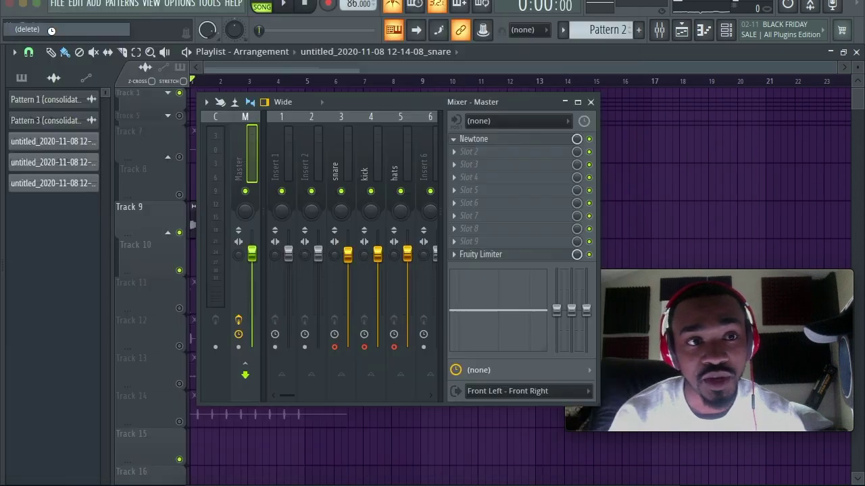
click(592, 103)
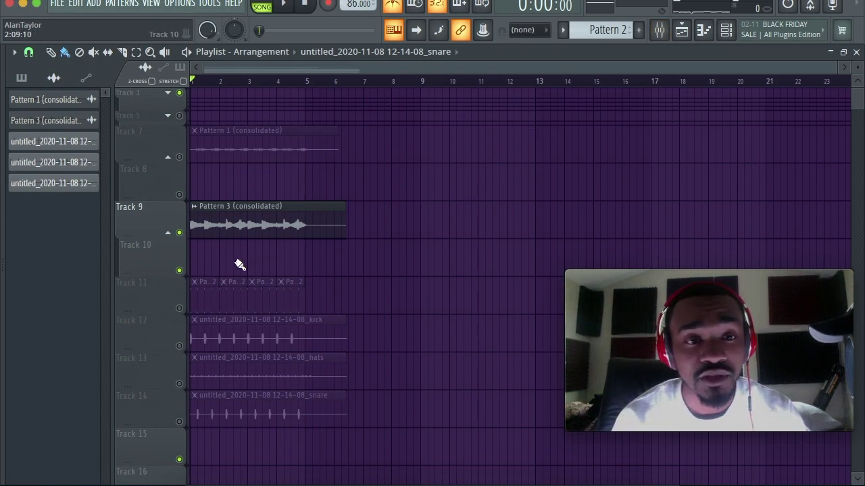
Unmute Tracks 7, 12, 13 and 14, keep Track 11 muted, and play the arrangement from the beginning
click(179, 157)
click(179, 308)
scroll(295, 211, down, 1)
scroll(295, 210, up, 1)
click(180, 309)
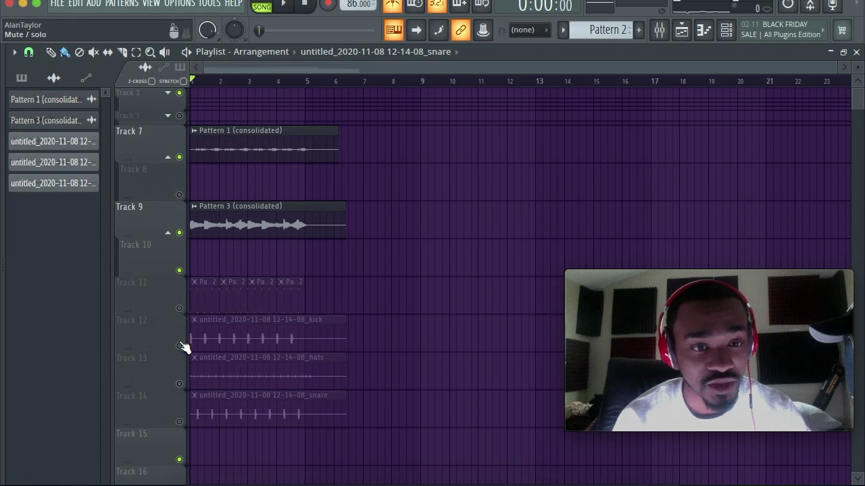
click(179, 346)
click(179, 384)
click(179, 422)
key(space)
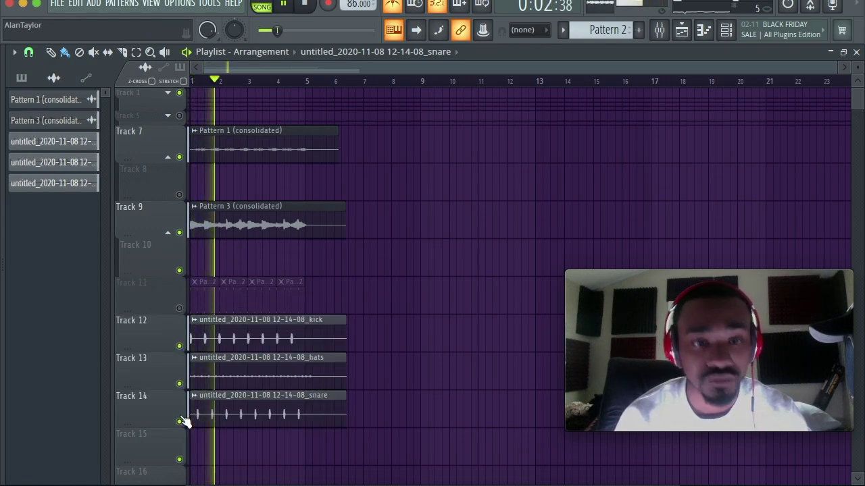
key(space)
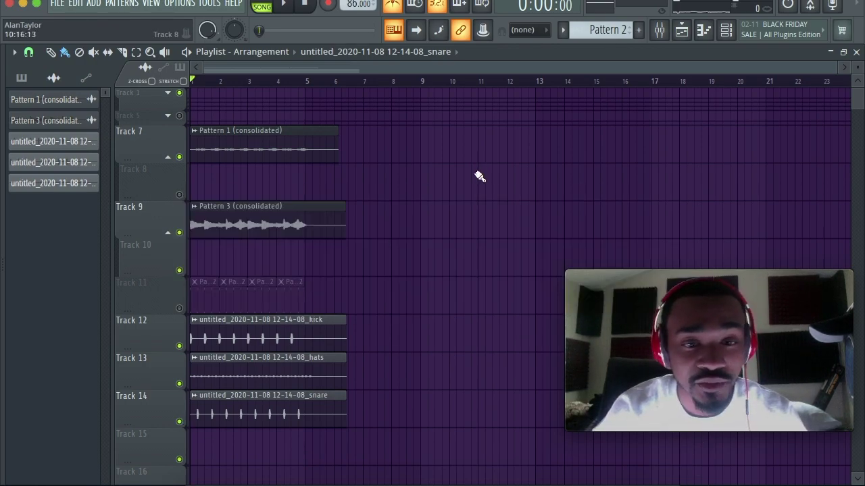
scroll(325, 361, down, 5)
scroll(324, 363, up, 5)
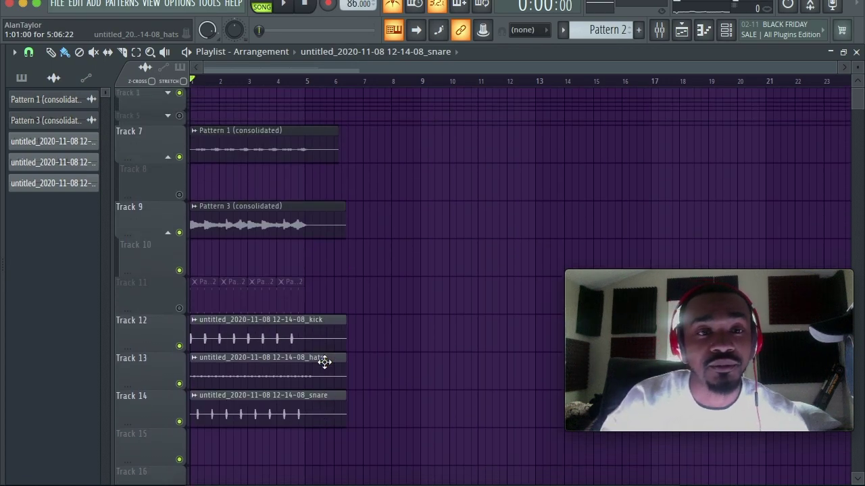